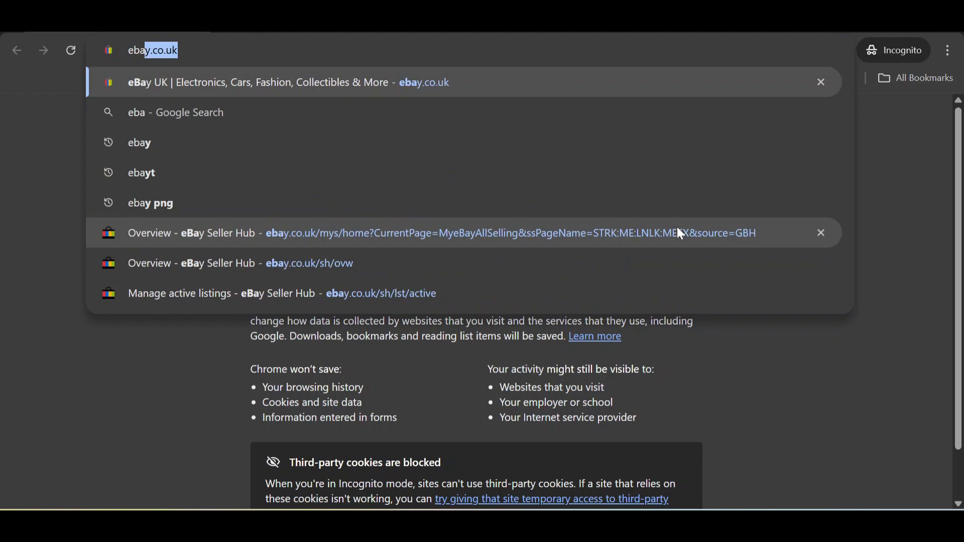
Step: Load ebay.co.uk and go to its Sign in page
key("Return")
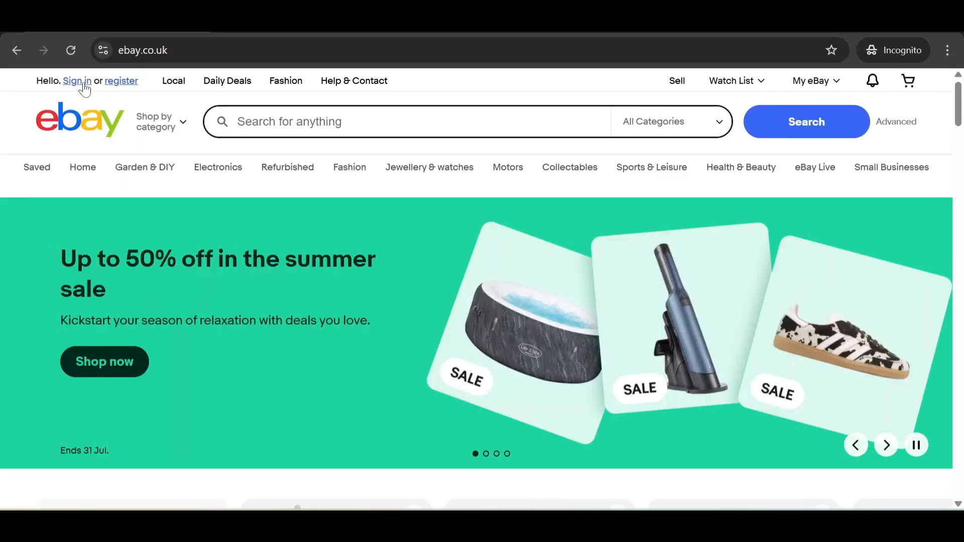
left_click(81, 82)
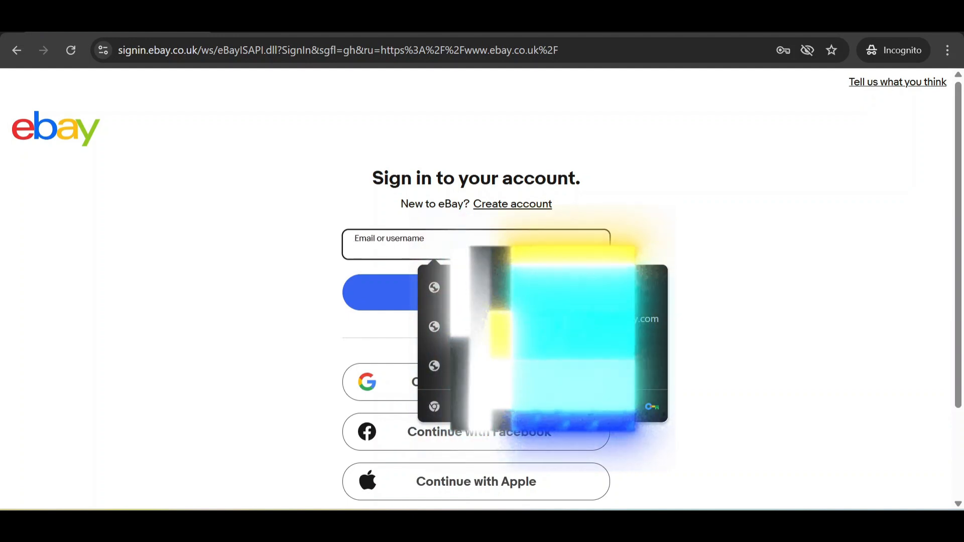
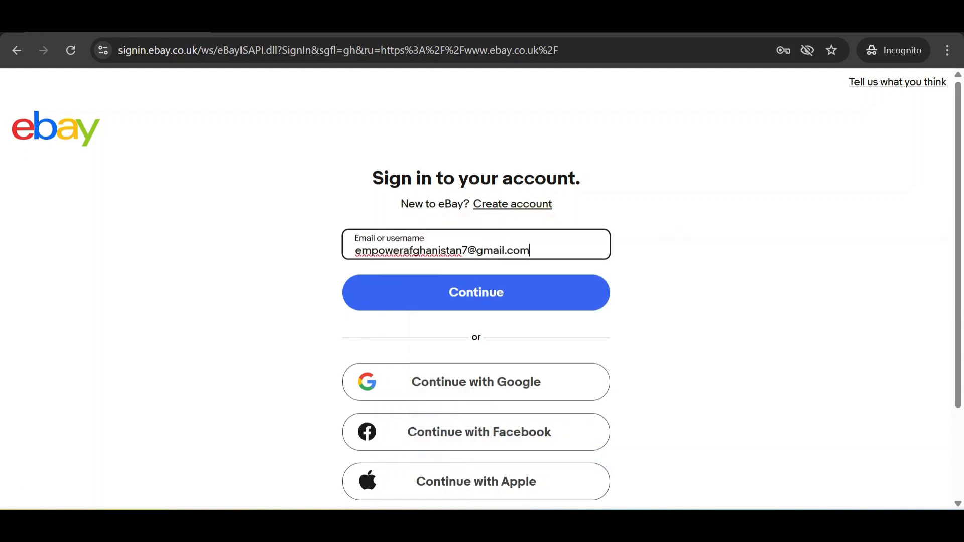
Step: Sign in with the account e-mail and password, landing on the personalised homepage
key("Return")
type("•••••••••••")
key("Return")
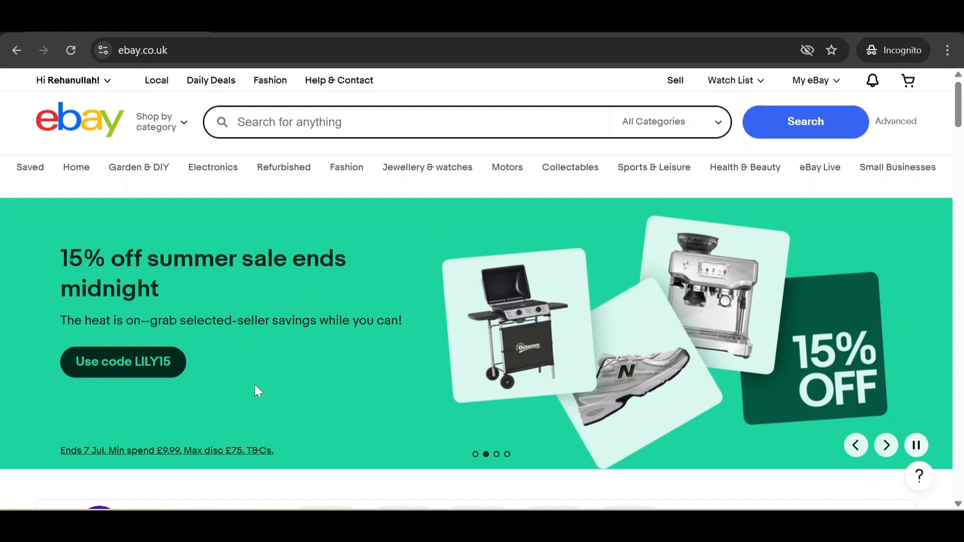
scroll(257, 392, "down", 5)
scroll(144, 252, "up", 5)
mouse_move(104, 79)
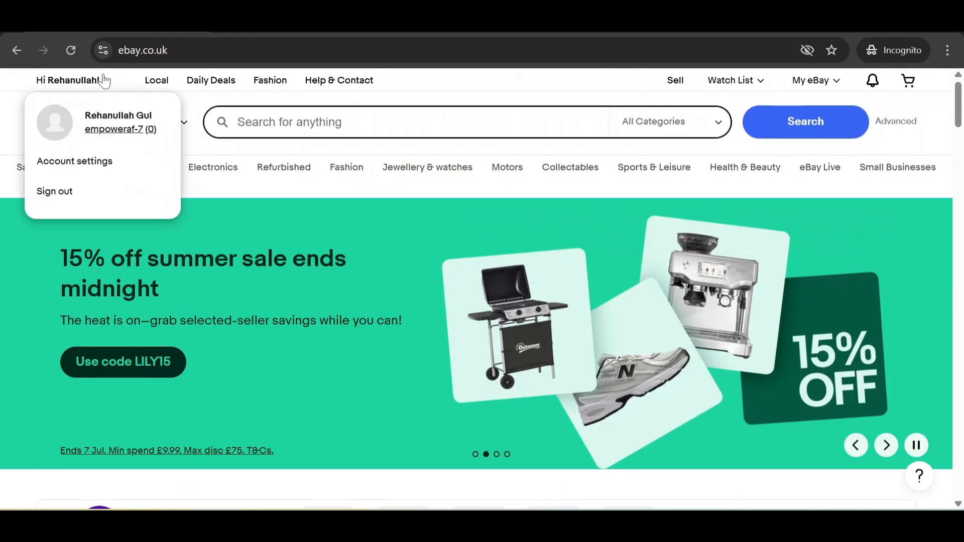
Step: Browse the Sell page, detour to My eBay and back, then start a new listing with Sell for free
left_click(675, 83)
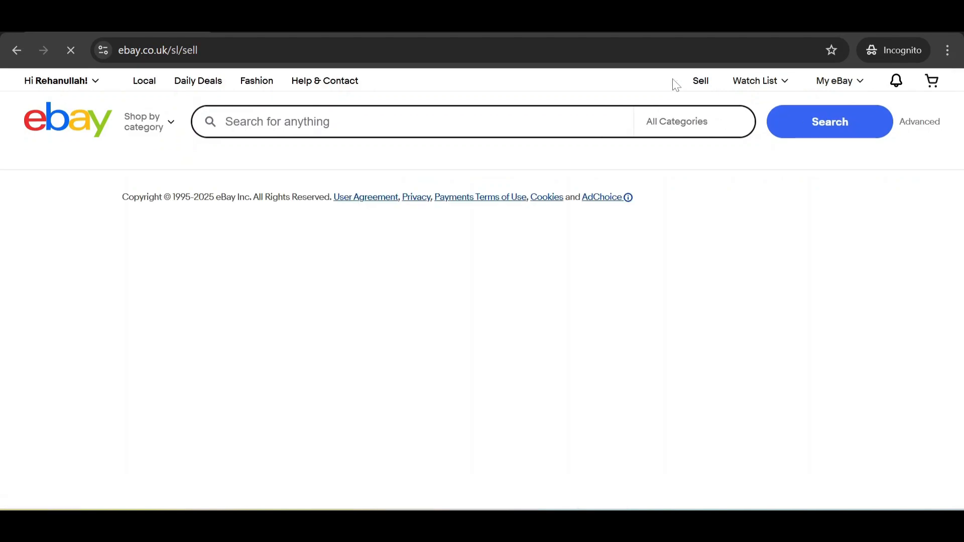
scroll(502, 178, "down", 6)
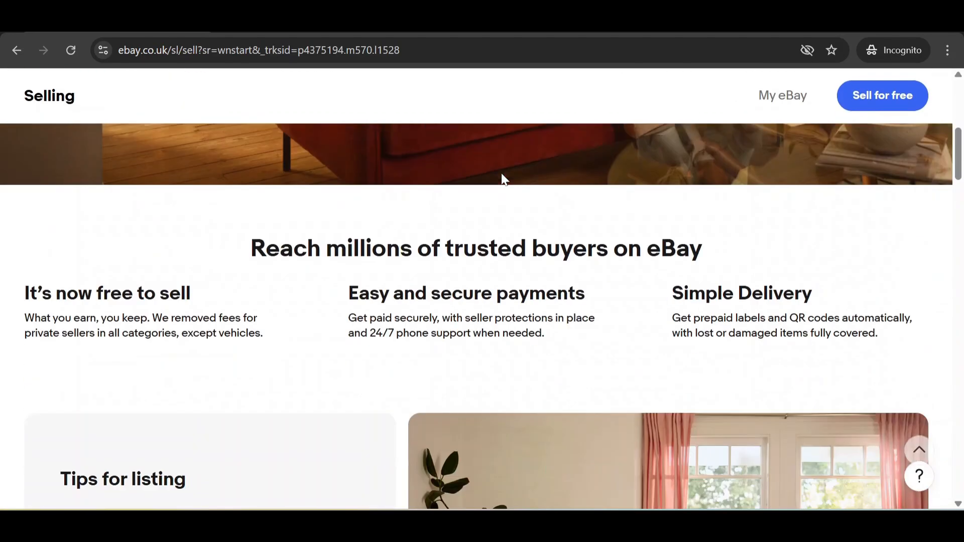
scroll(504, 179, "up", 3)
scroll(504, 178, "down", 10)
scroll(575, 196, "up", 13)
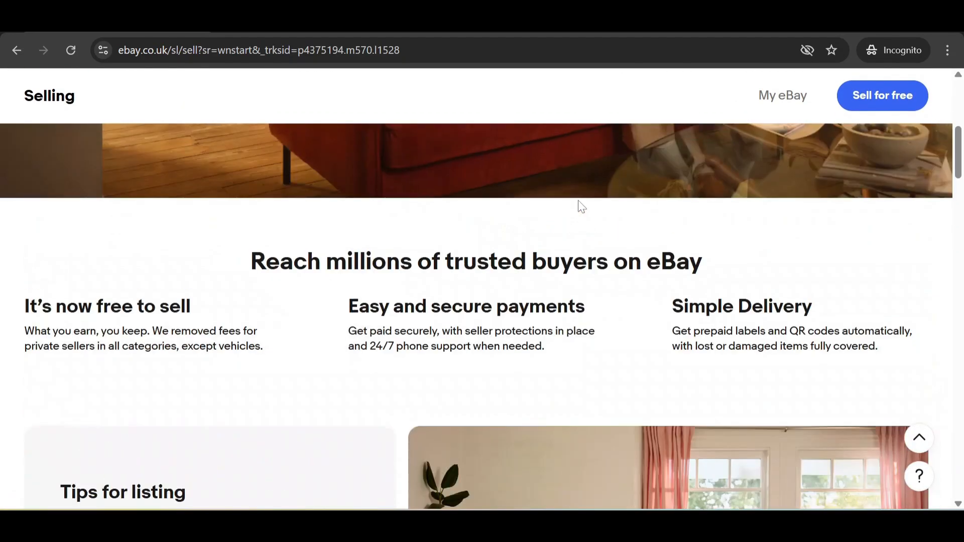
scroll(578, 201, "down", 2)
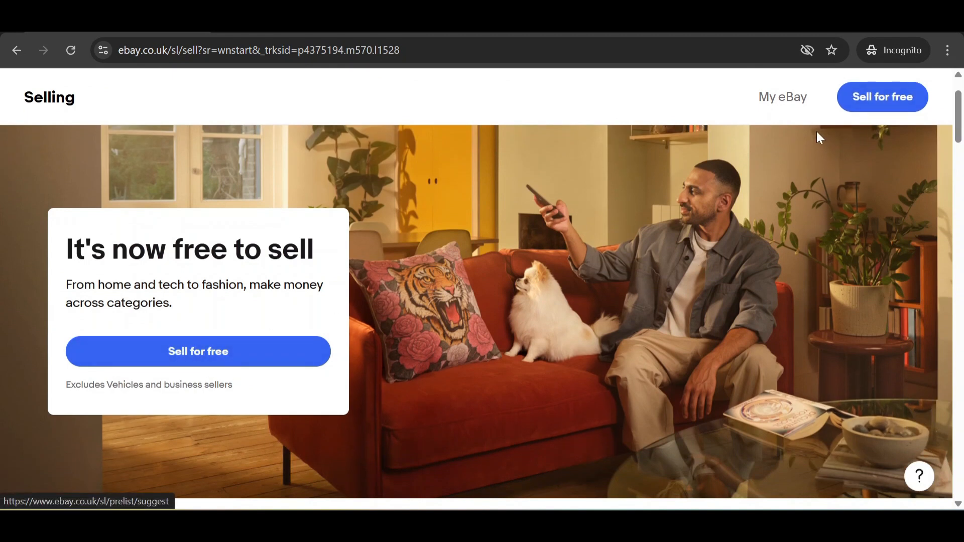
left_click(773, 101)
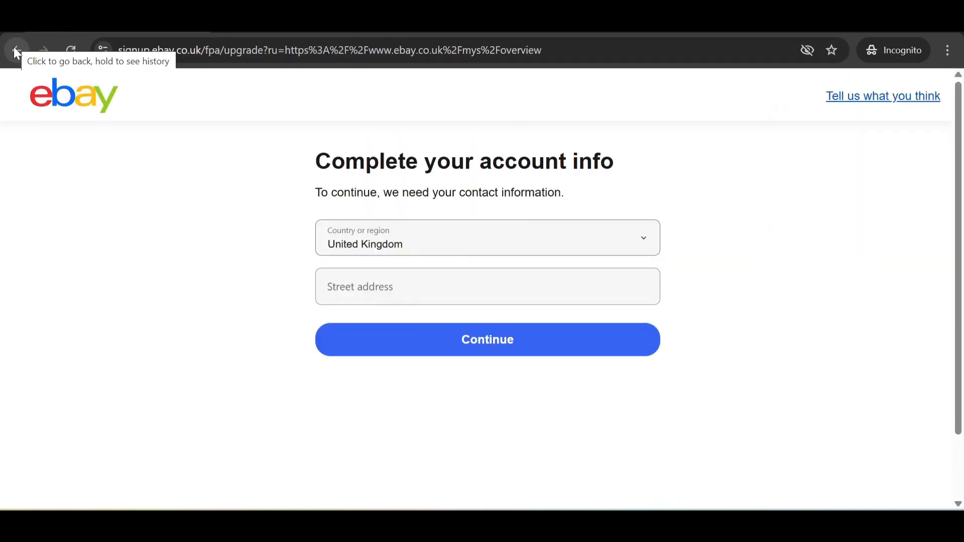
left_click(17, 50)
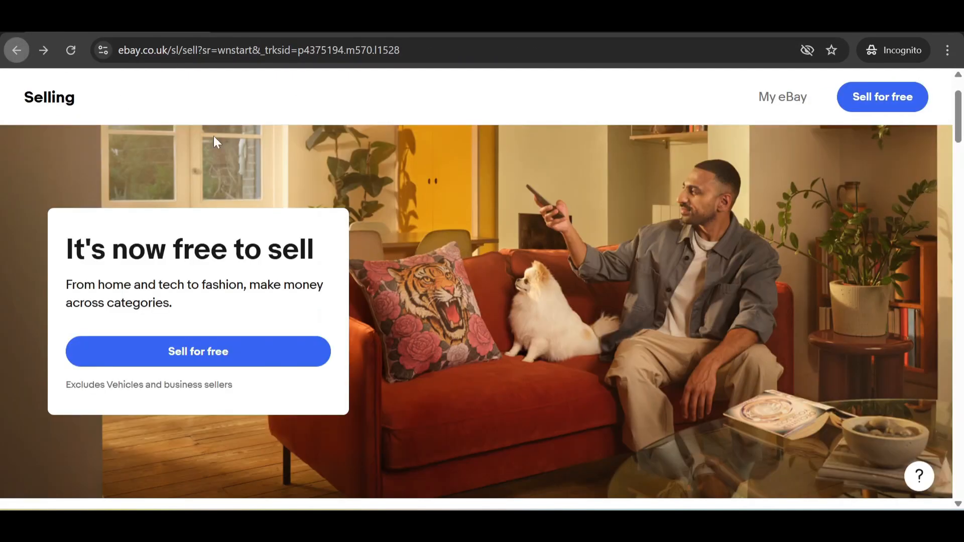
left_click(167, 360)
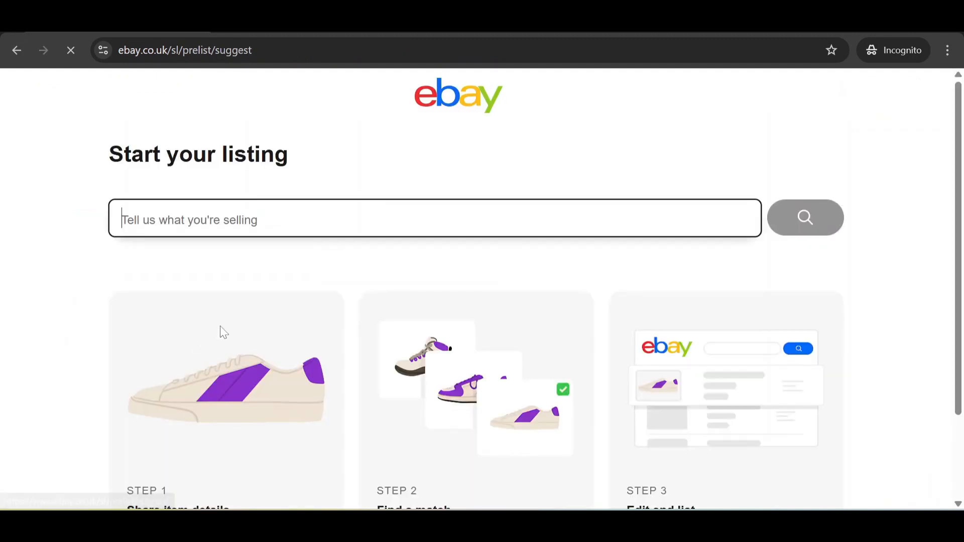
Step: Search the listing tool for 'royal glow hair colour' and browse the Find a match results
scroll(222, 331, "down", 2)
scroll(378, 220, "up", 1)
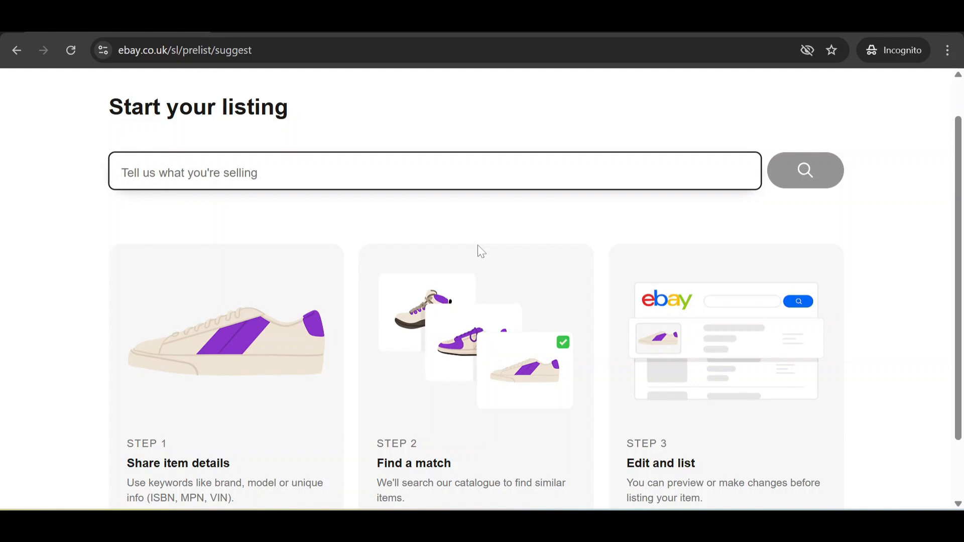
type("r")
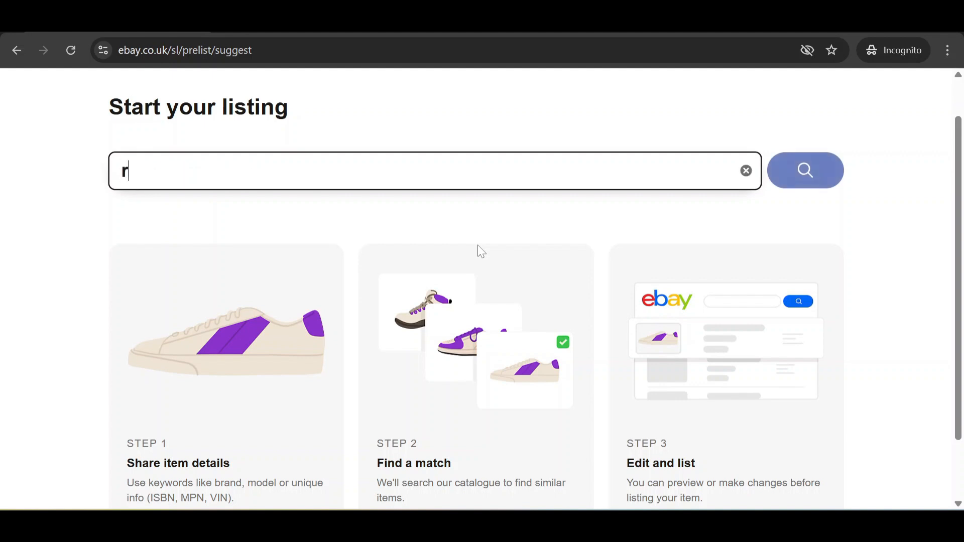
type("oyal")
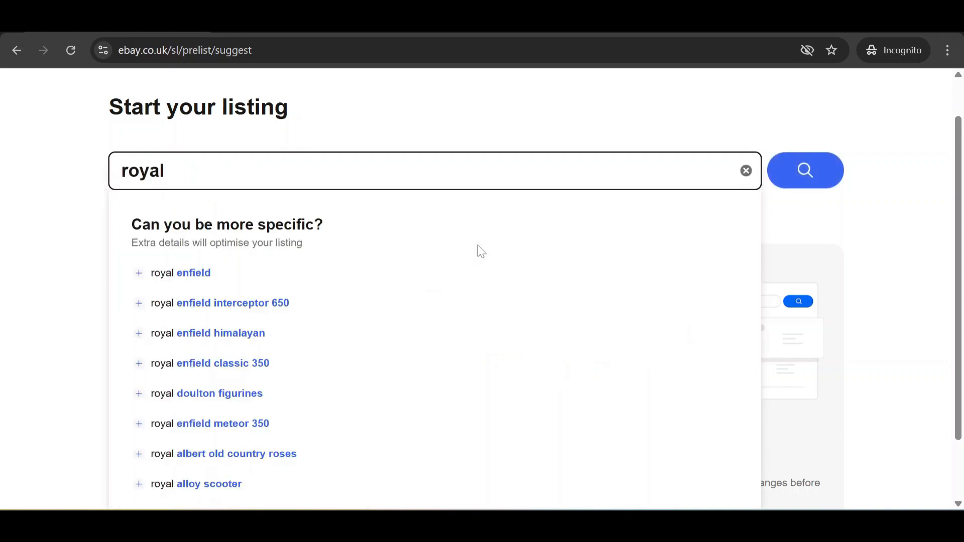
type(" glow ")
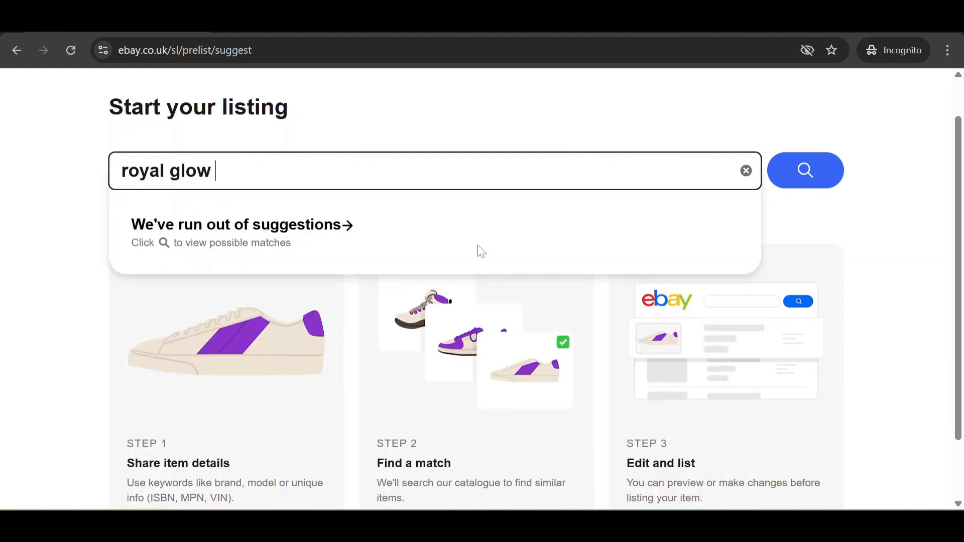
type("hair colour")
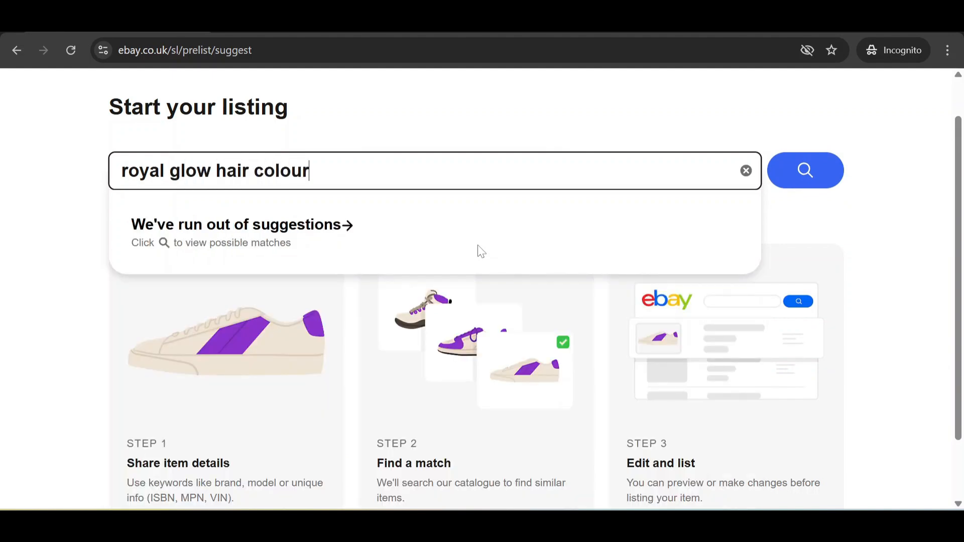
key("Return")
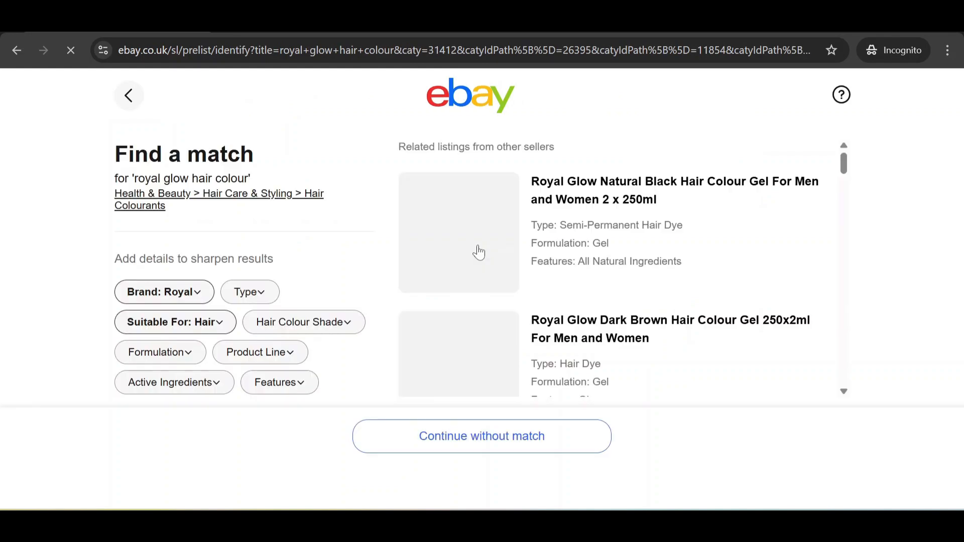
scroll(669, 268, "down", 5)
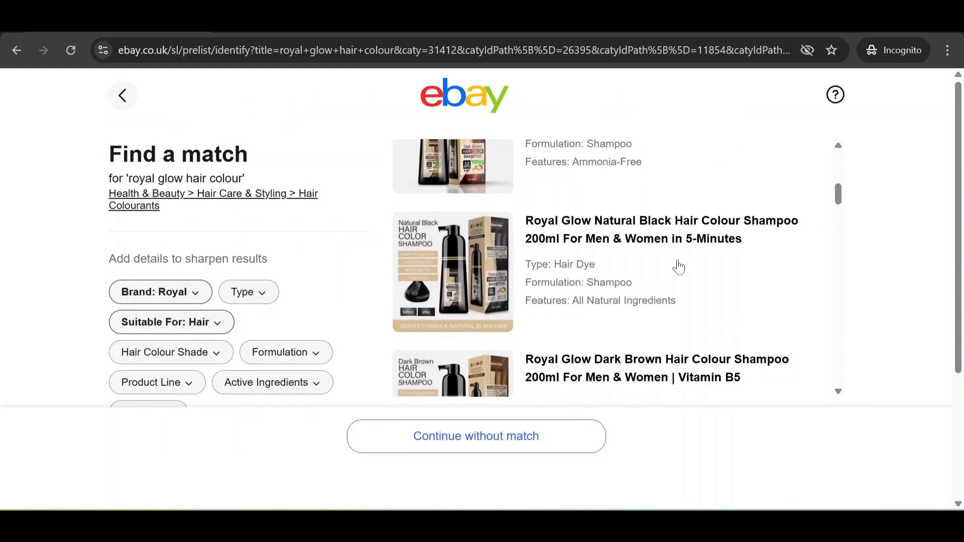
scroll(678, 263, "up", 1)
scroll(684, 262, "down", 3)
scroll(689, 266, "down", 10)
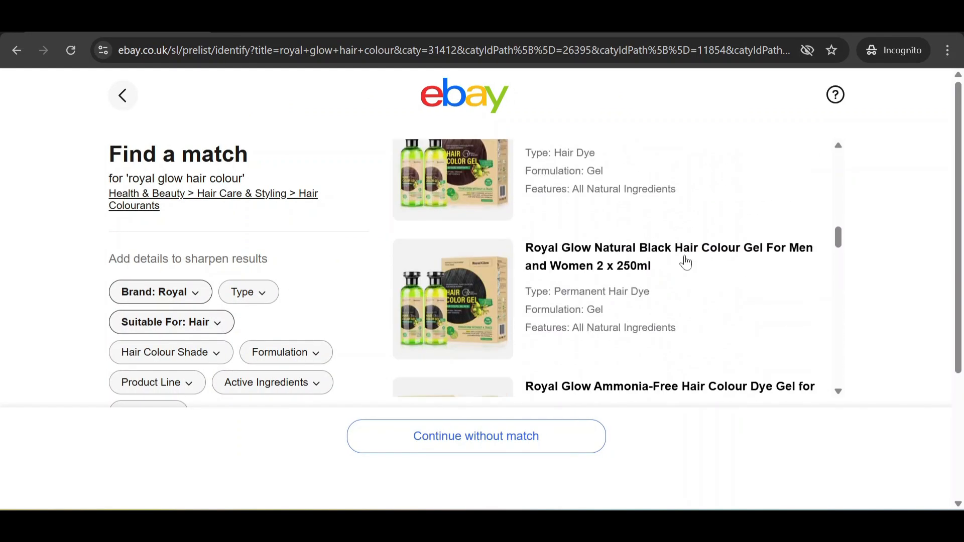
scroll(686, 262, "down", 4)
scroll(685, 263, "up", 2)
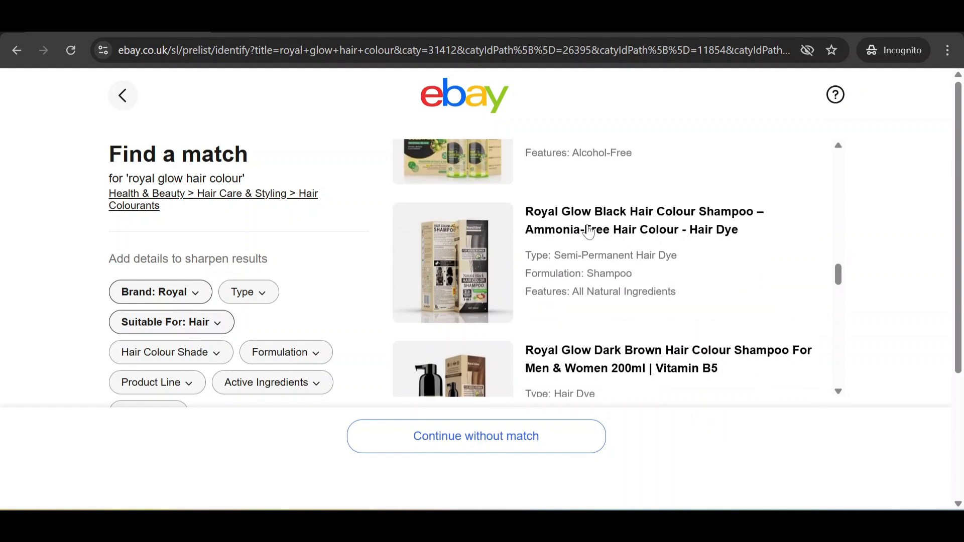
Step: Choose the Royal Glow Black Hair Colour Shampoo match in New condition and continue to the listing
left_click(491, 243)
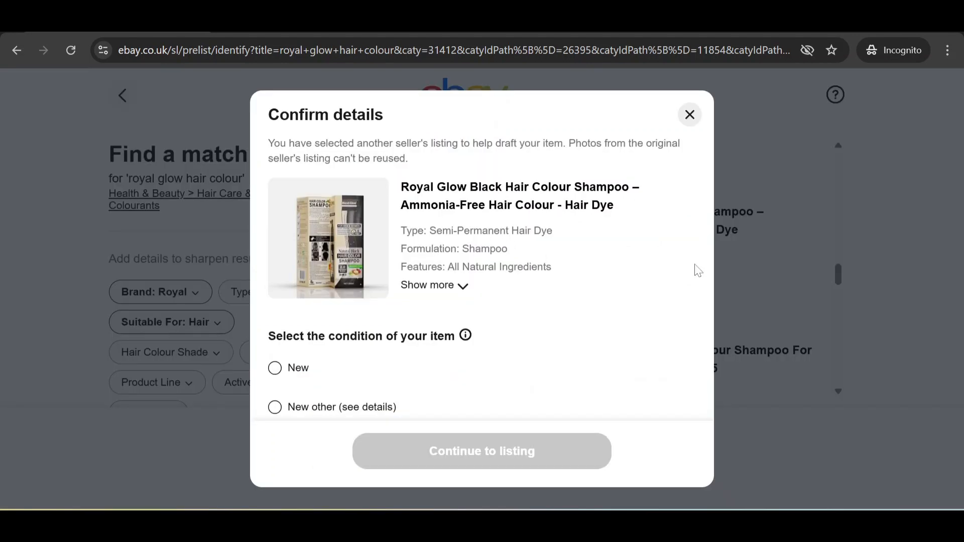
left_click(275, 371)
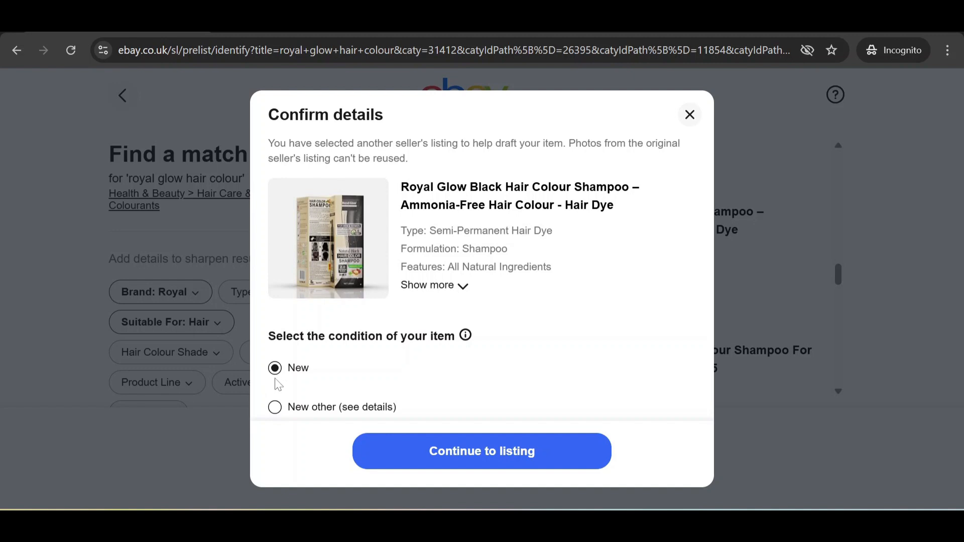
left_click(475, 454)
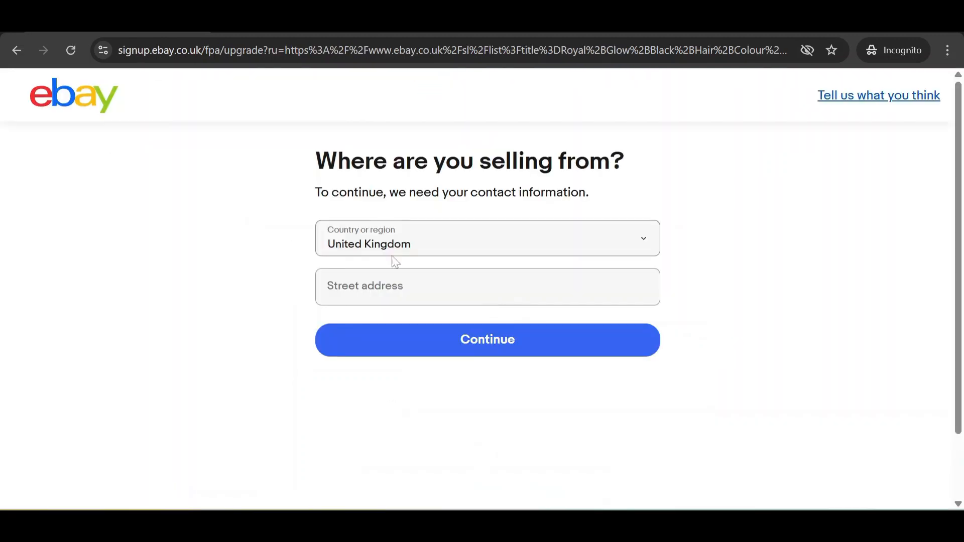
Step: Fill in the seller's street address from the suggestion, pick the county, and submit the contact details
left_click(533, 270)
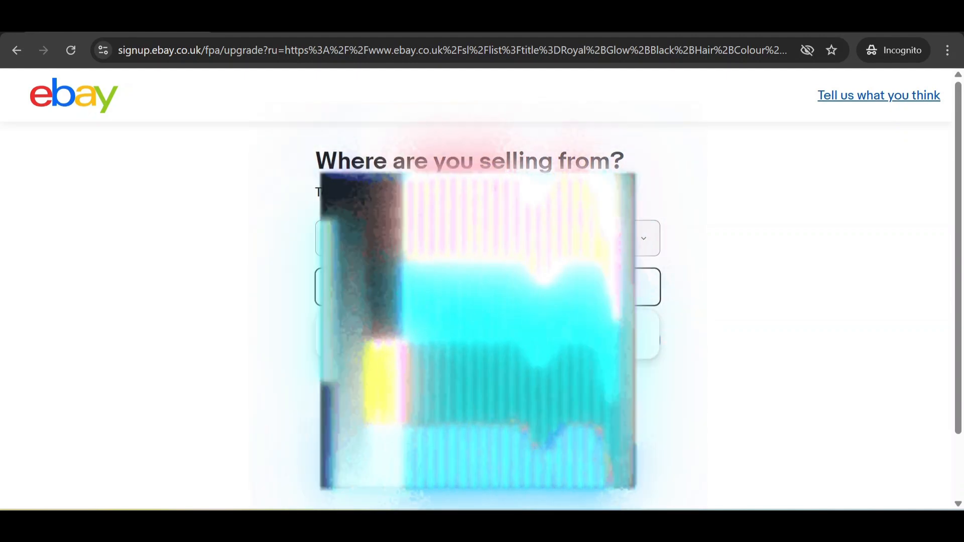
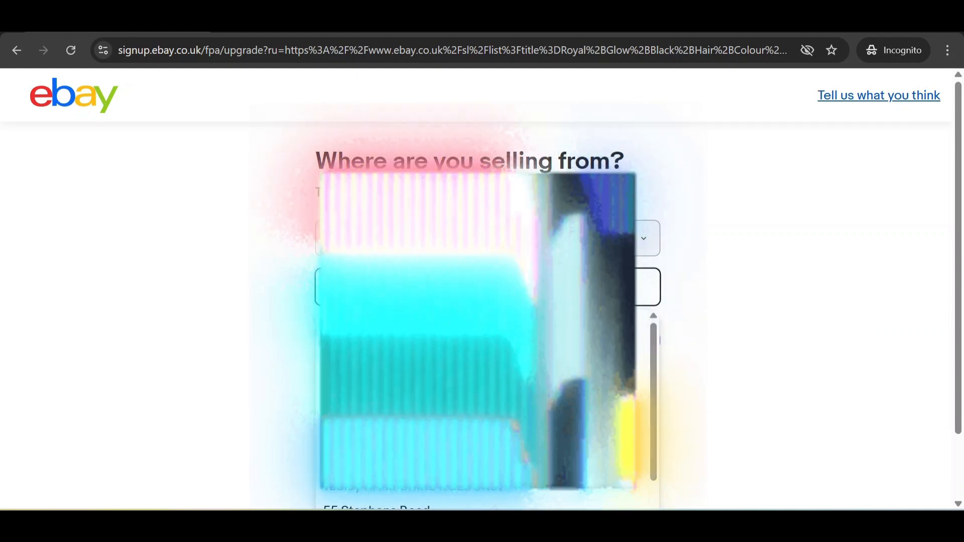
key("Down")
key("Return")
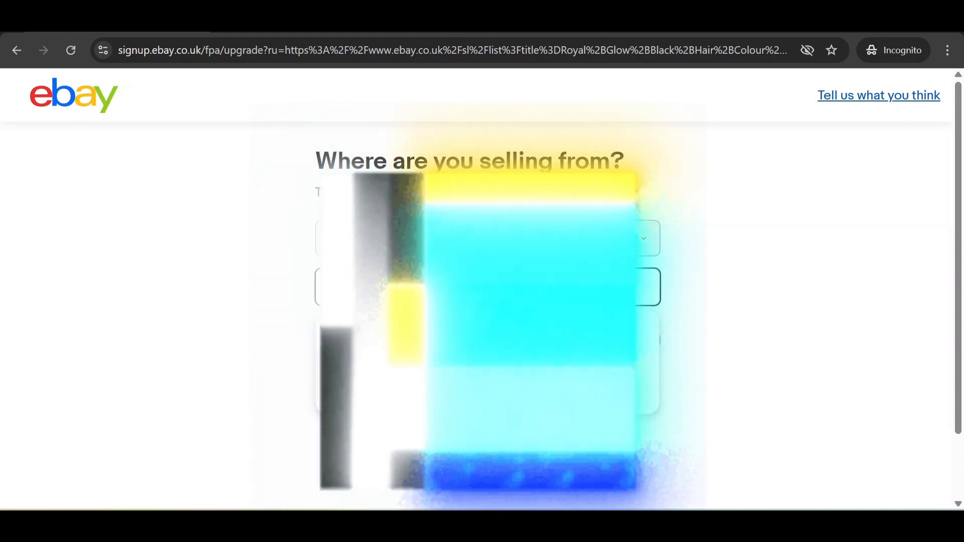
scroll(488, 302, "down", 3)
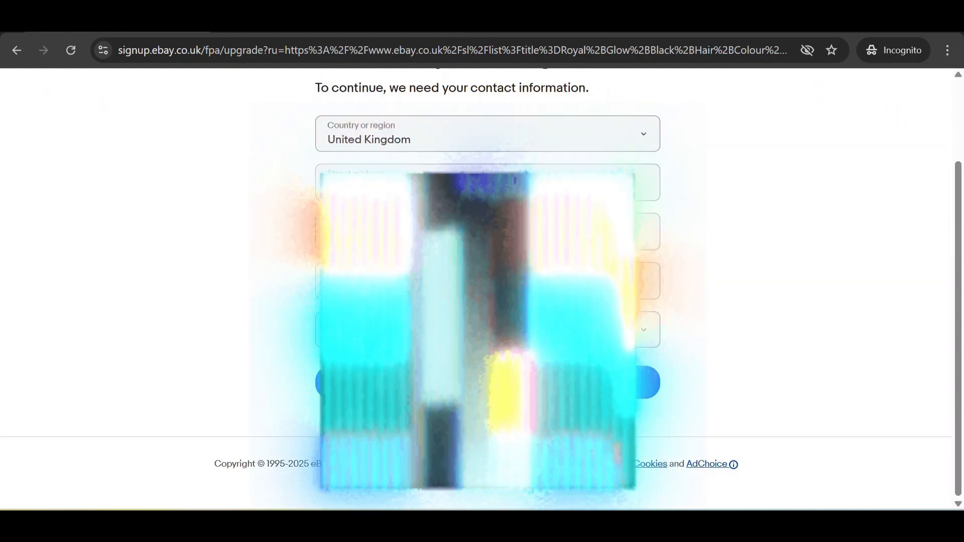
left_click(437, 330)
scroll(487, 201, "up", 8)
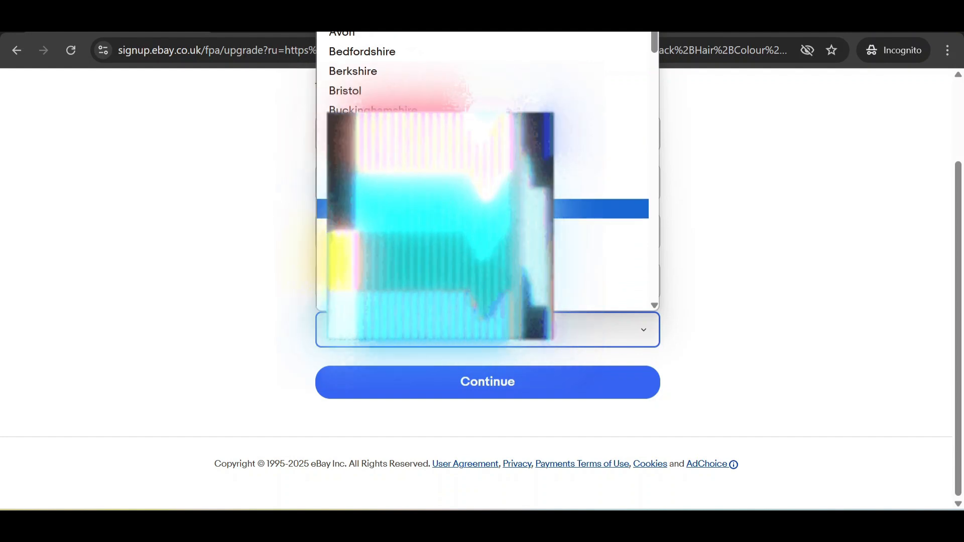
scroll(487, 196, "down", 3)
left_click(487, 196)
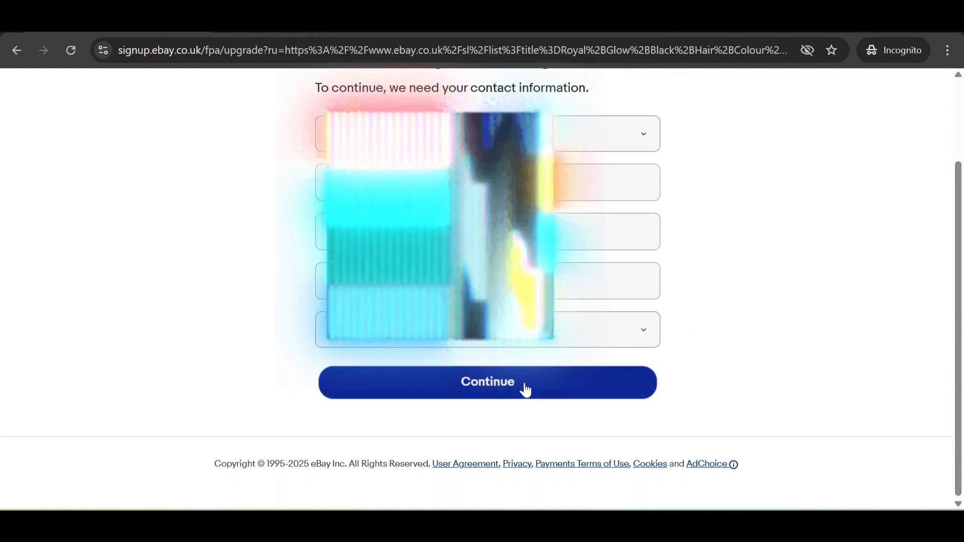
left_click(522, 389)
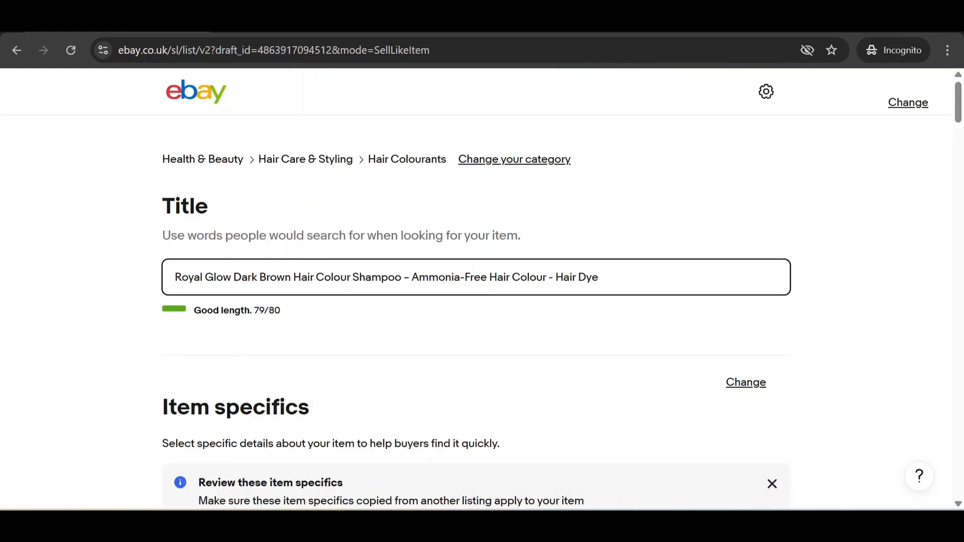
left_click_drag(429, 277, 174, 277)
left_click(625, 287)
scroll(625, 293, "down", 12)
scroll(623, 291, "down", 20)
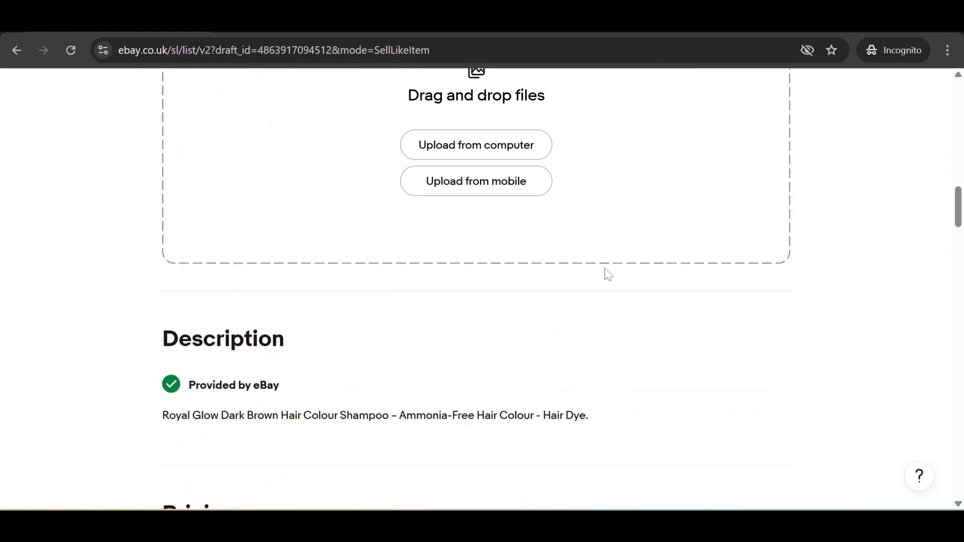
scroll(522, 258, "down", 5)
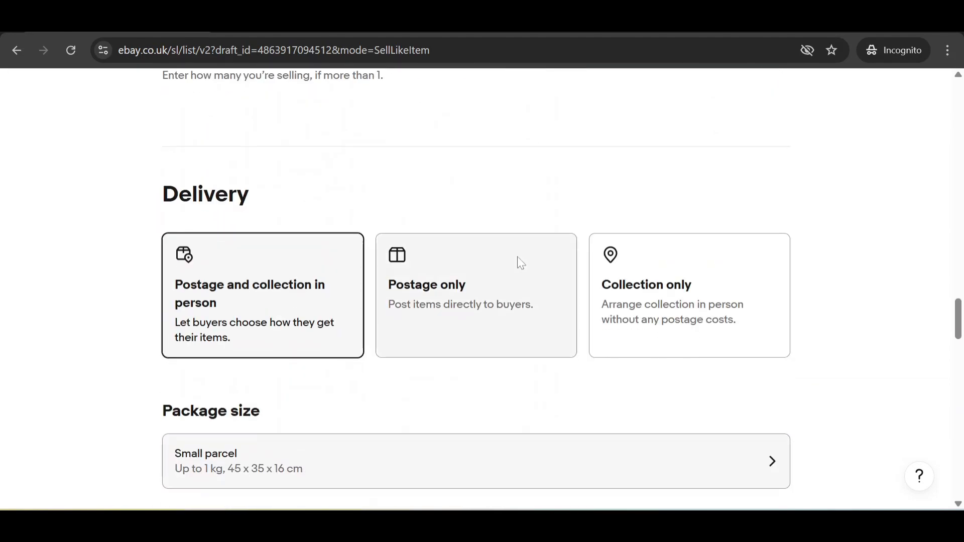
scroll(515, 258, "up", 12)
scroll(510, 256, "up", 5)
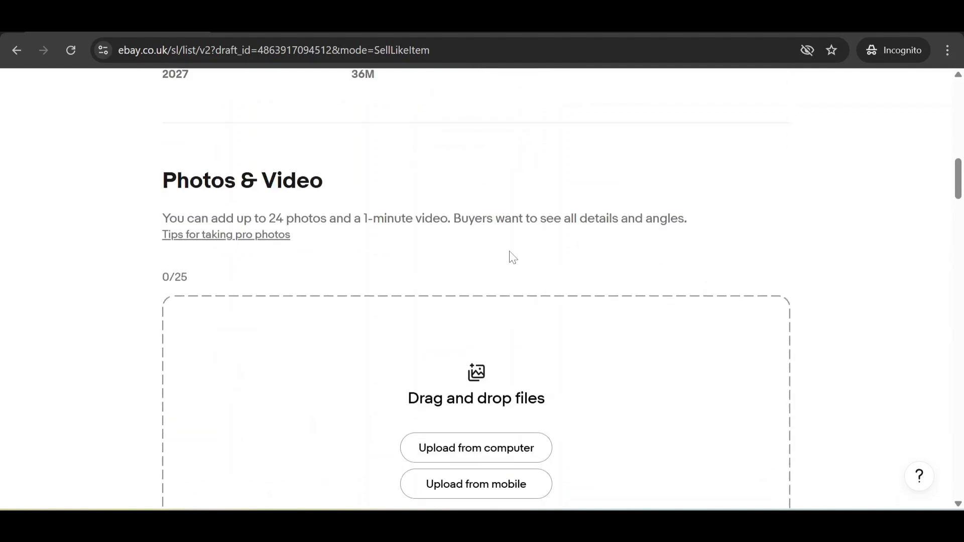
scroll(206, 311, "down", 6)
left_click_drag(151, 313, 619, 335)
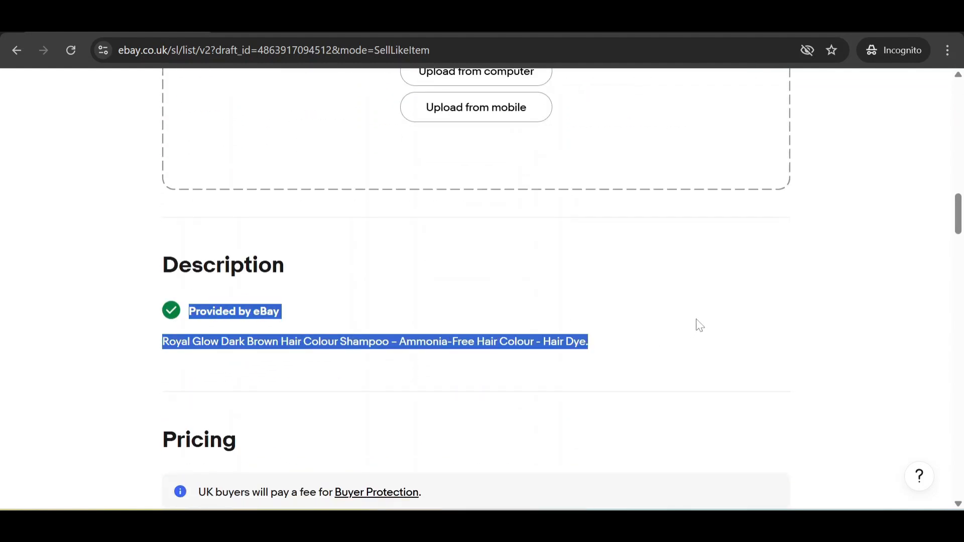
scroll(698, 325, "up", 18)
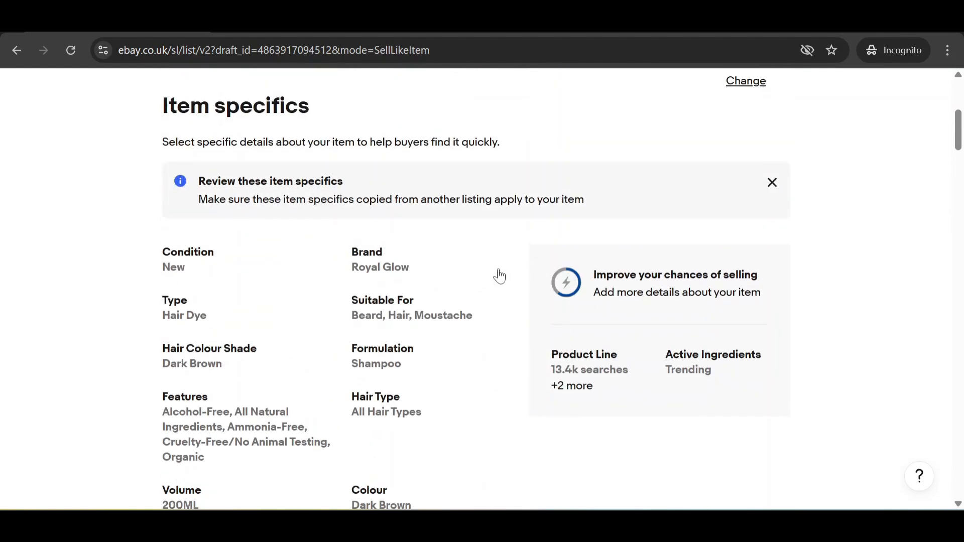
scroll(504, 246, "up", 6)
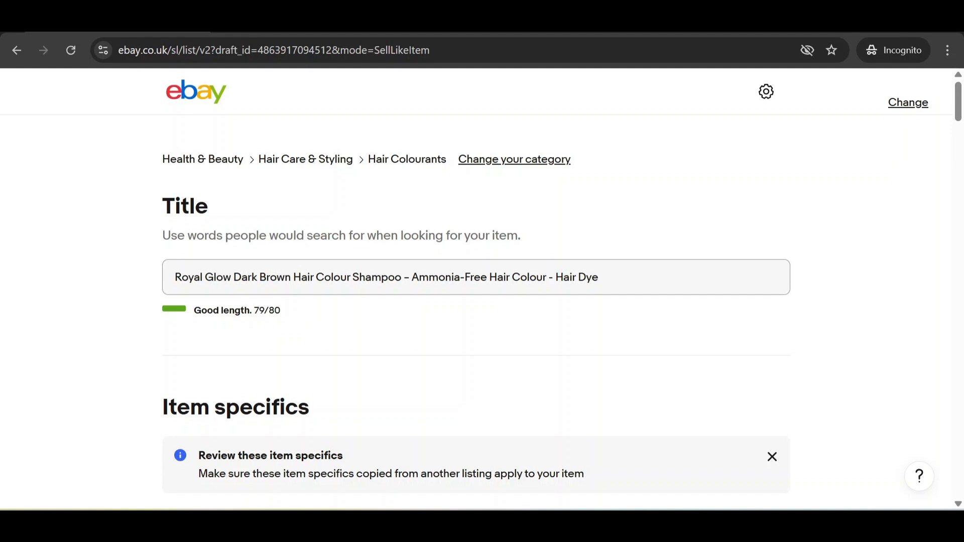
Step: In a new tab on ebay.co.uk, type 'hair co' to see the search suggestions
key("ctrl+t")
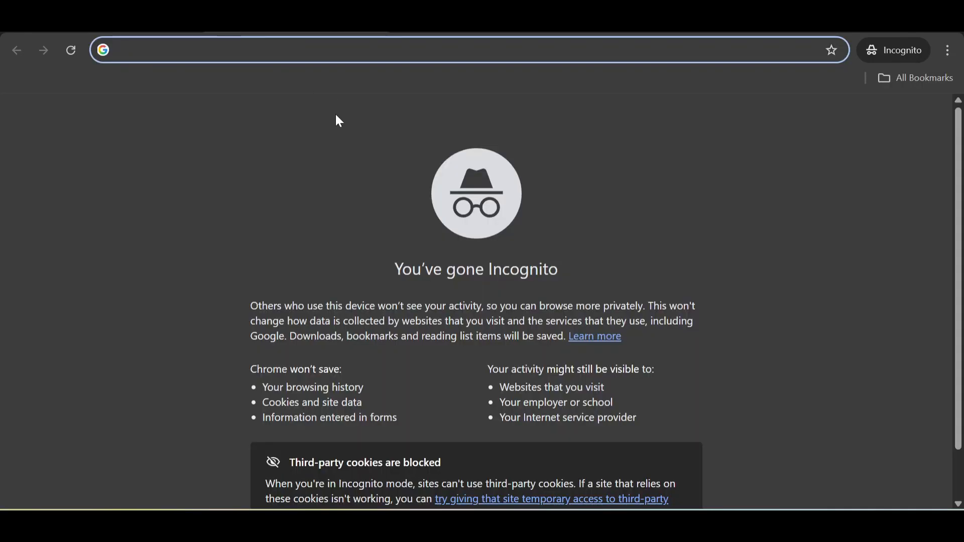
type("eba")
key("Return")
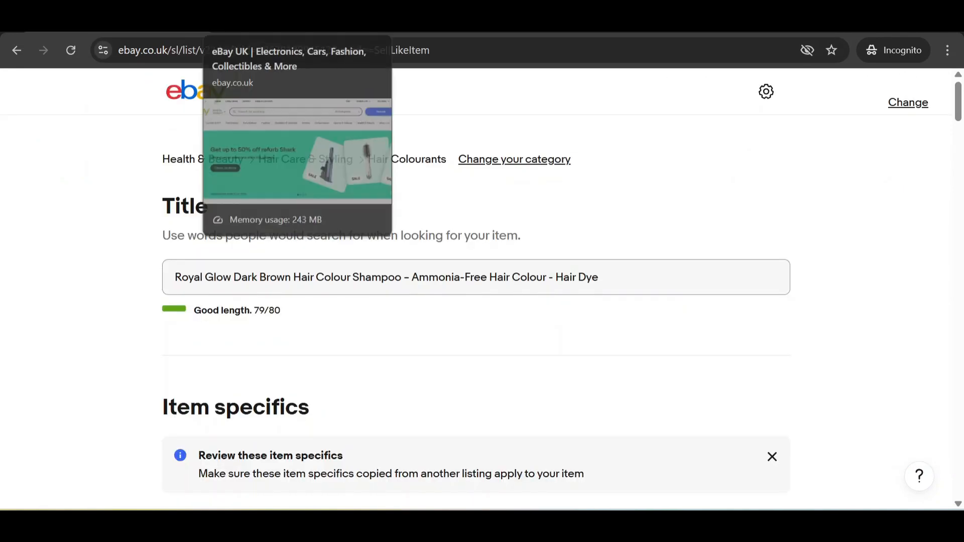
left_click(251, 20)
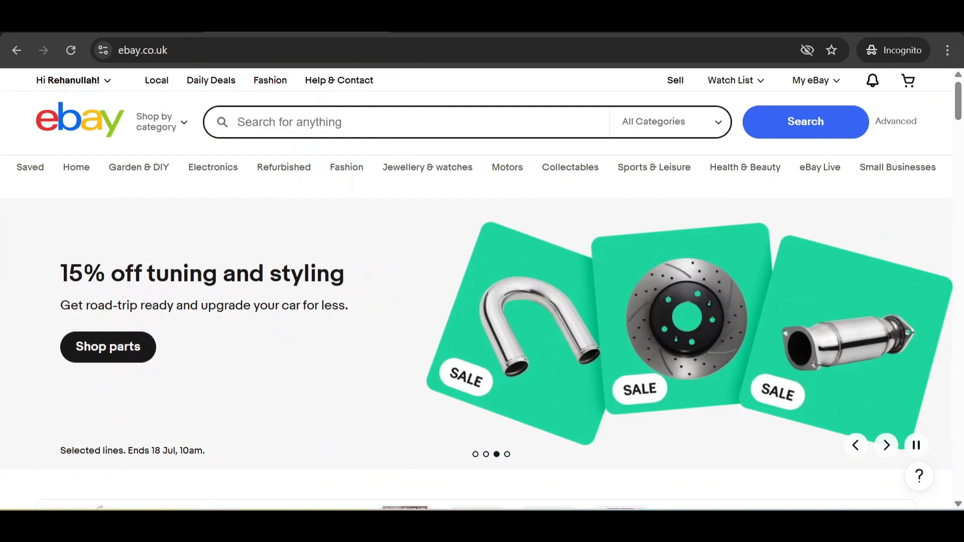
left_click(238, 122)
type("hair")
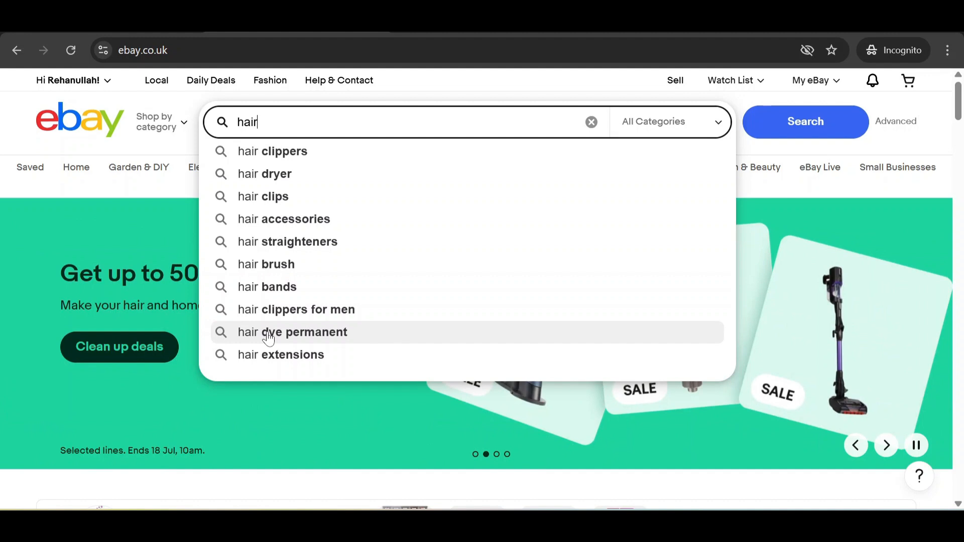
type("col")
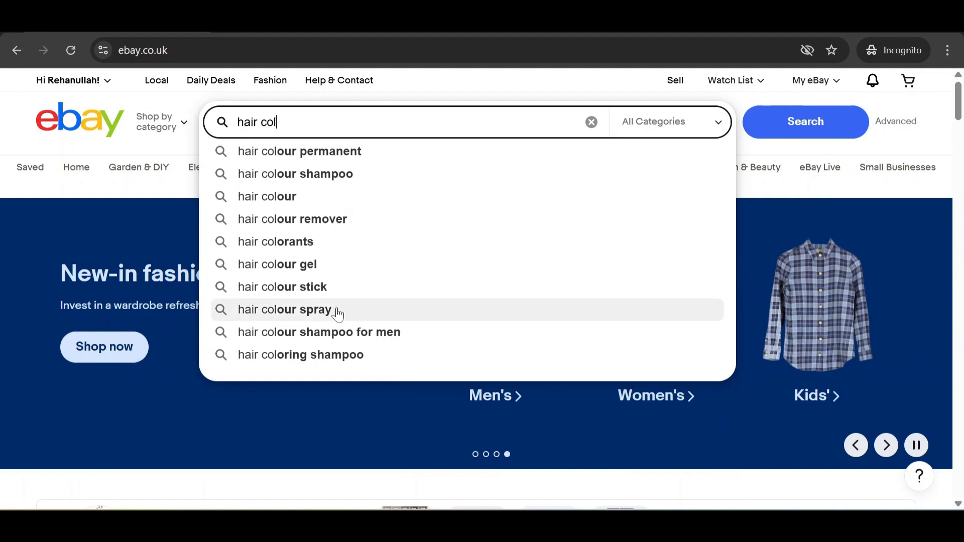
scroll(335, 311, "down", 2)
scroll(360, 292, "up", 2)
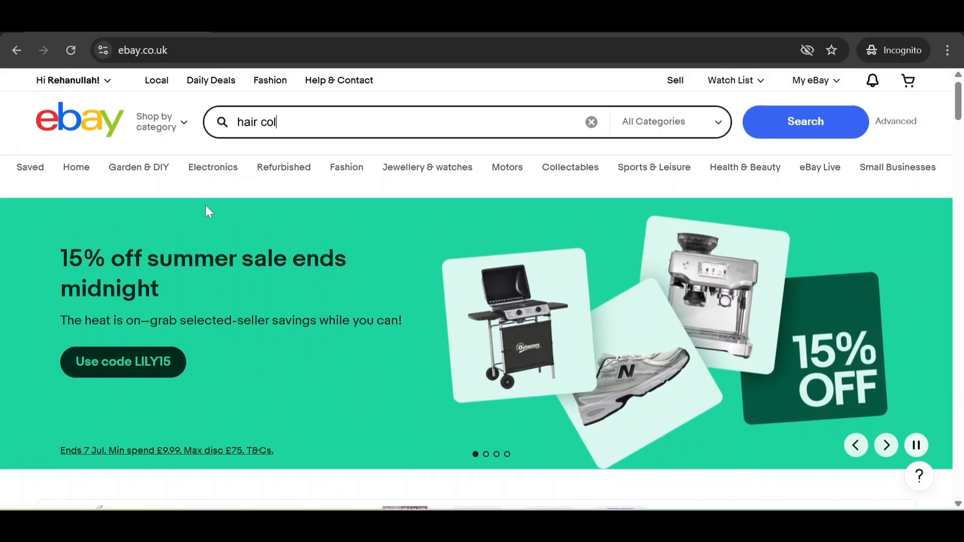
Step: Review the listing draft's title, then load chatgpt.com in another tab
key("ctrl+Tab")
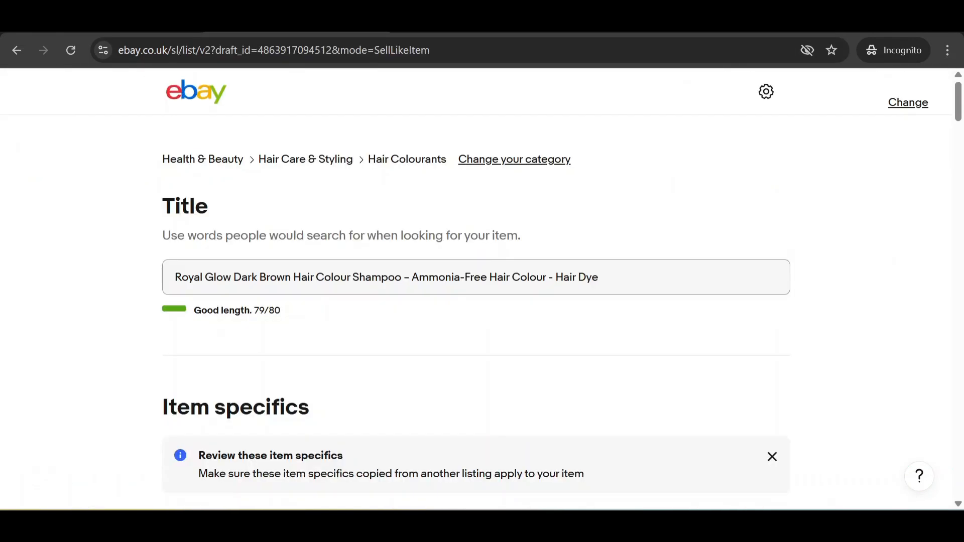
left_click_drag(194, 277, 315, 277)
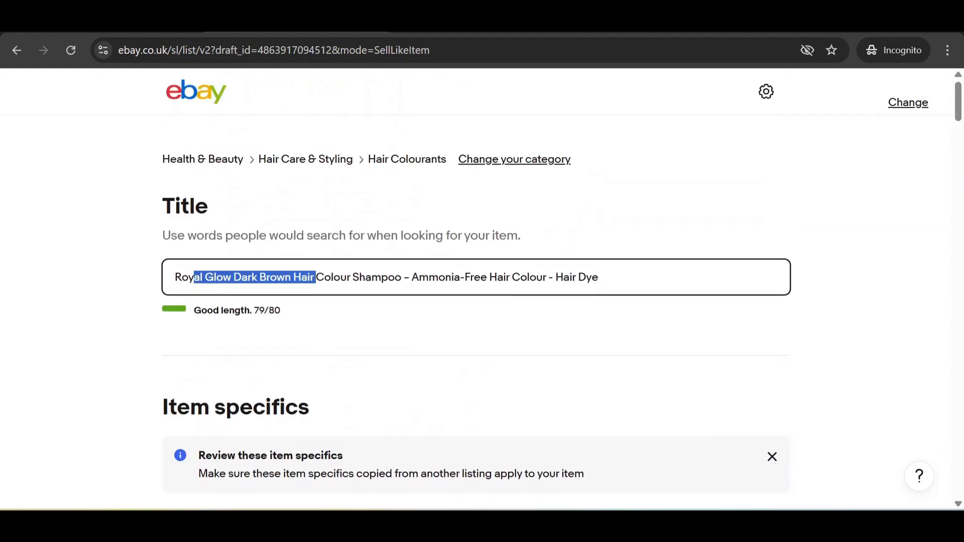
left_click(349, 203)
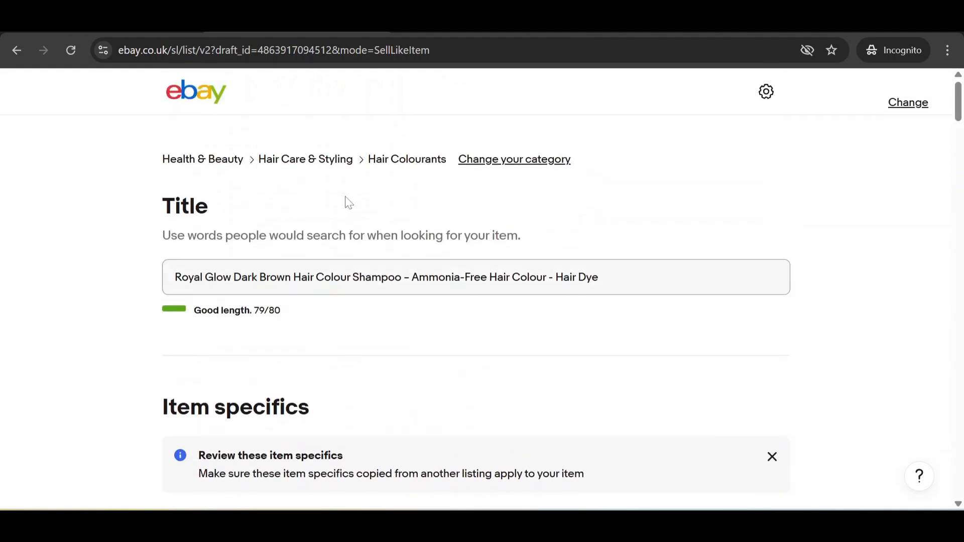
left_click(402, 31)
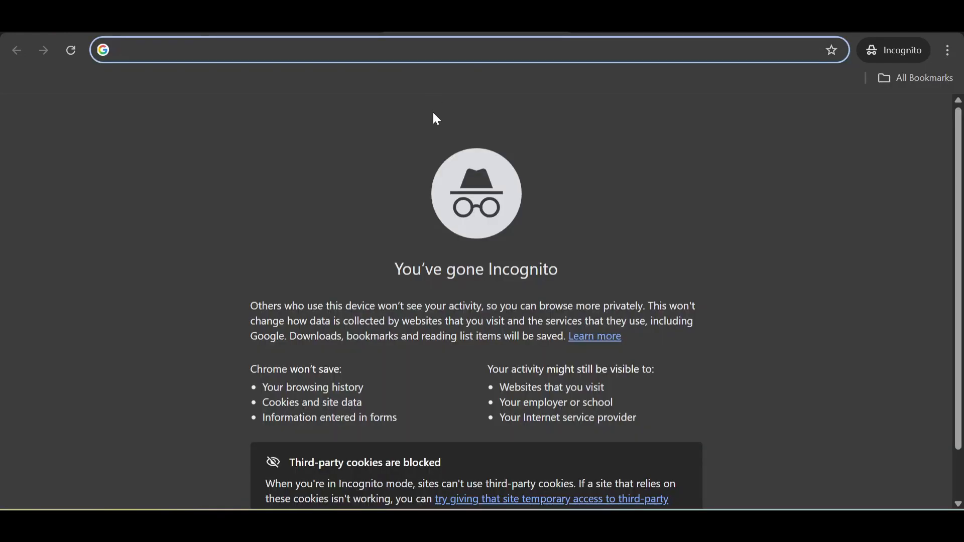
type("chat")
key("Return")
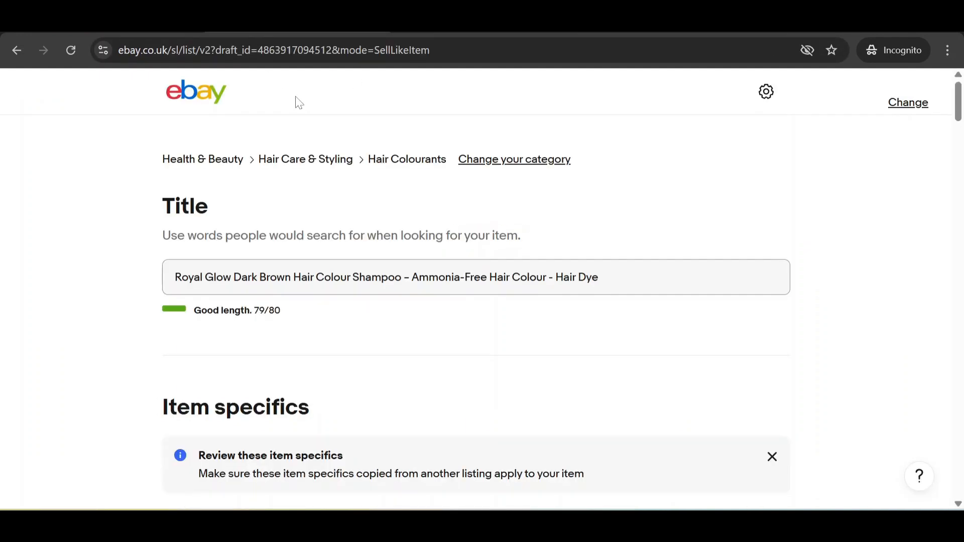
Step: Draft a ChatGPT prompt: listing Royal Glow Hair colour shampoo, Dark brown, Ammonia Free, not colouring skin
left_click(432, 21)
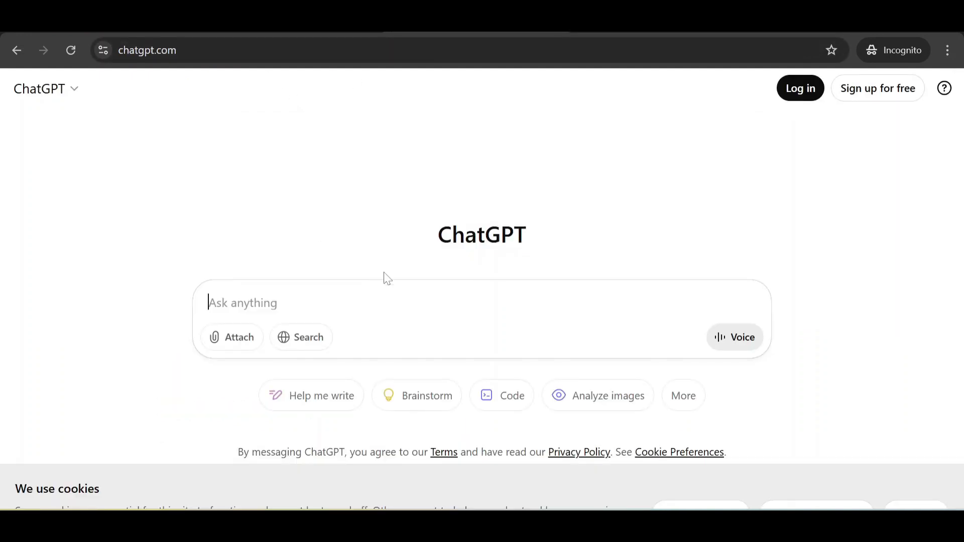
type("I am list")
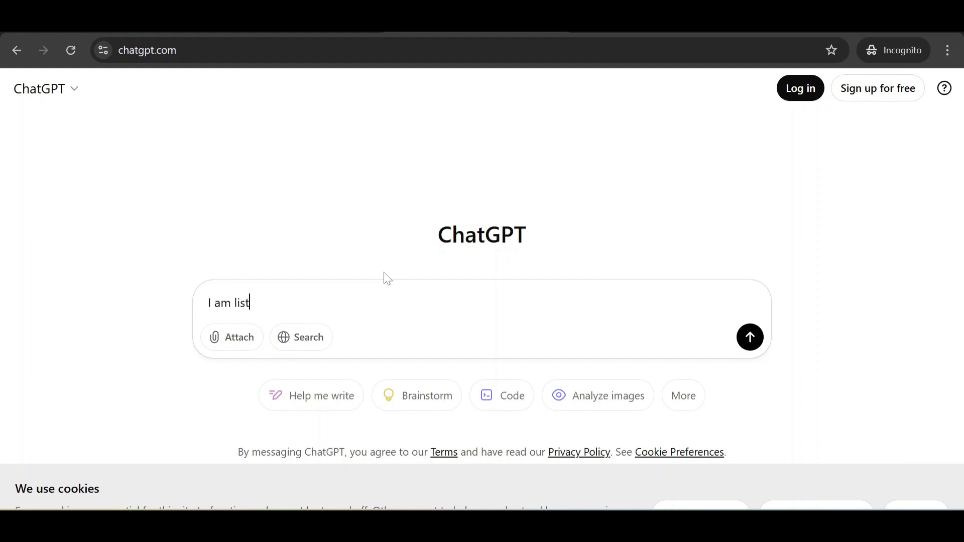
type("oing product on ebay ")
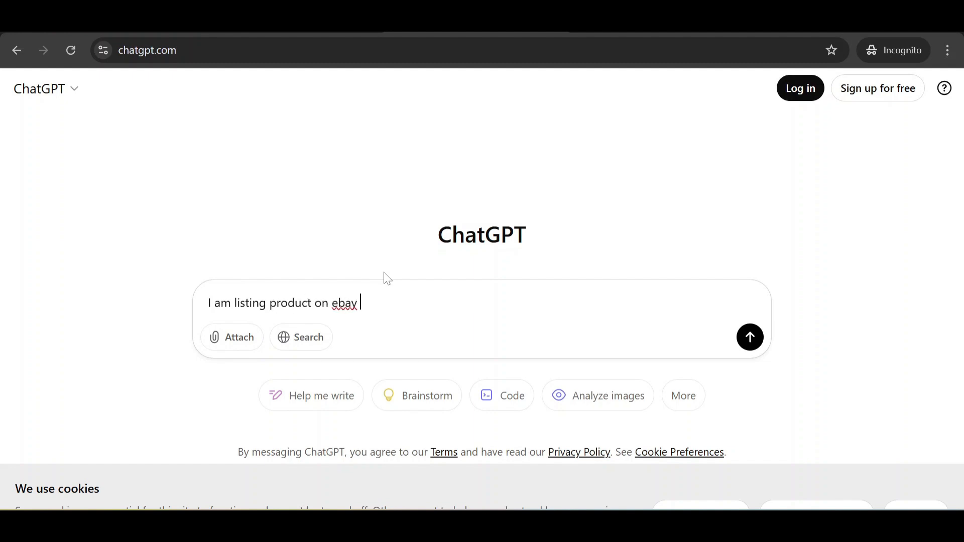
type("Royal Glow Hair co")
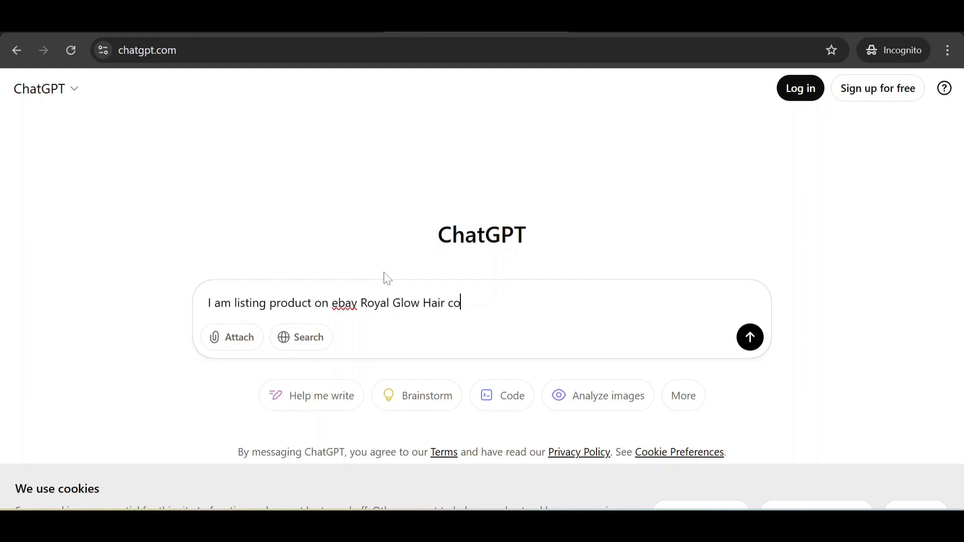
type("lour shampoo, Dark")
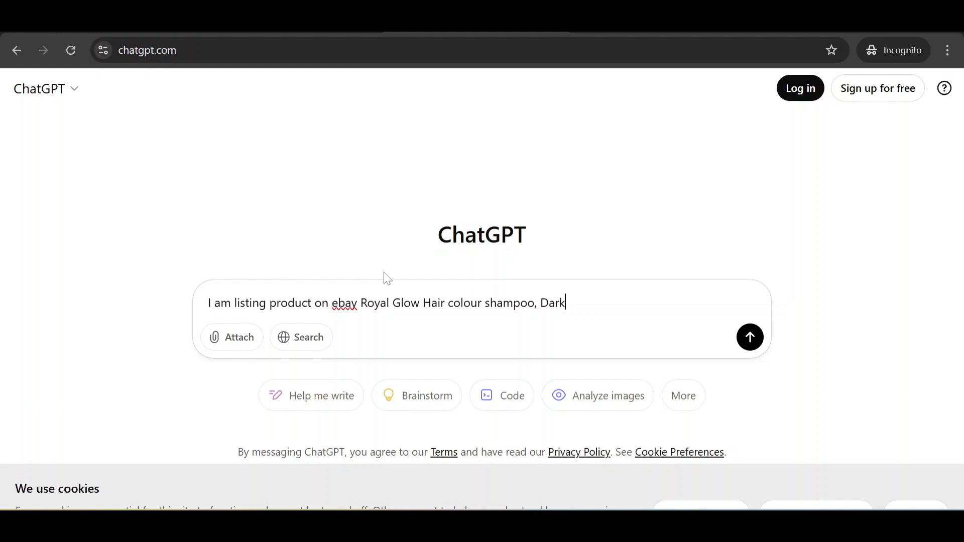
type(" brown,")
key("shift+Return")
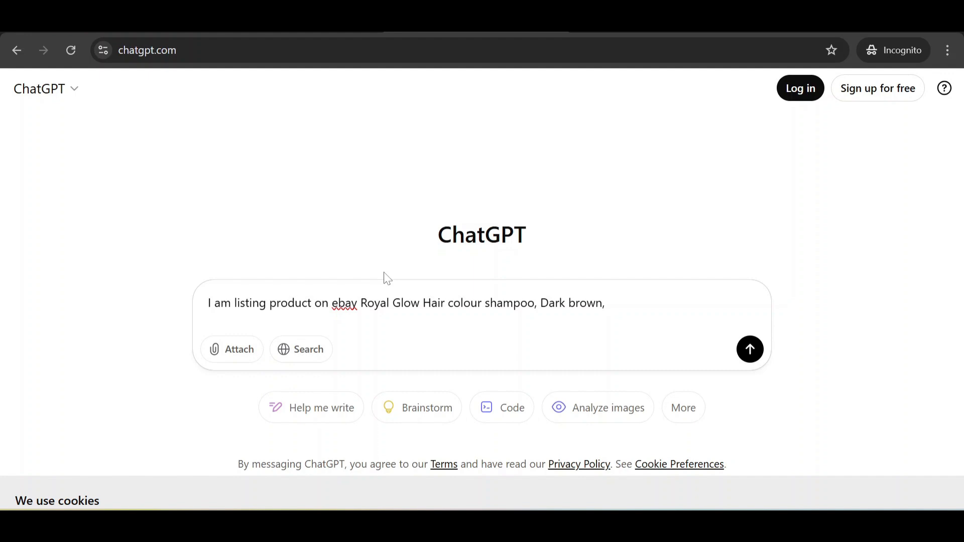
type("It is")
key("shift+Return")
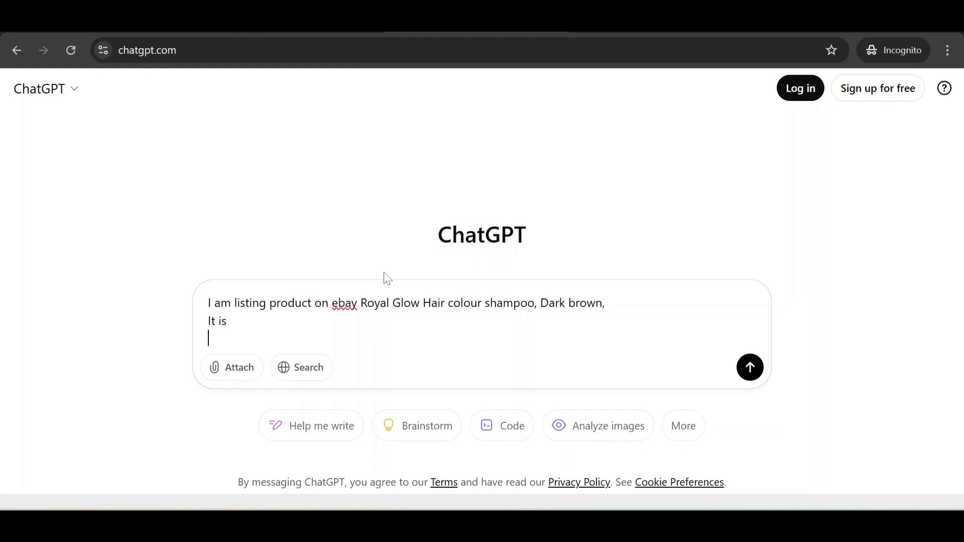
type("Ammonia Free, Col")
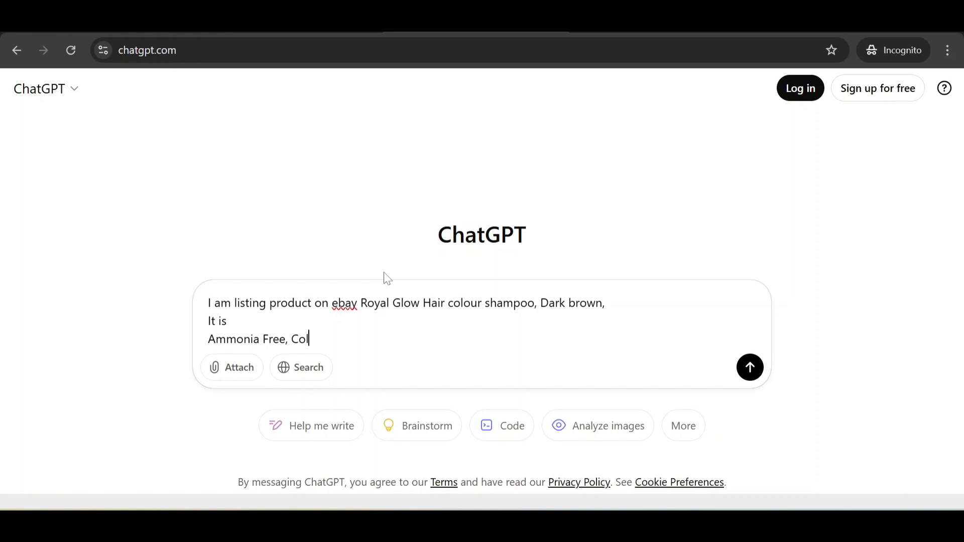
type("uring hair without colouring skin")
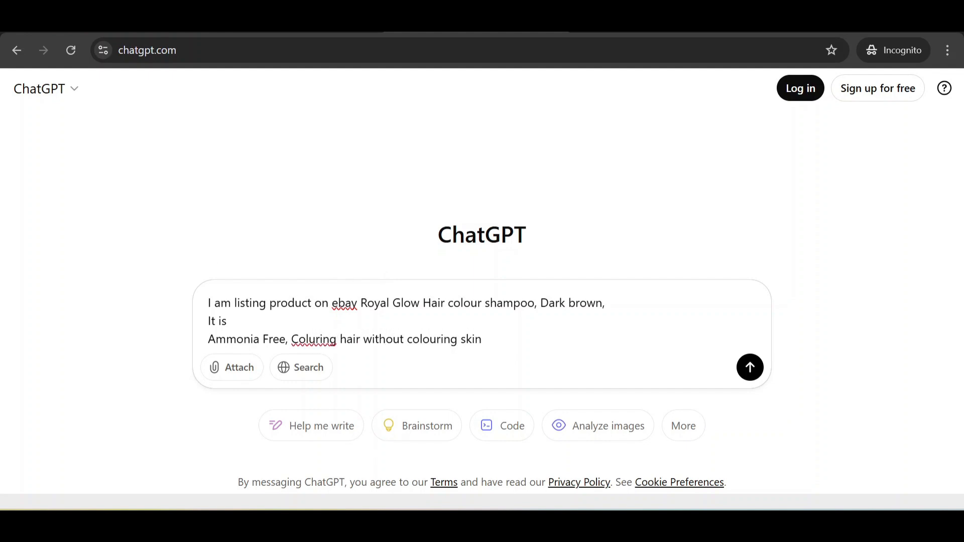
left_click(305, 339)
Step: Correct 'Coluring' to 'Colouring' and add features: multi use, easy to use, 100% grey coverage
right_click(306, 339)
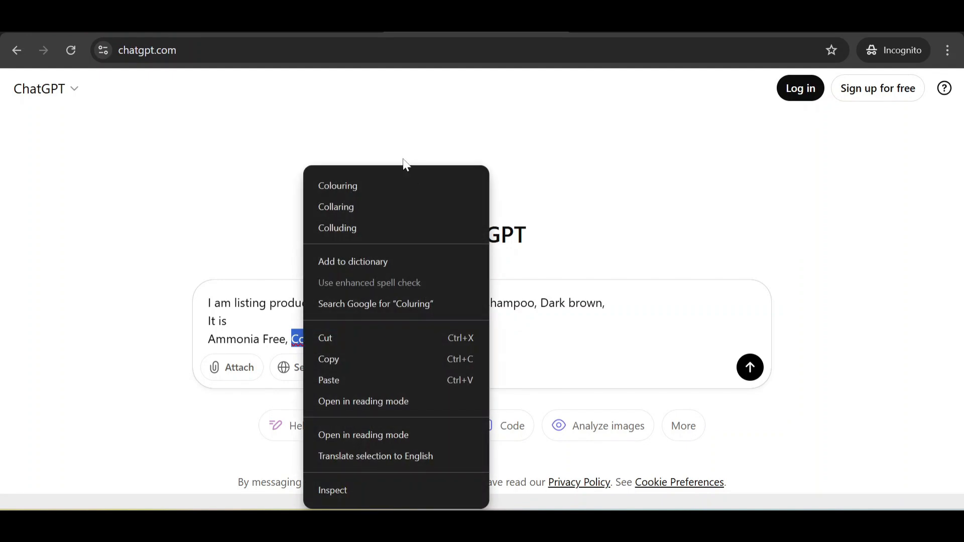
left_click(402, 185)
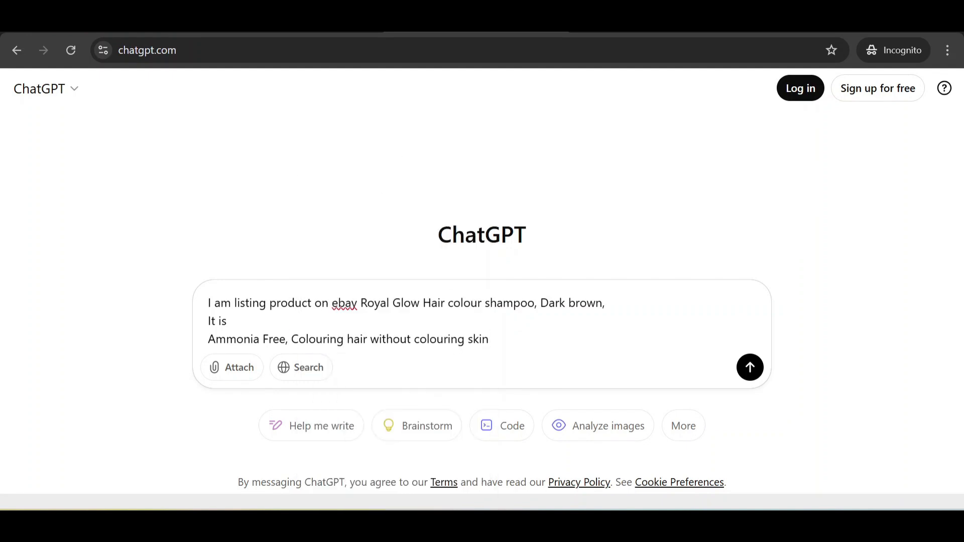
type(", it is multi use,")
key("ctrl+Left")
key("ctrl+Left")
key("shift+Left")
key("shift+Left")
key("shift+Left")
key("shift+Left")
key("shift+Left")
key("shift+Left")
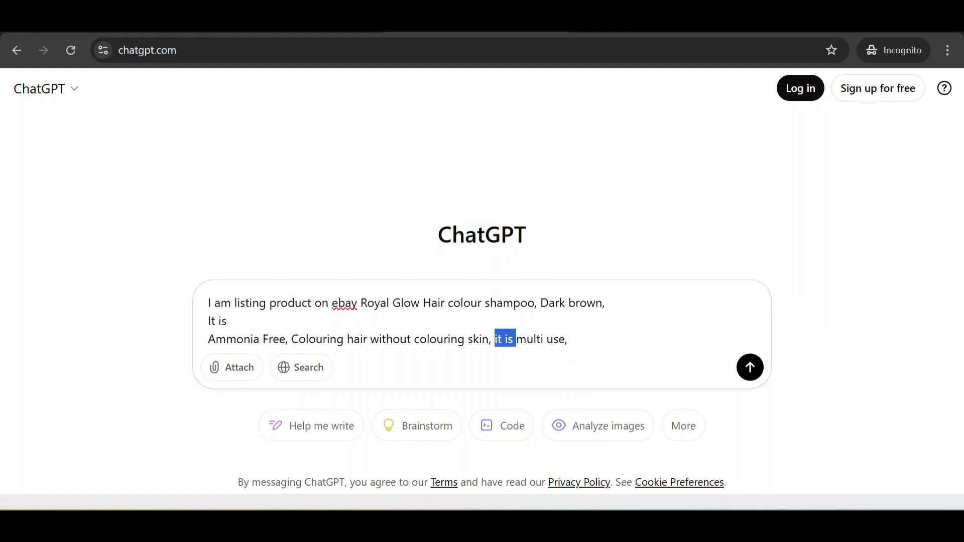
key("BackSpace")
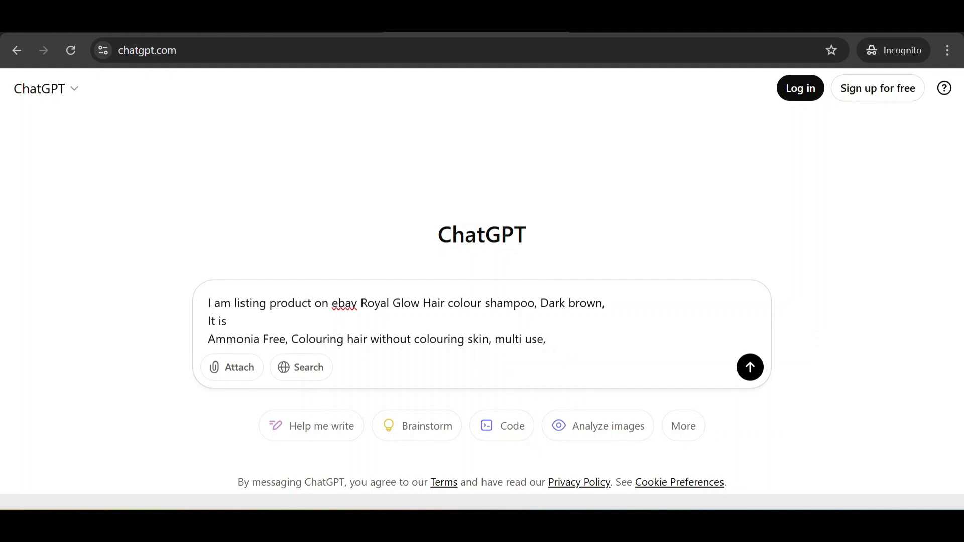
type("multi use, easy to use, 100% grey co")
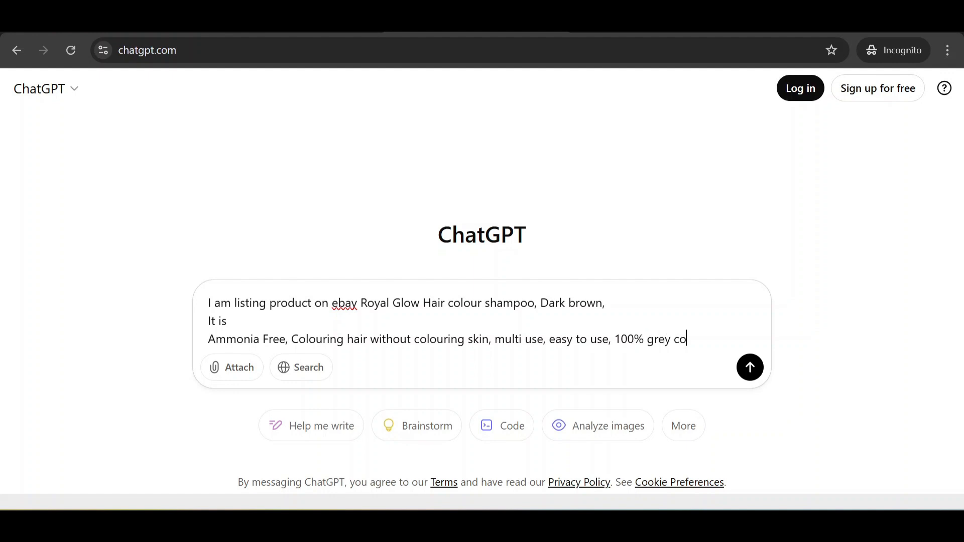
type("verage")
Step: After a blank line, begin an 'ebay keywords top search' section
key("shift+Return")
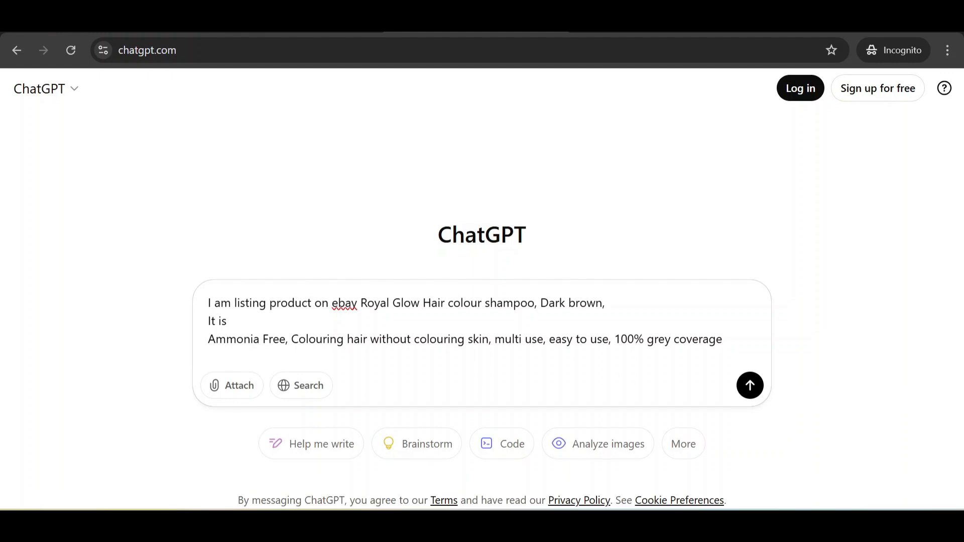
key("shift+Return")
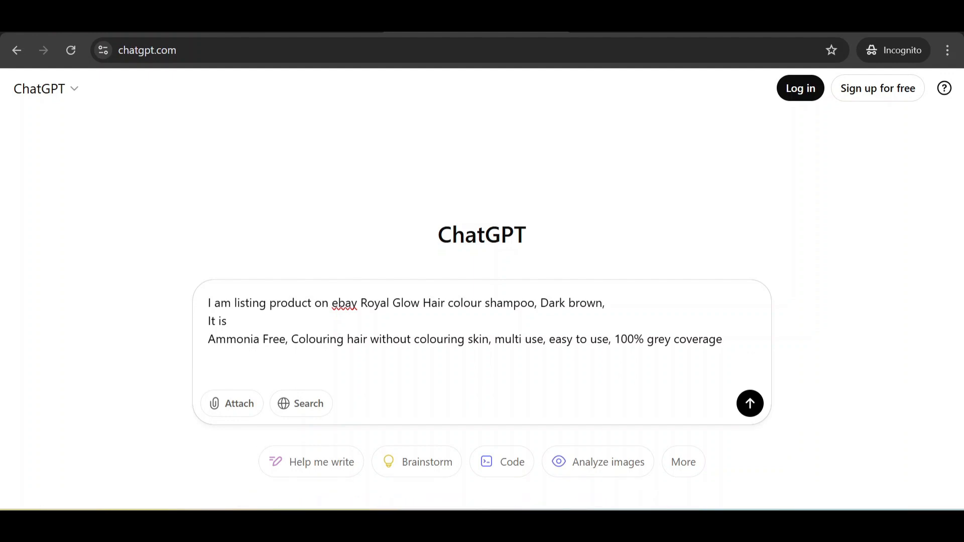
type("ebay keywords ")
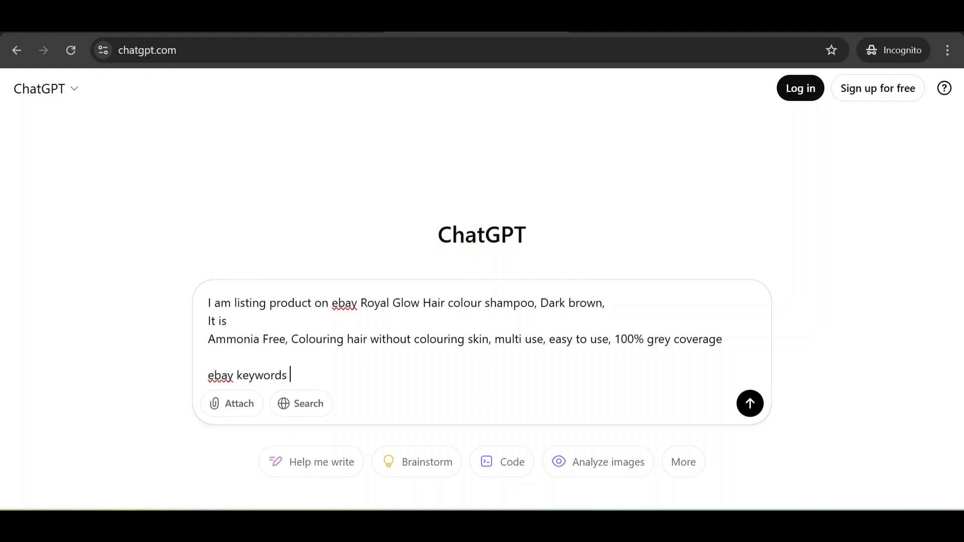
type("top search,")
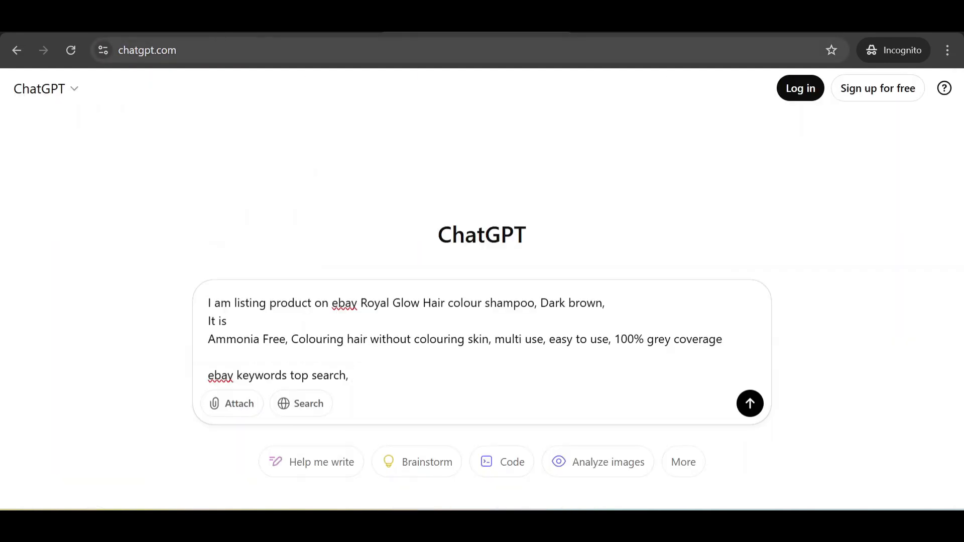
Step: List keywords: hair colour permanent, Hair colour shampoo, hair colourents, hair colour shampoo for men, hair colourign shampoo
key("Return")
type("hai")
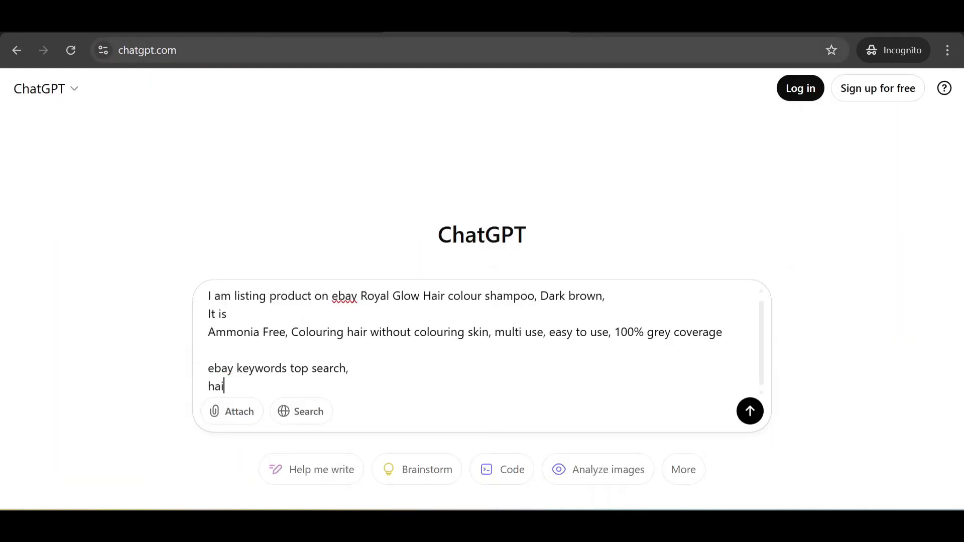
type("r colour permanent")
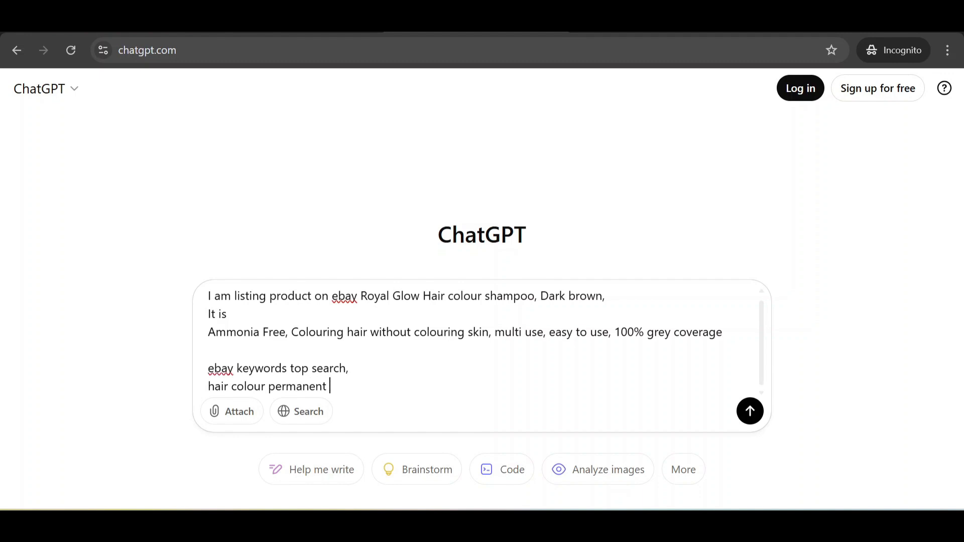
key("shift+Return")
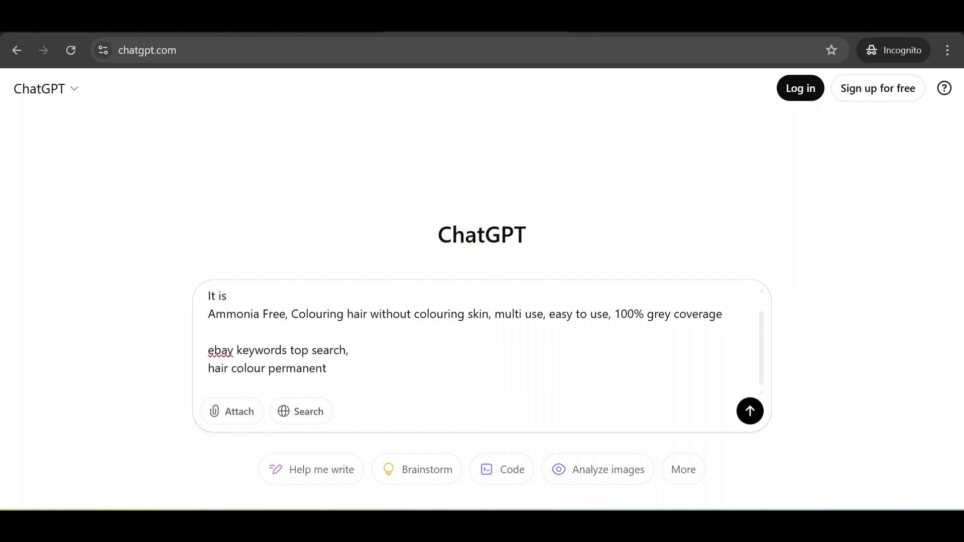
key("ctrl+shift+Tab")
key("ctrl+shift+Tab")
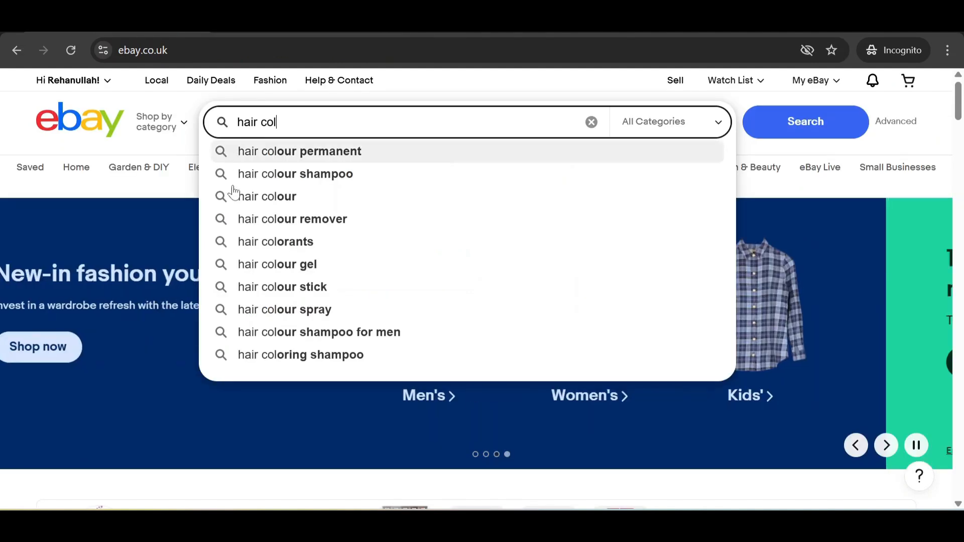
key("ctrl+Tab")
key("ctrl+Tab")
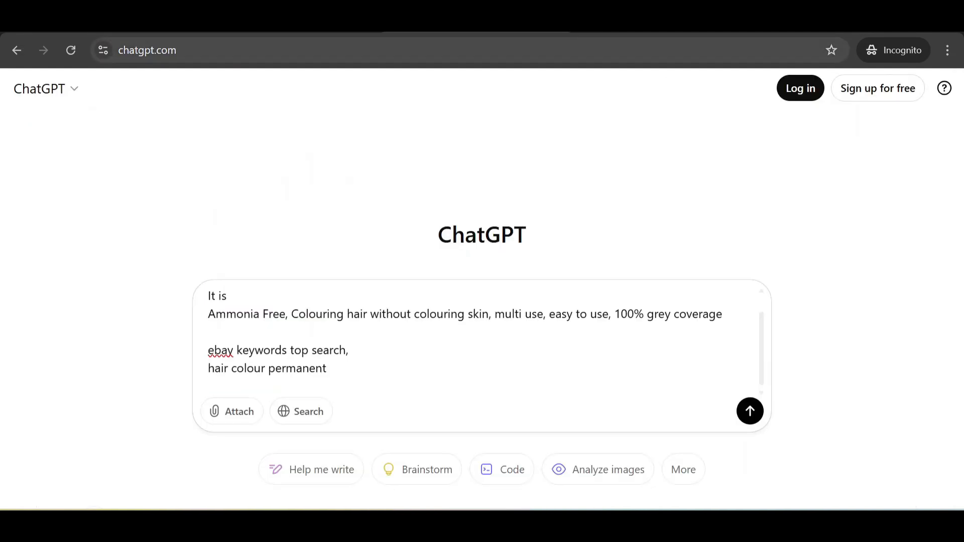
type("Hair colour shampoo")
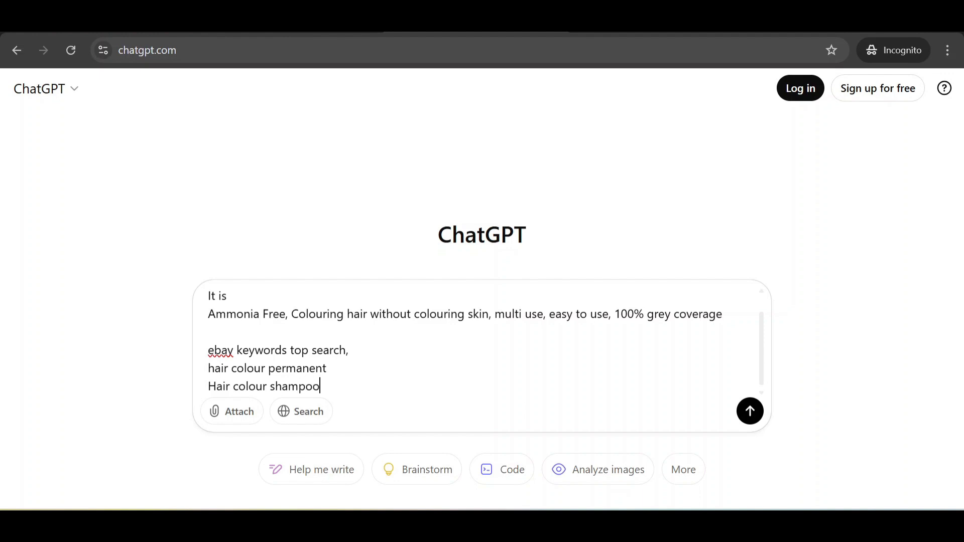
key("shift+Return")
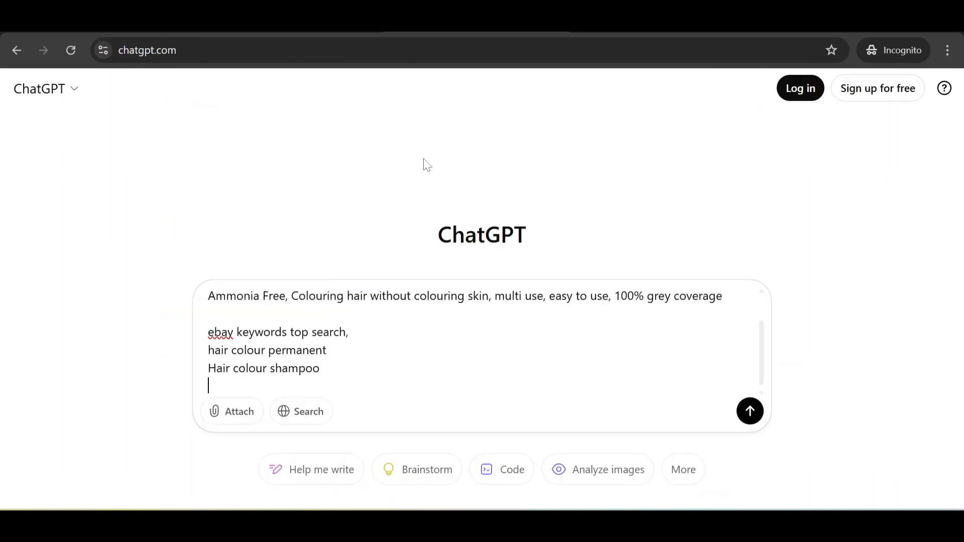
type("hair colourents")
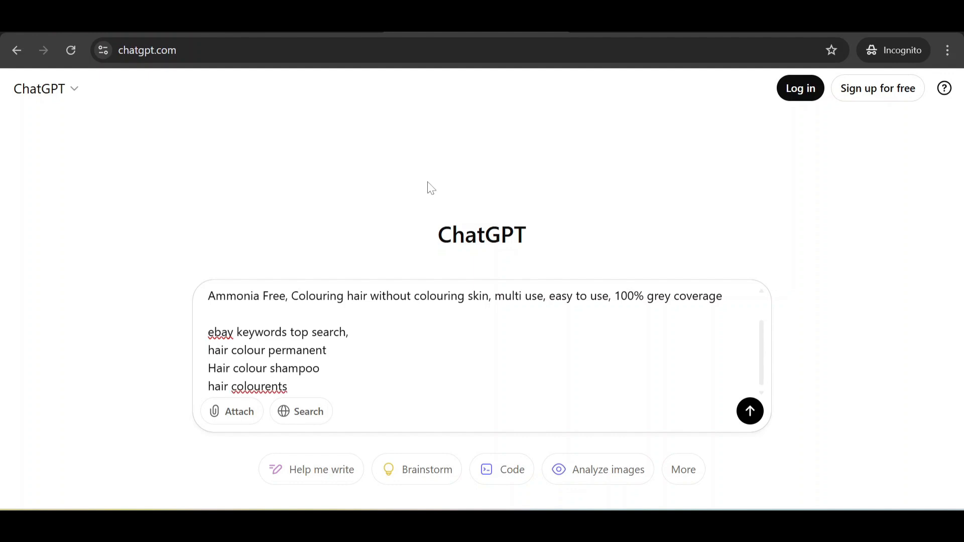
key("shift+Return")
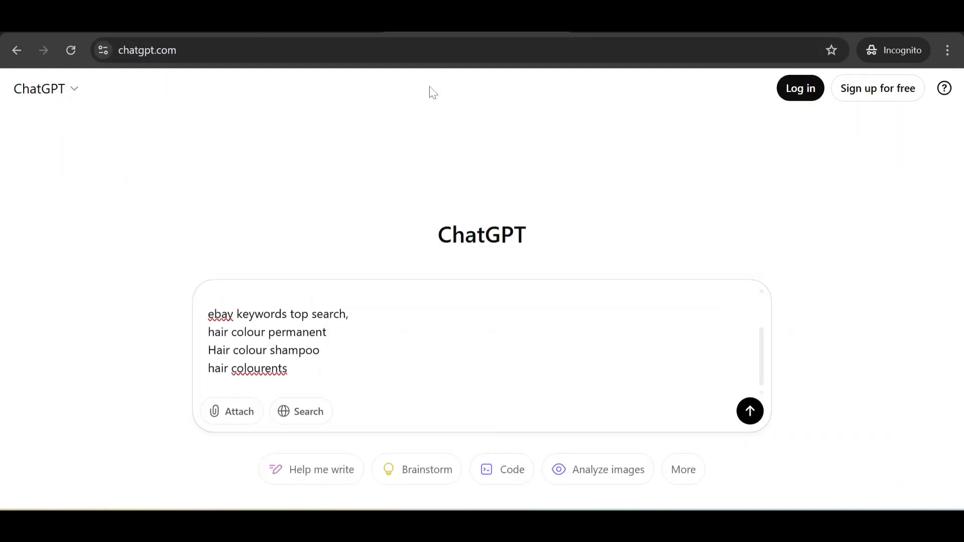
type("hair colour shampoo for ")
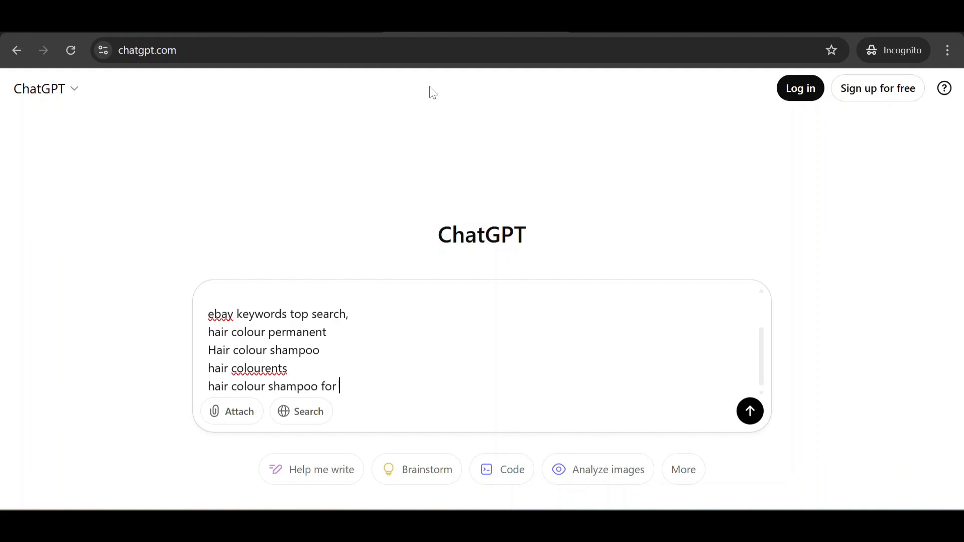
type("men")
key("shift+Return")
type("ha")
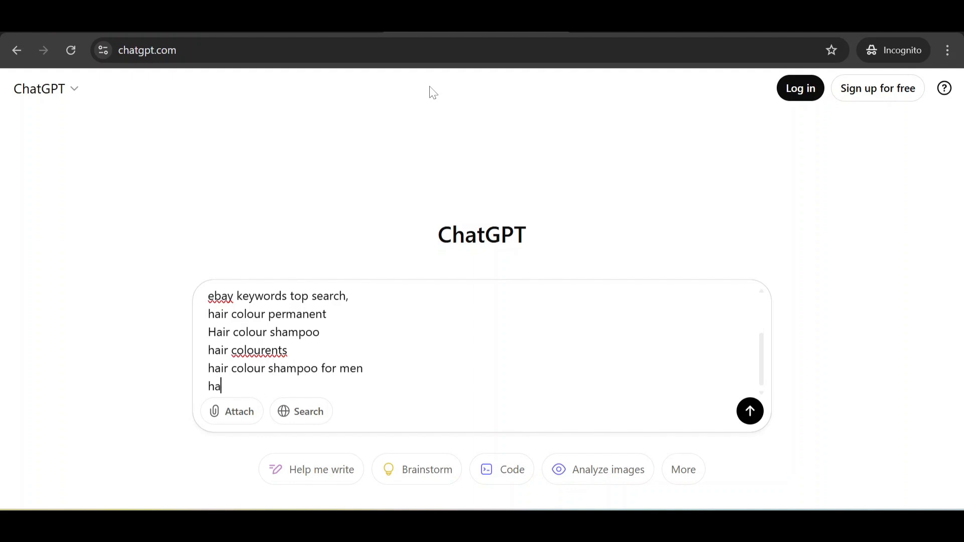
type("ir colourign shampoo")
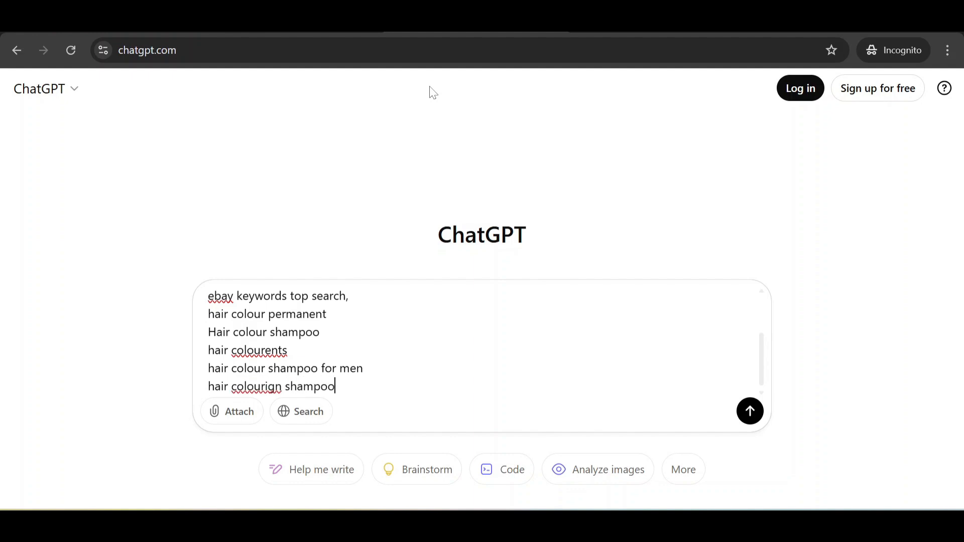
Step: Fix 'colourign' to 'colouring' and 'colourents' to 'colourants', then add a blank line
left_click(268, 387)
right_click(268, 387)
left_click(321, 109)
right_click(272, 350)
left_click(339, 38)
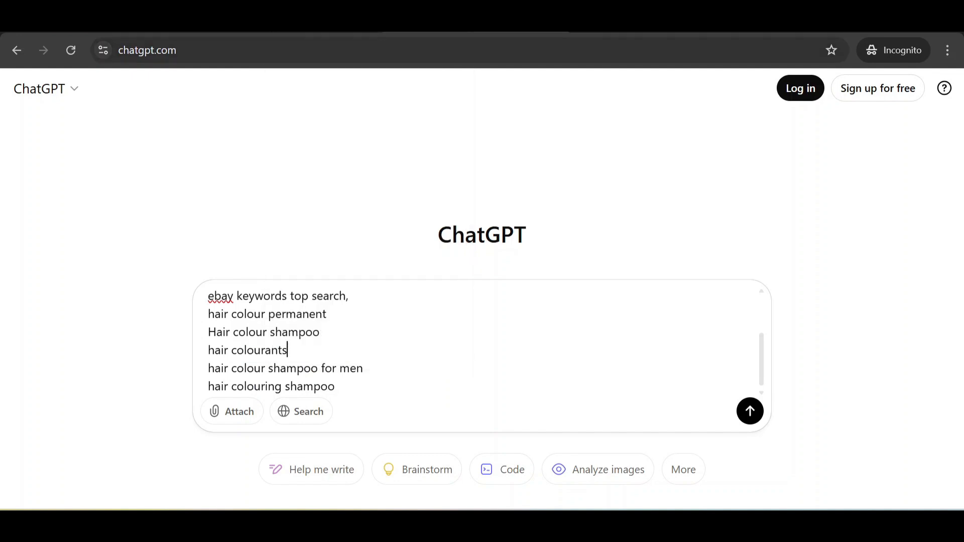
left_click(338, 386)
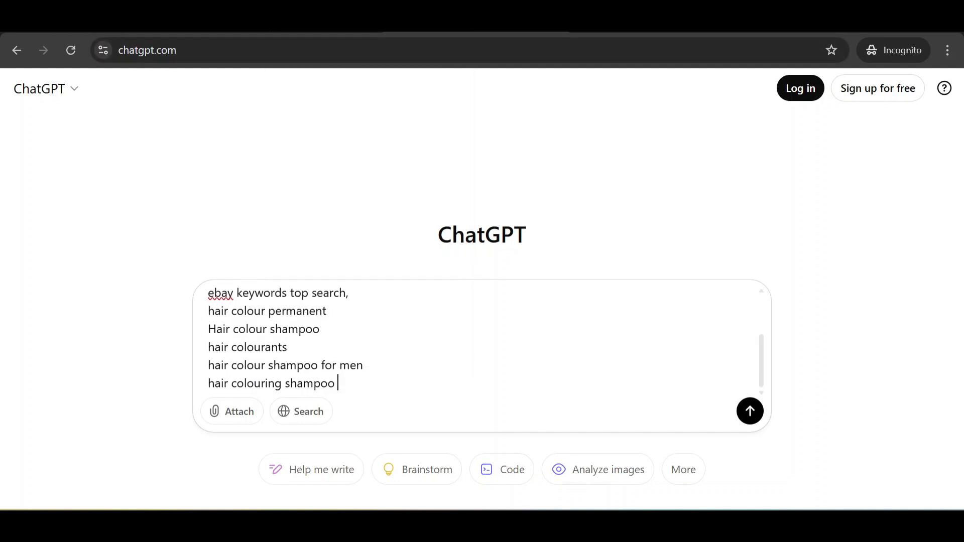
key("shift+Return")
key("shift+Return")
Step: Add the line 'write title and description for product, use these keywords, to rank fast' below the keywords
type("wri")
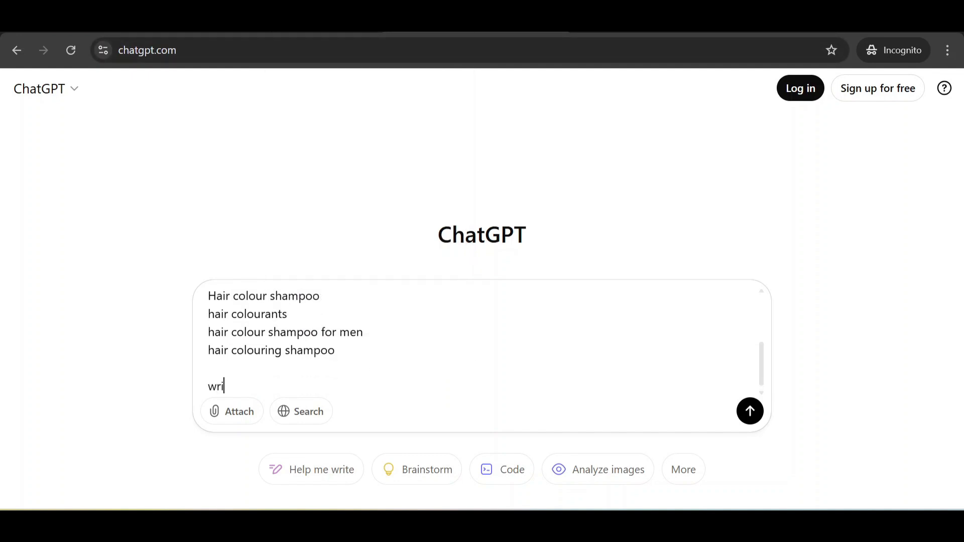
type("te title for product a")
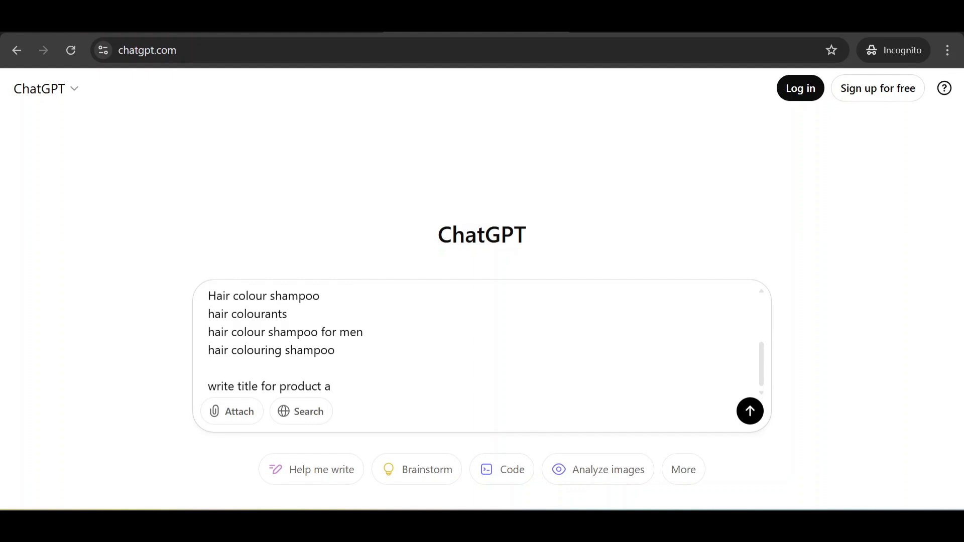
key("BackSpace")
left_click_drag(261, 387, 258, 387)
left_click(261, 386)
type("and descript")
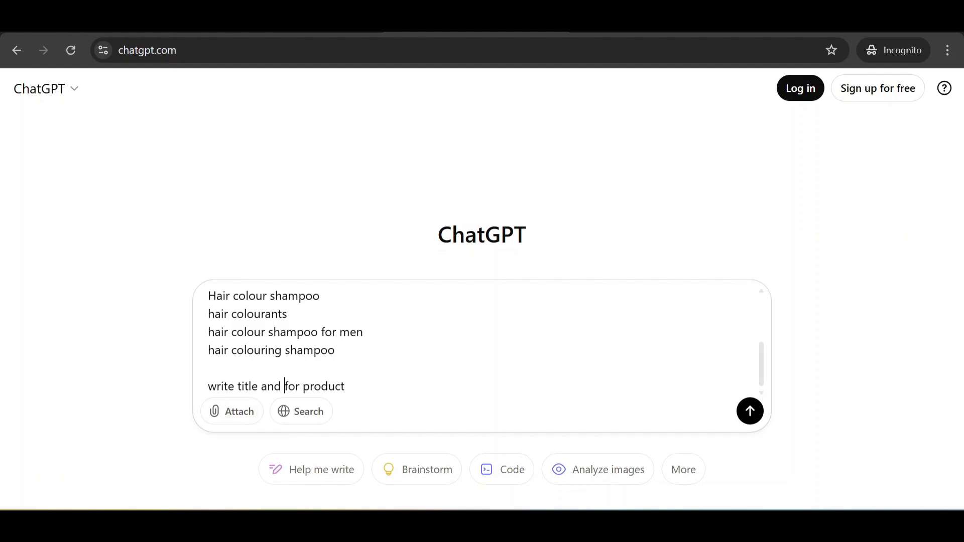
type("ion for product")
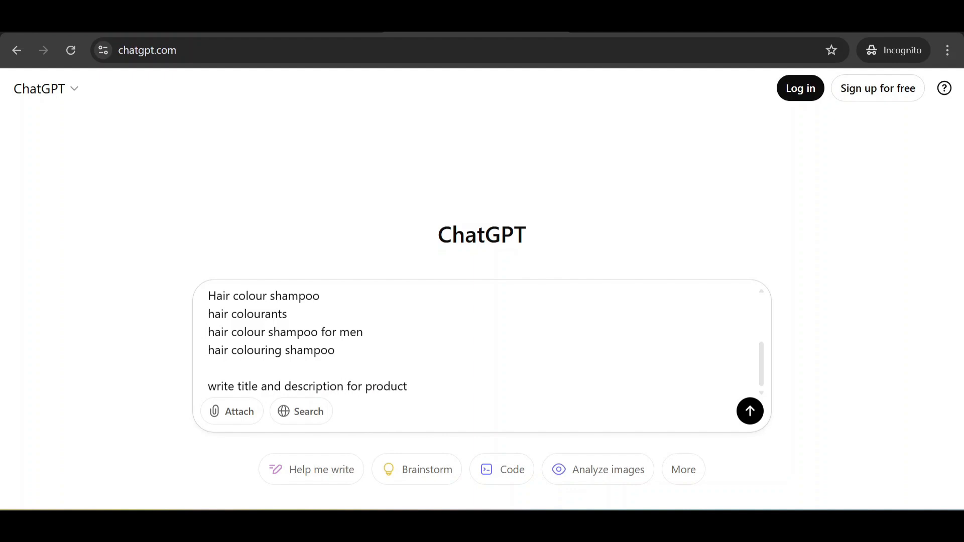
type(", use ke")
key("BackSpace")
key("BackSpace")
type("these keywords, ")
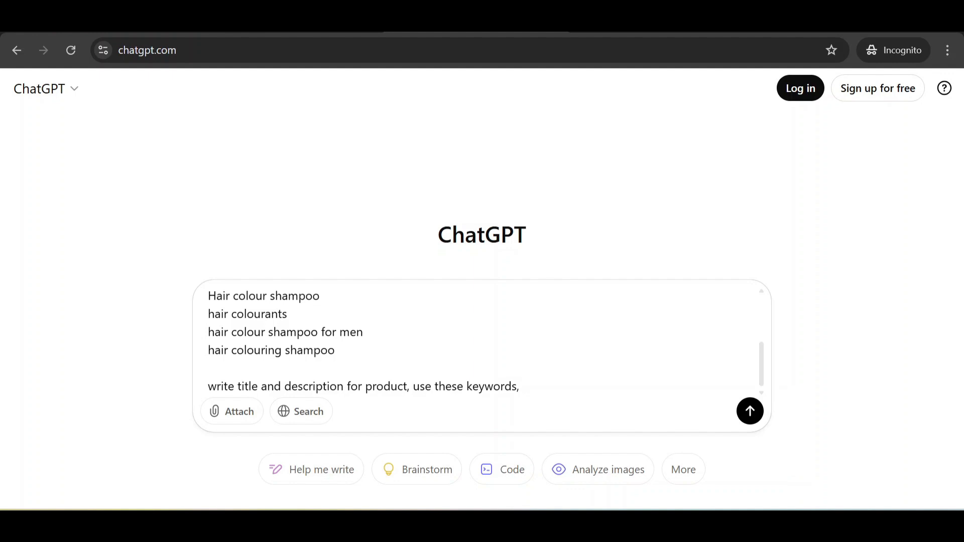
type("to rank fast")
Step: Send the prompt and select the whole eBay title ChatGPT suggests for the Dark Brown shampoo
key("Return")
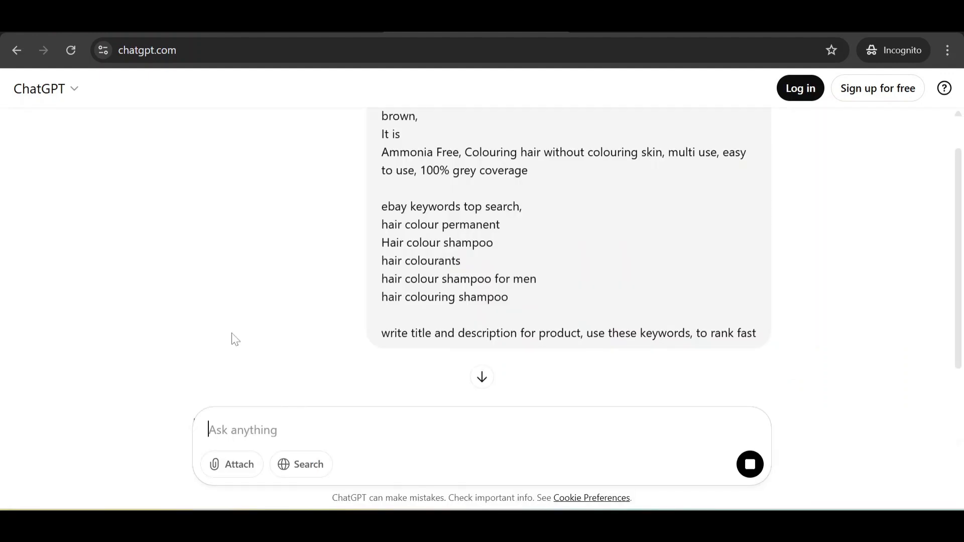
scroll(277, 288, "down", 5)
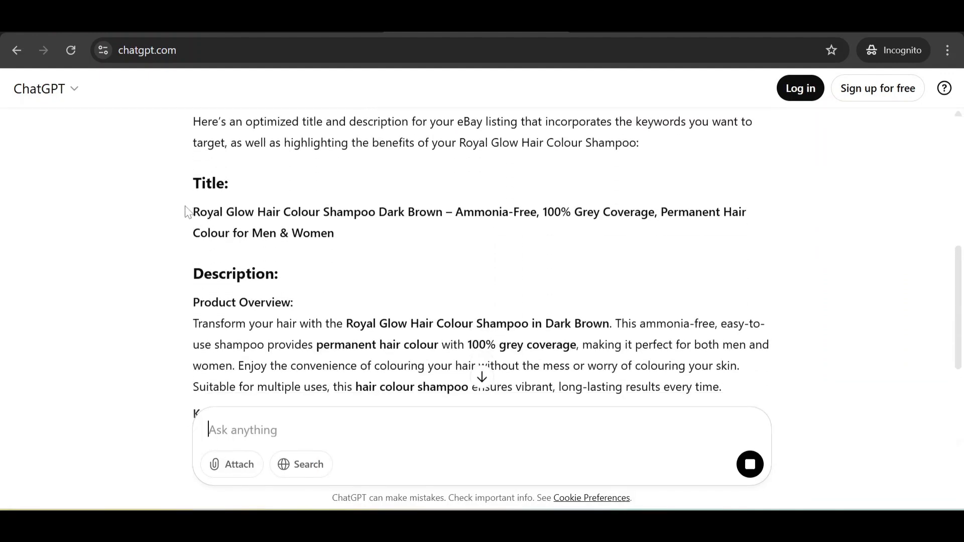
left_click_drag(193, 212, 340, 237)
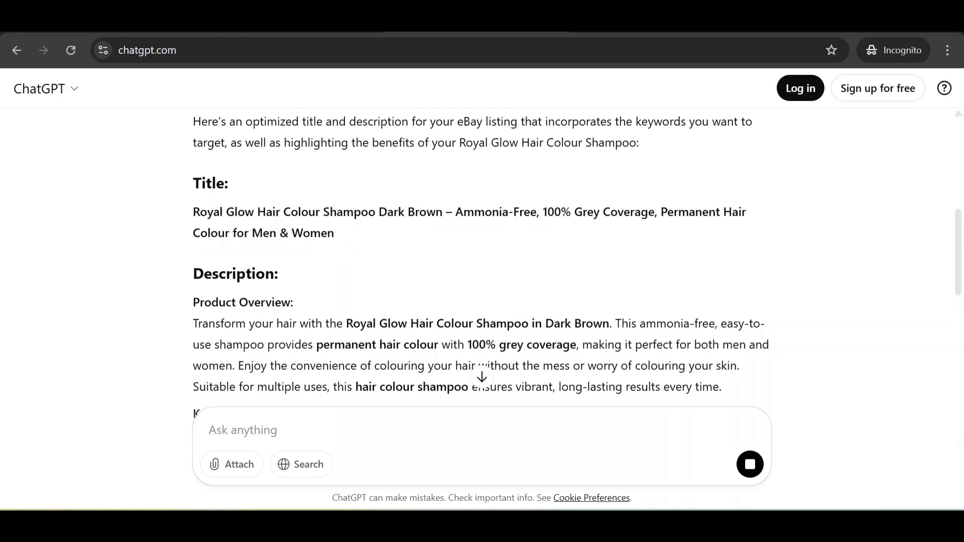
left_click_drag(258, 212, 375, 212)
left_click(373, 266)
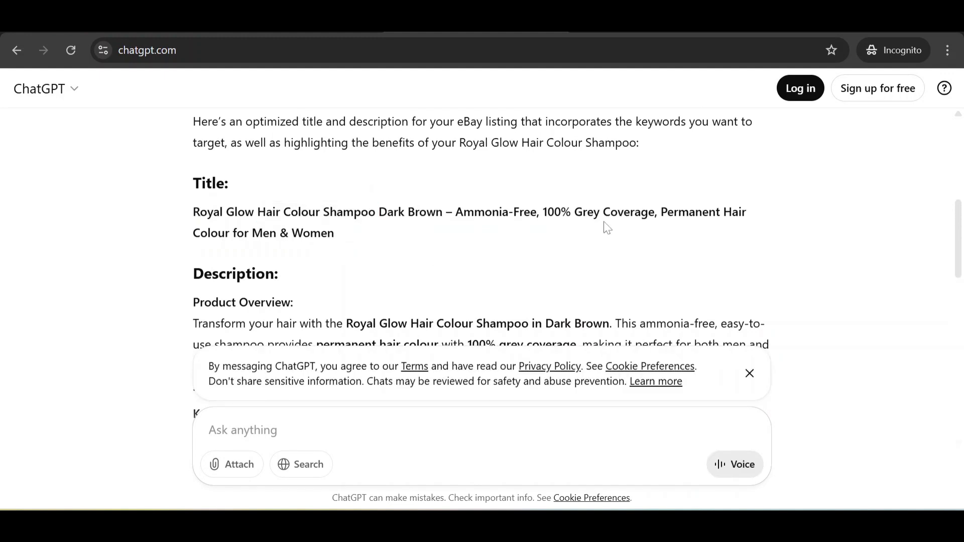
left_click_drag(575, 212, 279, 233)
left_click_drag(365, 244, 193, 209)
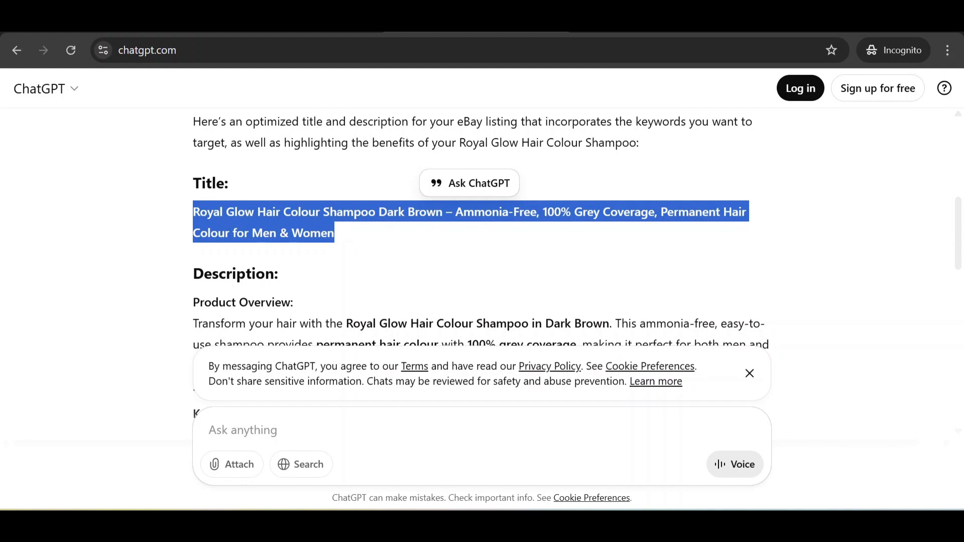
key("alt+Tab")
Step: Replace the eBay Title with the pasted ChatGPT title and delete the leftover 'Pe' fragment
left_click(294, 277)
key("ctrl+a")
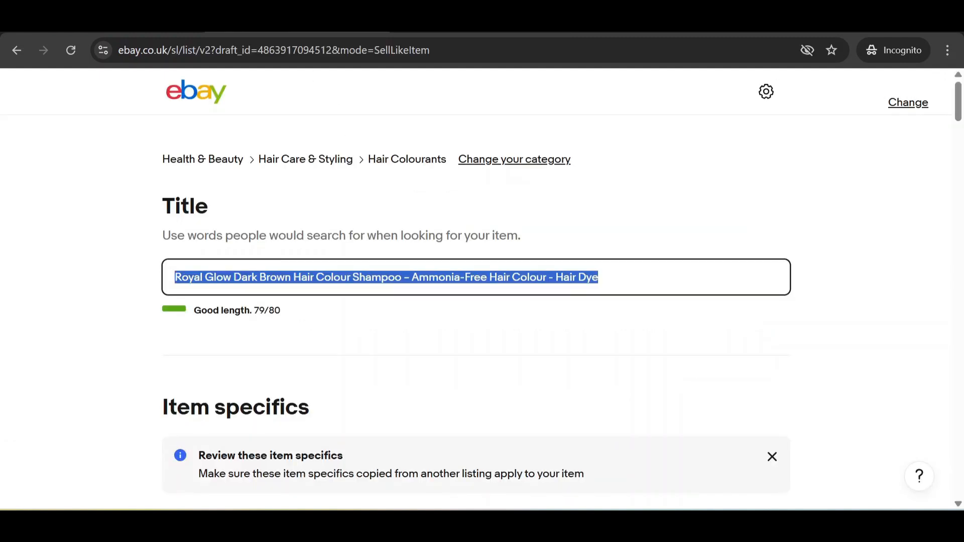
type("Royal Glow Hair Colour Shampoo Dark Brown – Ammonia-Free, 100% Grey Coverage, Pe")
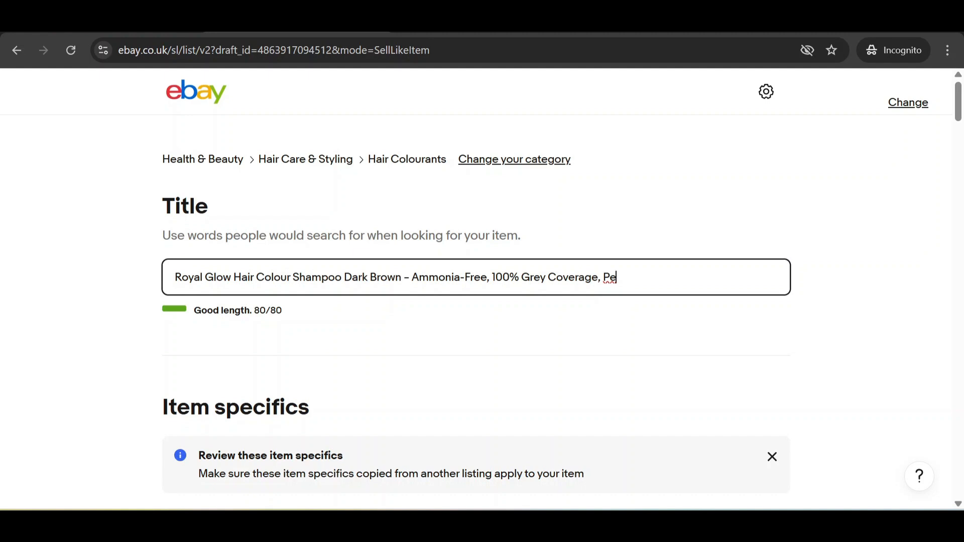
key("ctrl+shift+Left")
key("BackSpace")
key("BackSpace")
key("BackSpace")
left_click(424, 31)
Step: Ask ChatGPT to rewrite the title with the message 'do not exceed limite'
scroll(418, 150, "down", 1)
left_click(208, 430)
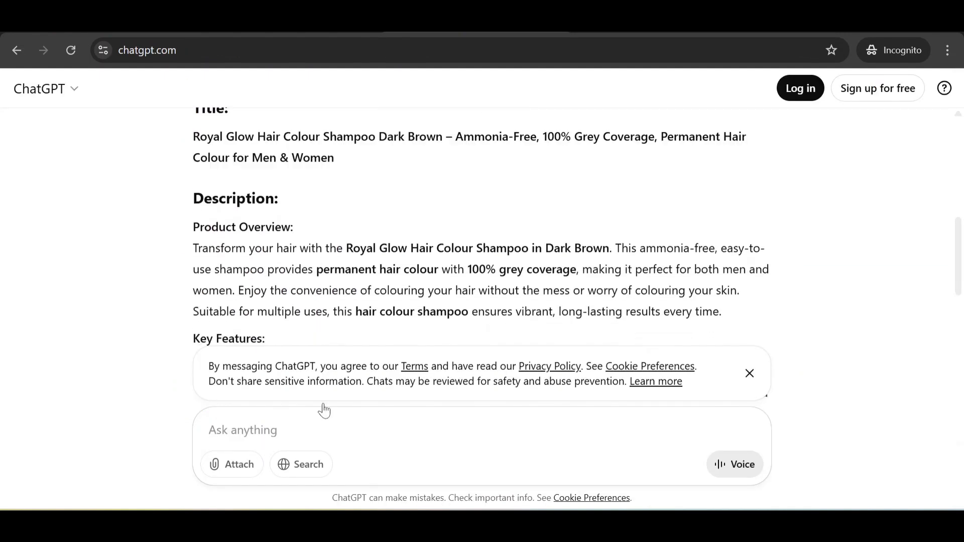
type("this title is big writ")
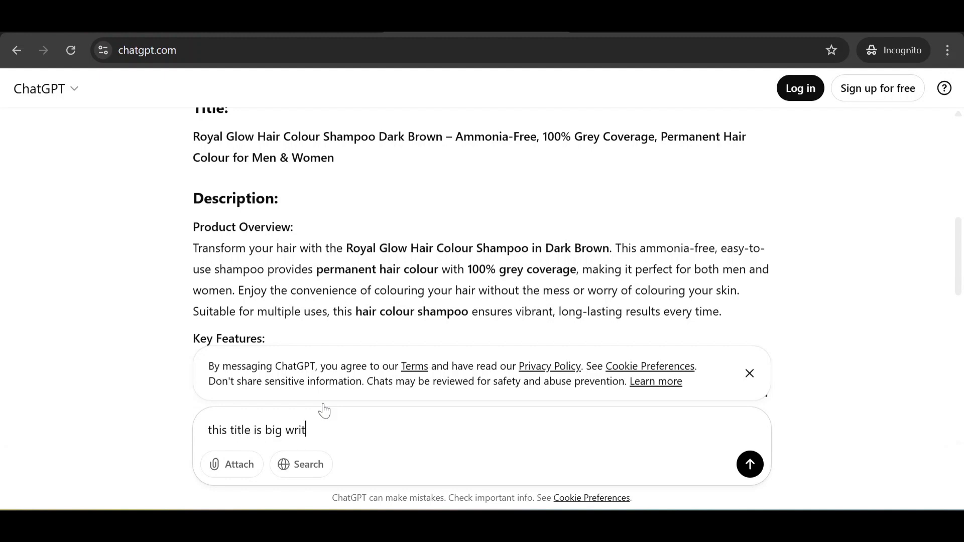
key("BackSpace")
type("do not exceed")
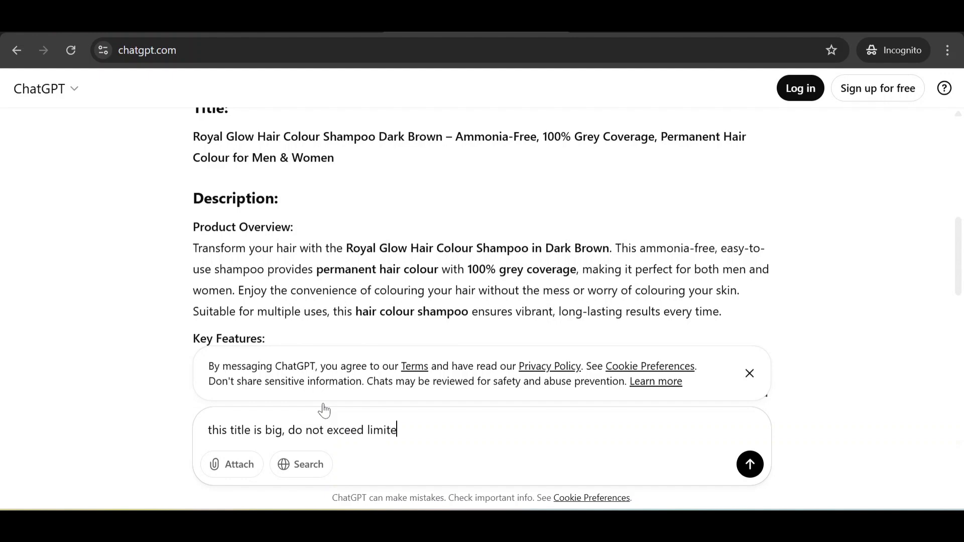
type(" limite")
key("Return")
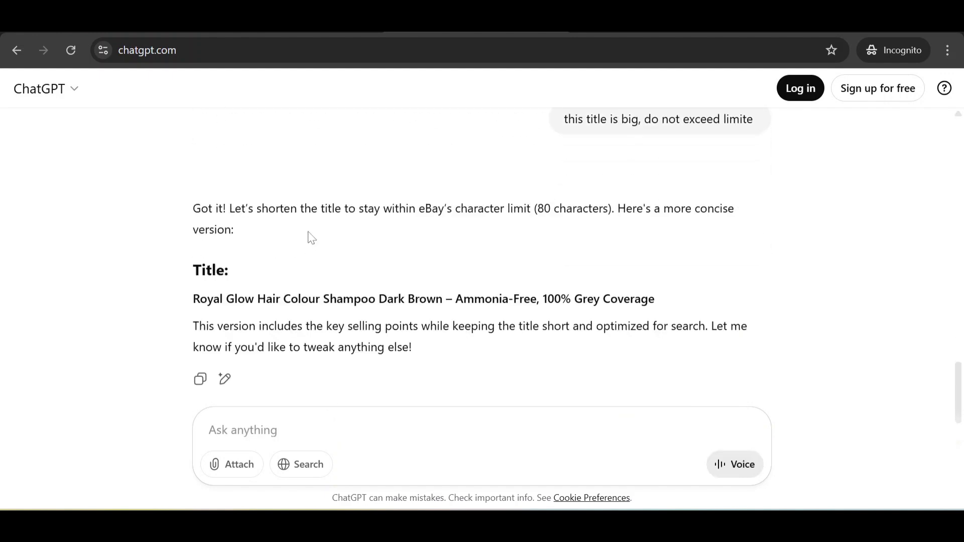
Step: Copy the shortened title and paste it over the eBay Title, now 76/80 characters
scroll(310, 237, "down", 1)
left_click_drag(188, 242, 669, 236)
key("ctrl+c")
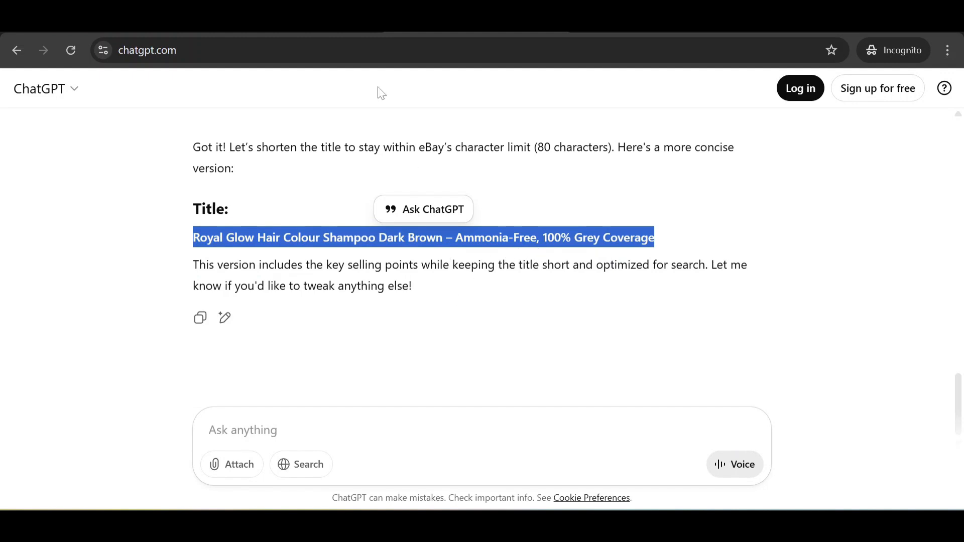
left_click(371, 21)
left_click(370, 278)
key("ctrl+a")
key("ctrl+v")
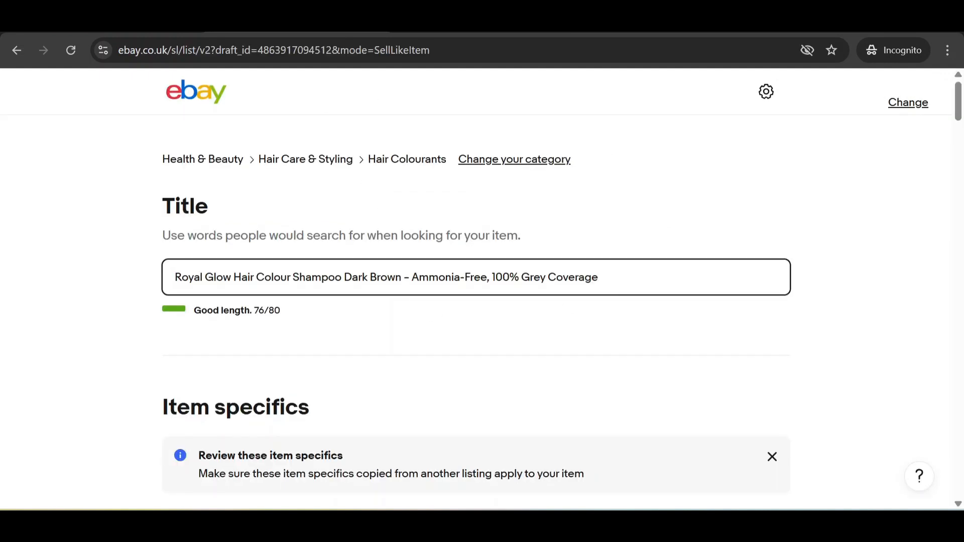
Step: Keep the Condition as New and set the Type to Semi-Permanent Hair Dye
left_click(648, 332)
scroll(261, 221, "down", 8)
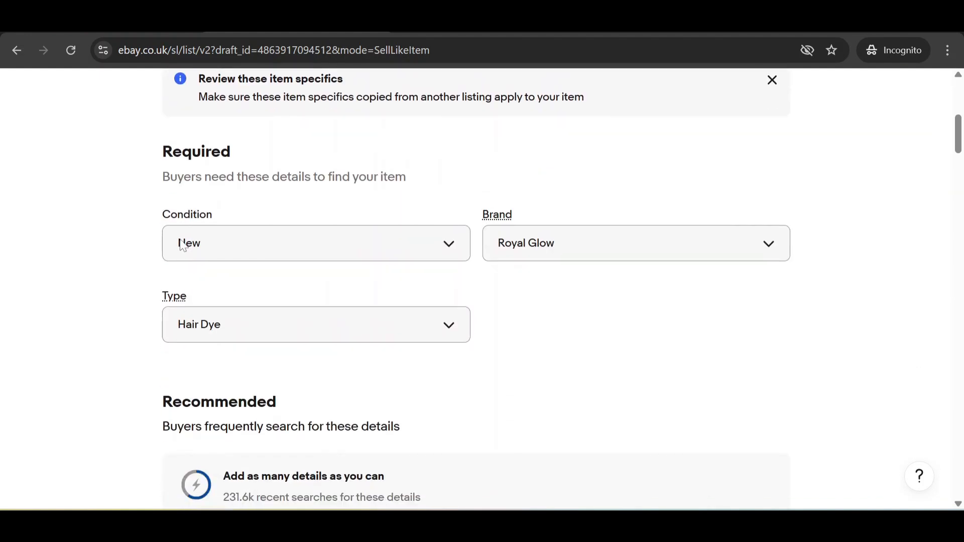
left_click(183, 245)
left_click(648, 302)
scroll(236, 230, "down", 2)
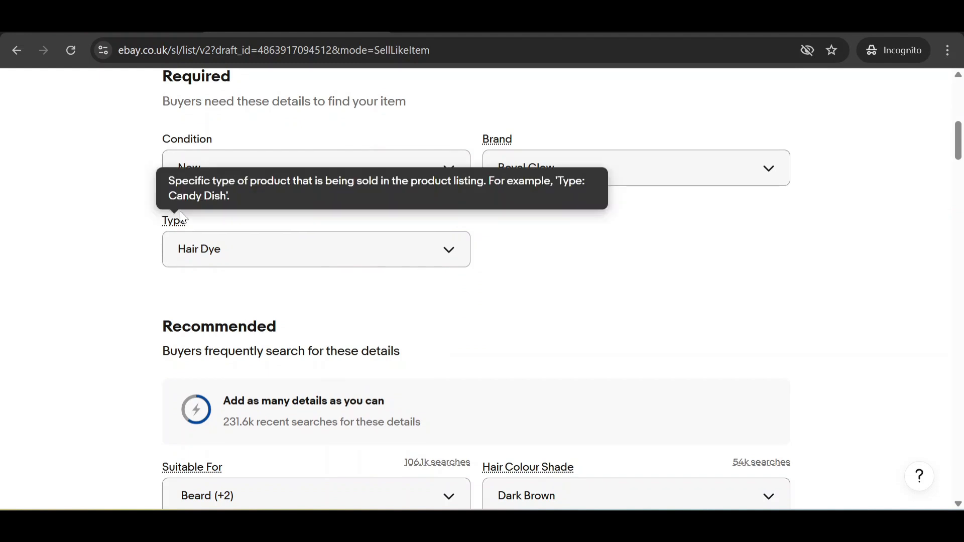
left_click(303, 260)
scroll(319, 329, "down", 5)
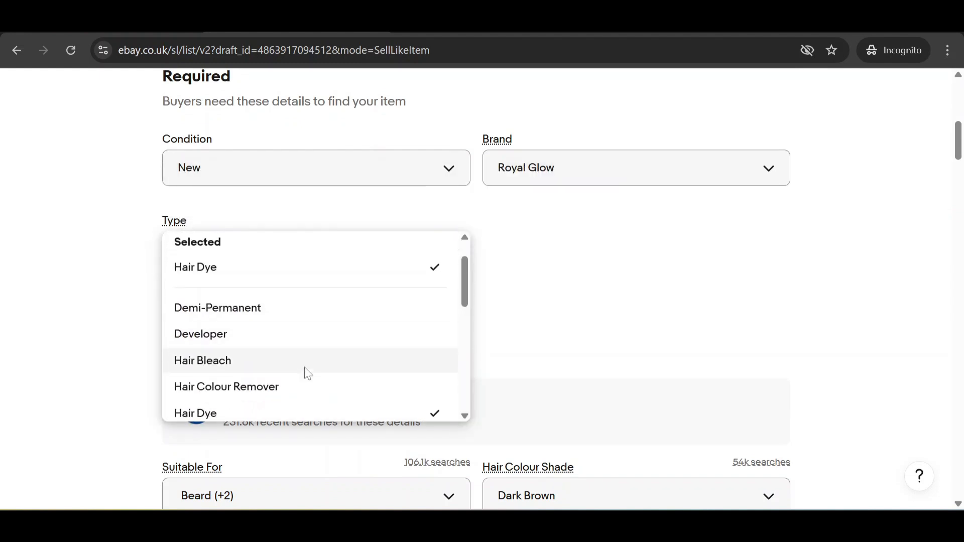
scroll(328, 343, "down", 4)
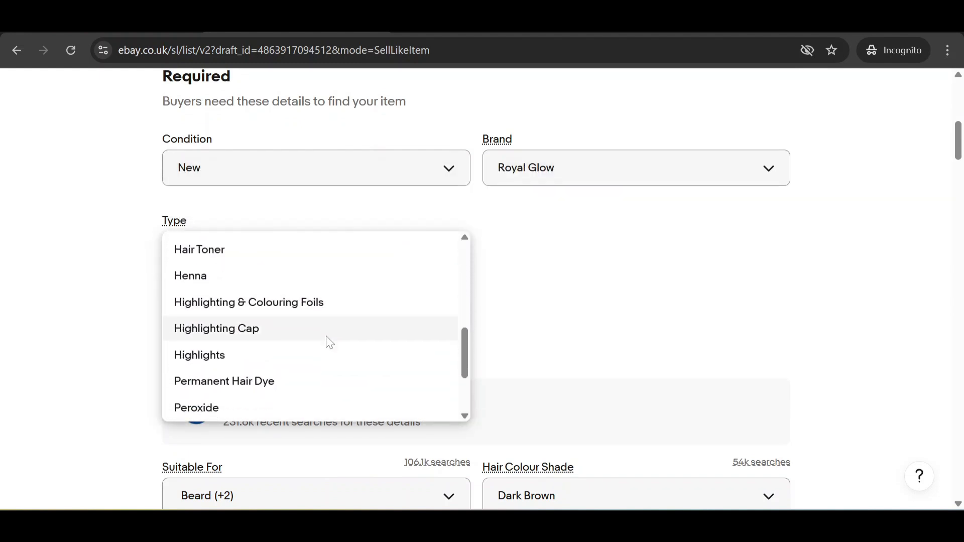
left_click(338, 358)
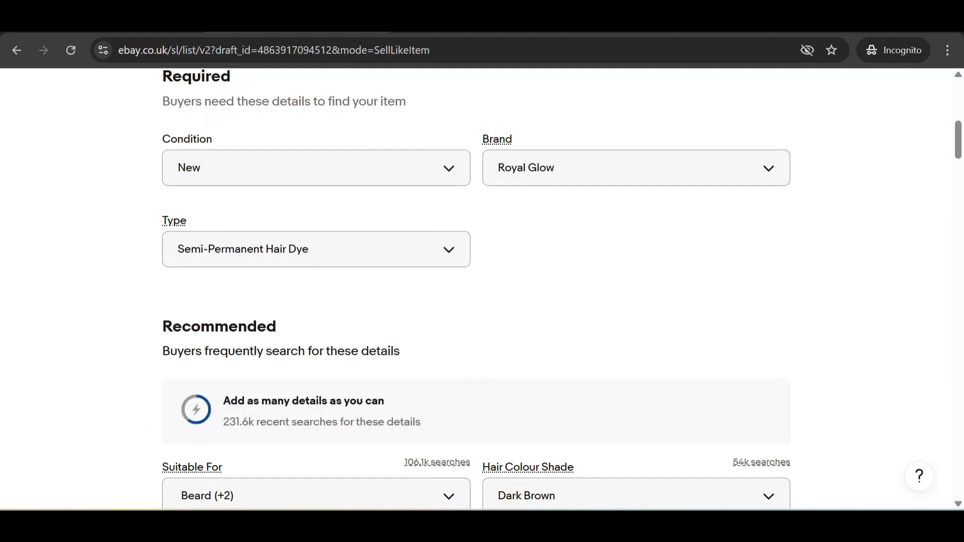
Step: Leave Suitable For unchanged and add 'Royal Glow Colours' as a custom Product Line
scroll(625, 308, "down", 4)
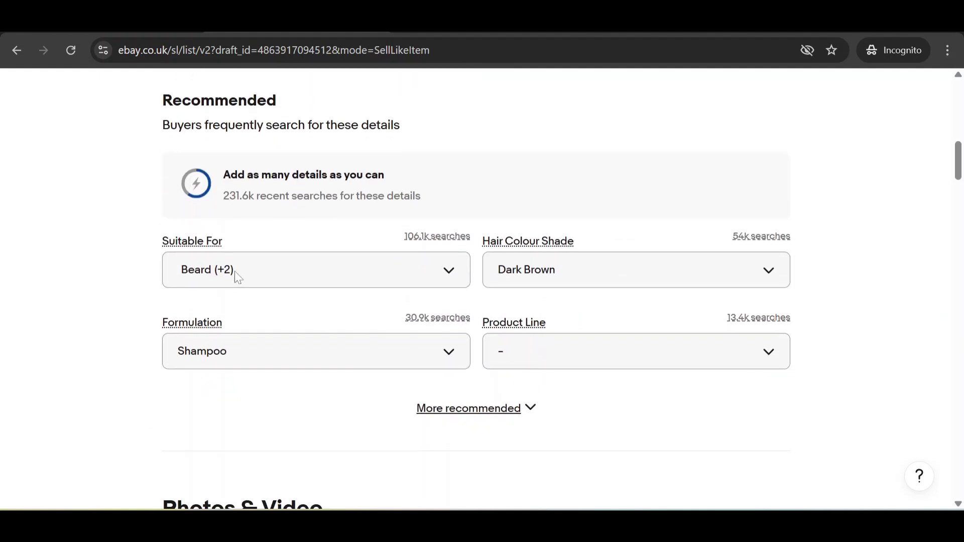
left_click(232, 273)
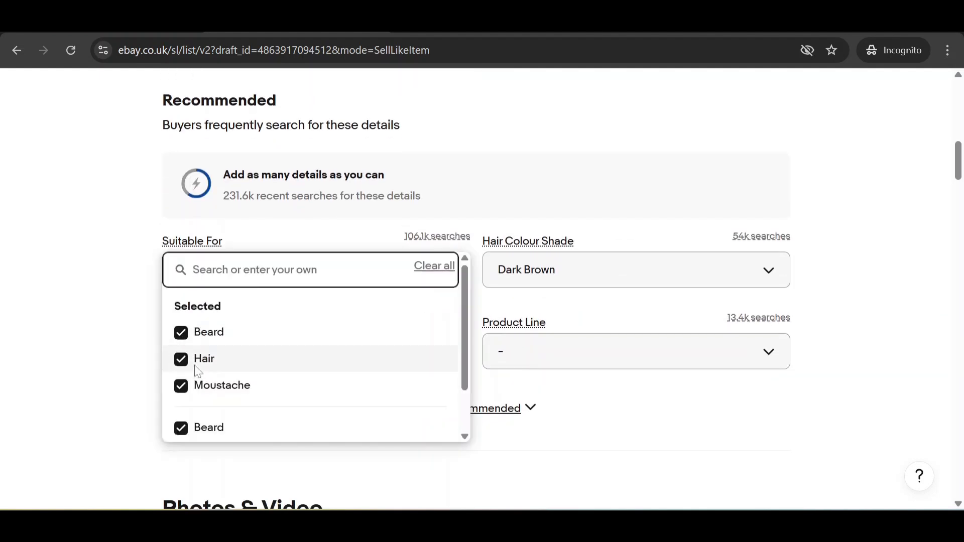
scroll(194, 378, "down", 5)
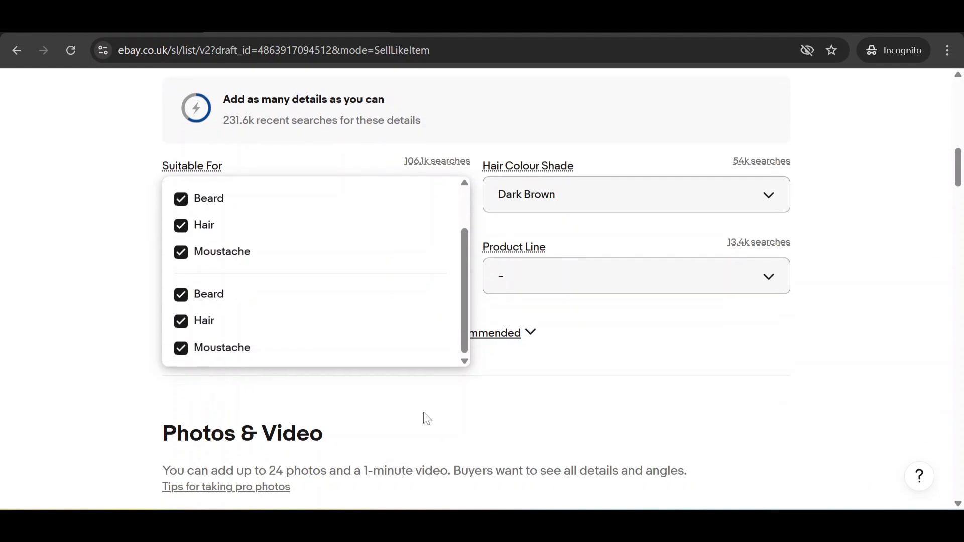
left_click(655, 368)
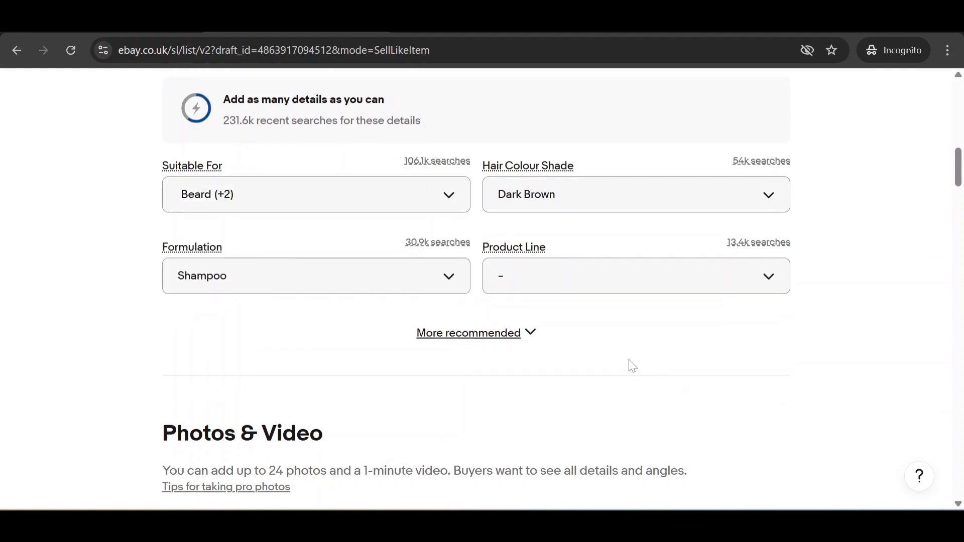
left_click(505, 334)
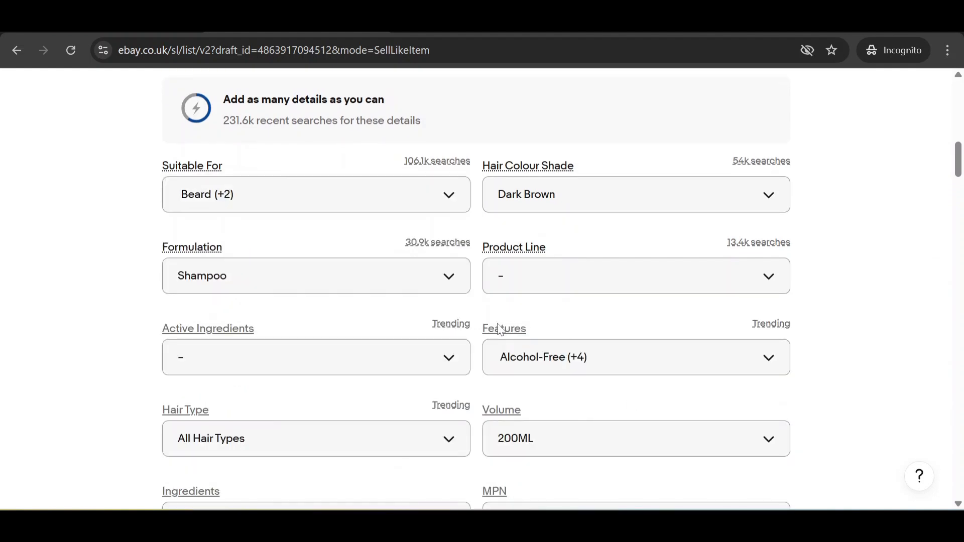
left_click(564, 275)
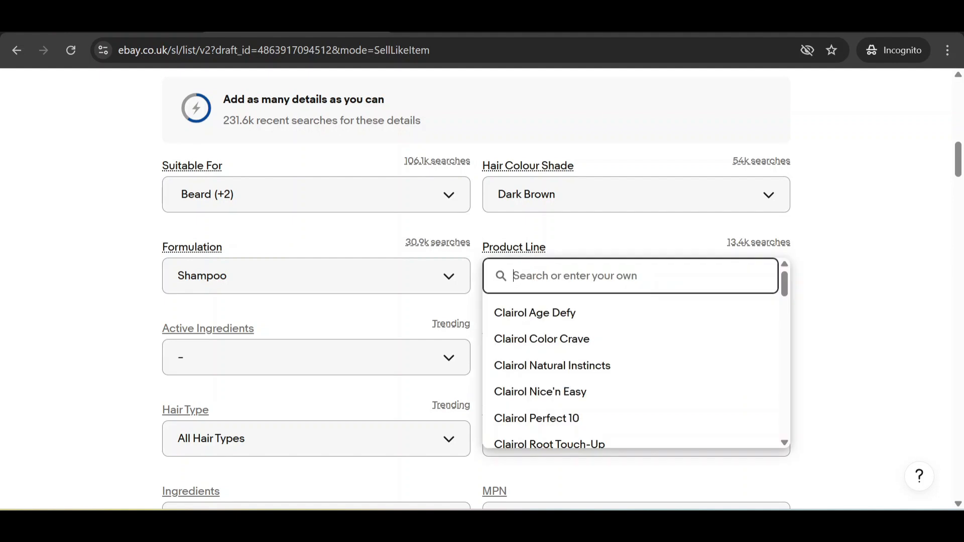
type("Roya")
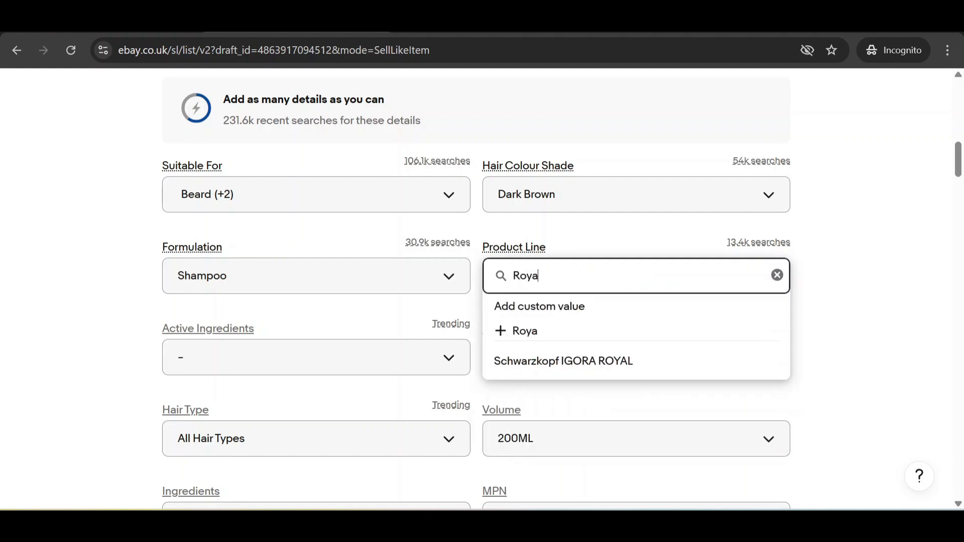
type("l Glow")
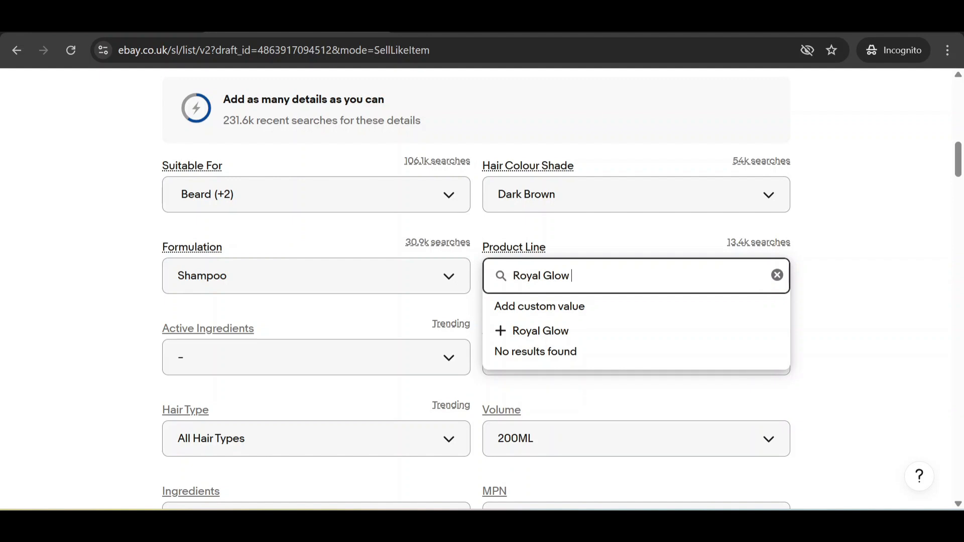
type("C")
type("Colours")
left_click(570, 324)
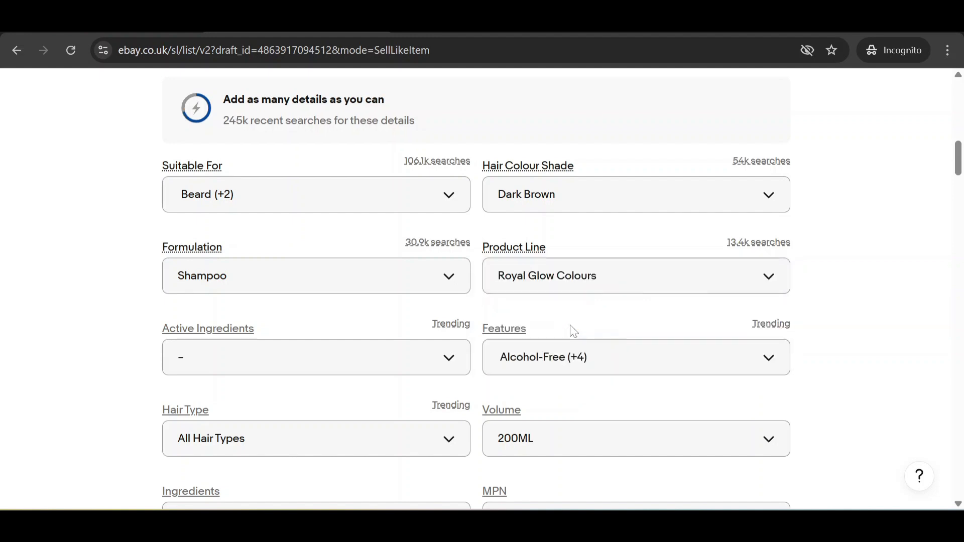
Step: Leave Active Ingredients and Features unchanged and scroll down to Photos & Video
scroll(379, 322, "down", 2)
left_click(377, 297)
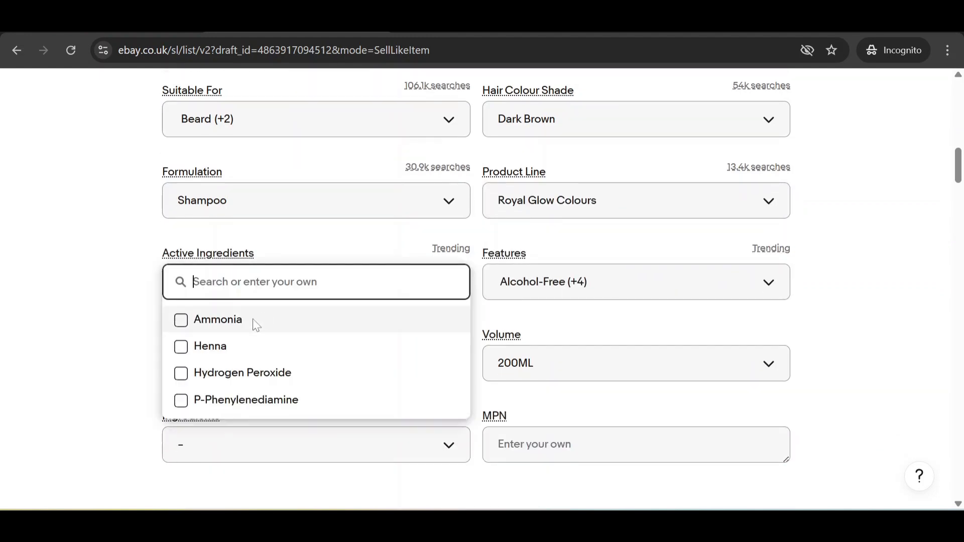
left_click(129, 299)
left_click(662, 299)
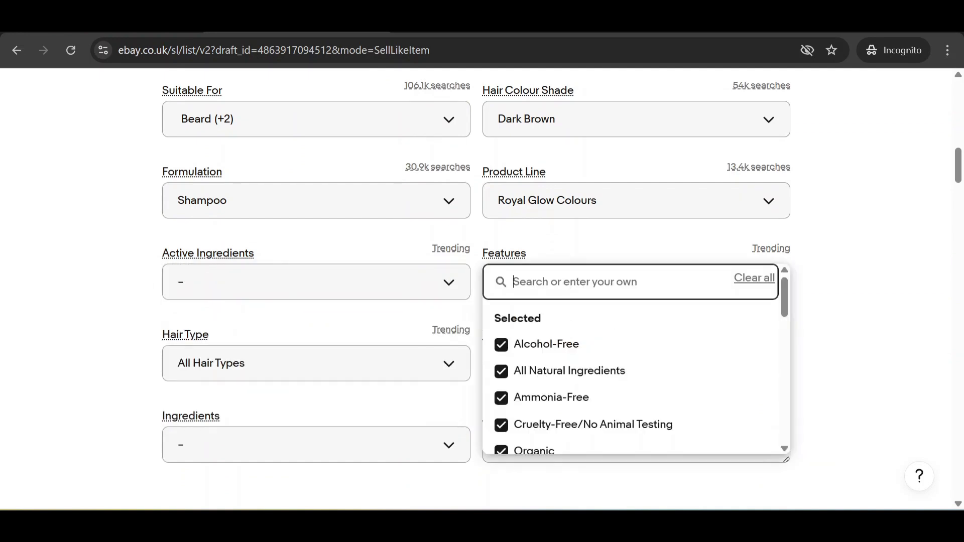
scroll(602, 394, "down", 2)
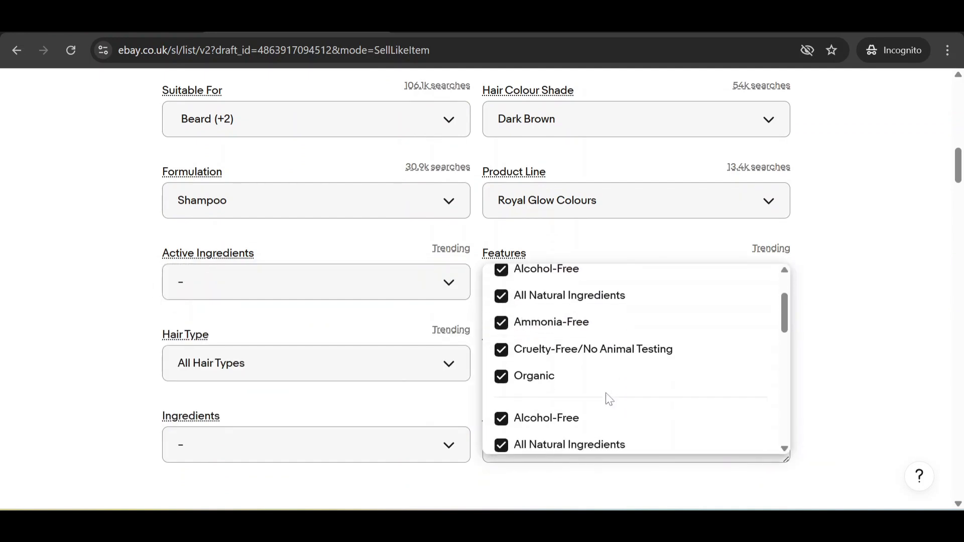
scroll(583, 394, "down", 2)
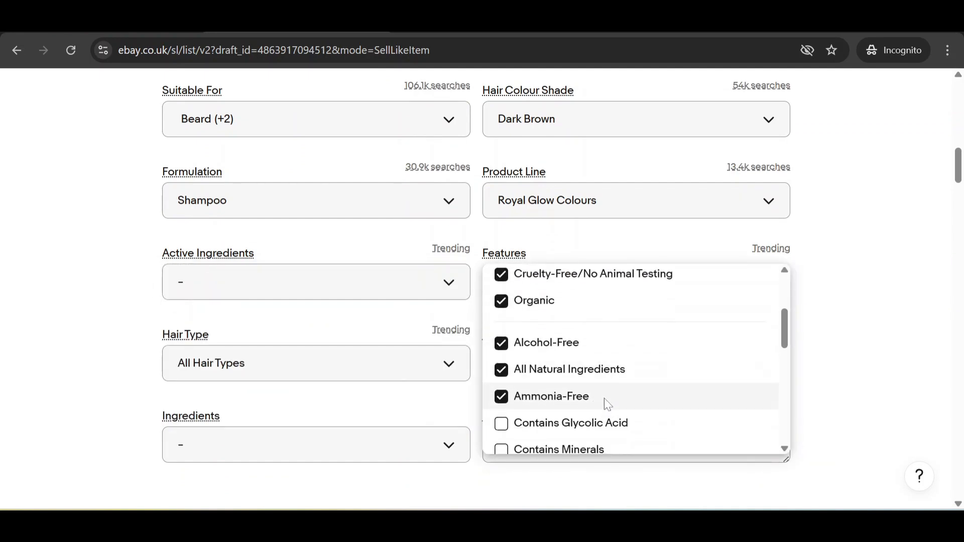
left_click(883, 332)
scroll(352, 381, "down", 1)
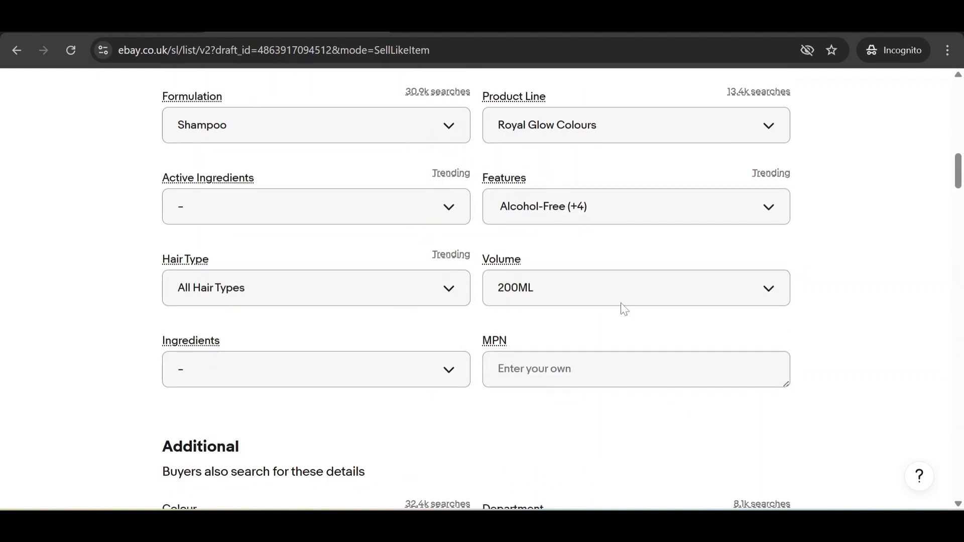
scroll(372, 352, "down", 1)
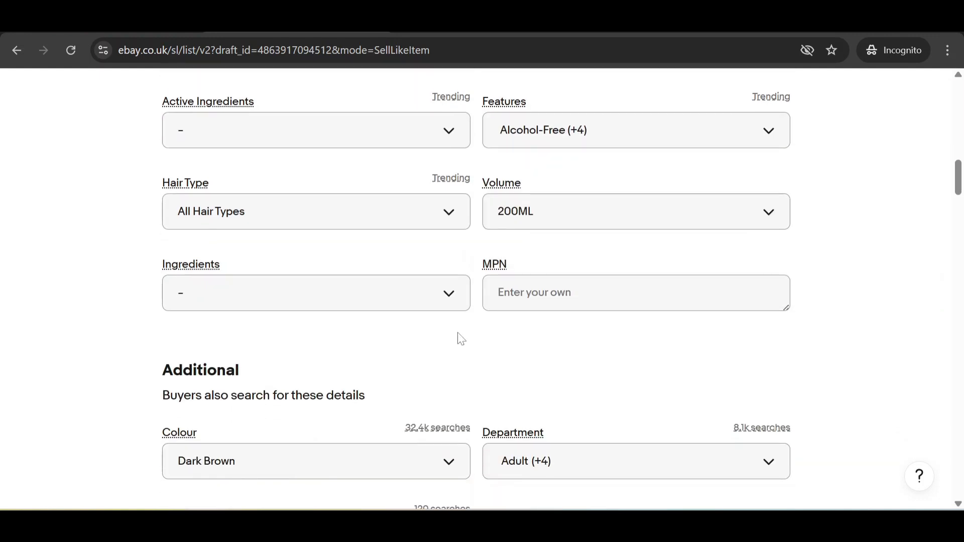
scroll(461, 339, "down", 3)
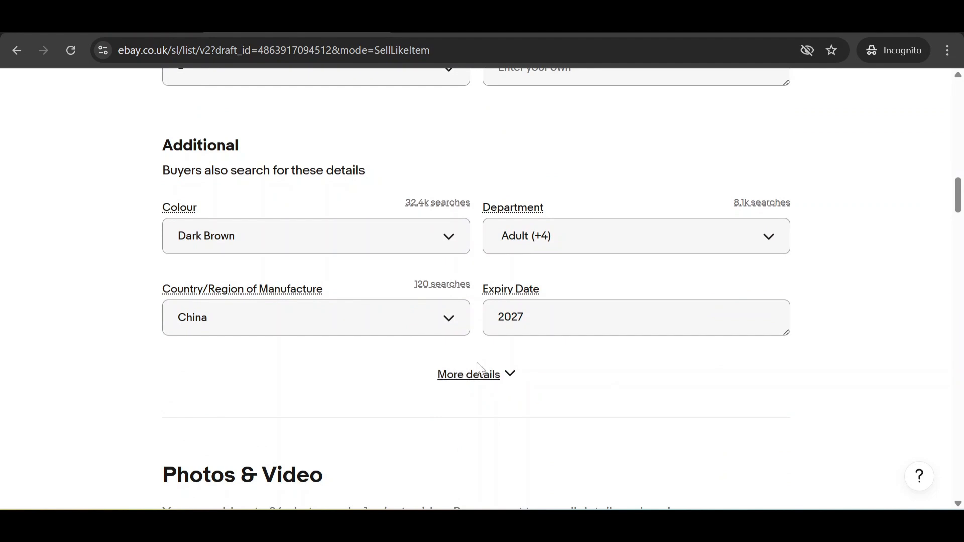
scroll(407, 375, "down", 5)
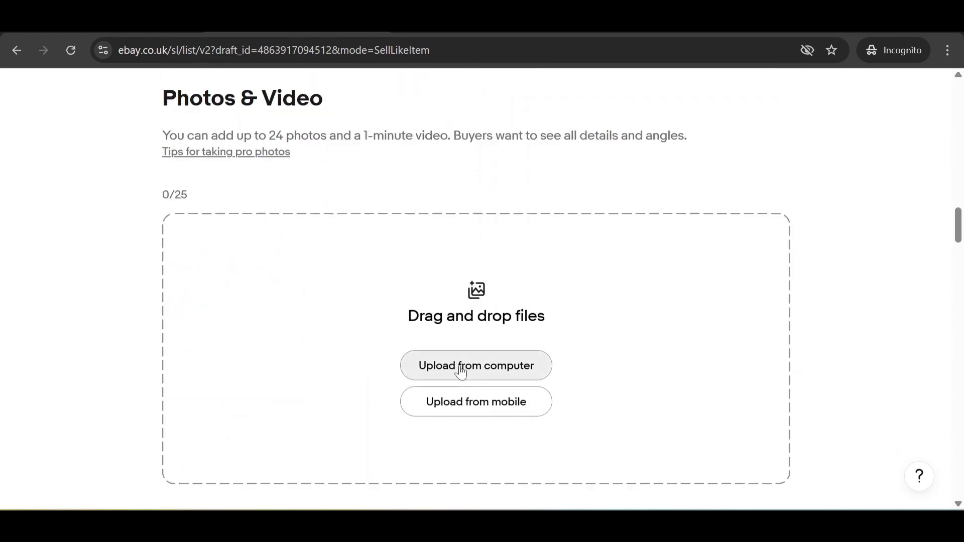
Step: Upload the photos dark brown 1, 2, 3, 5 and 7 from the dark brown folder
left_click(459, 370)
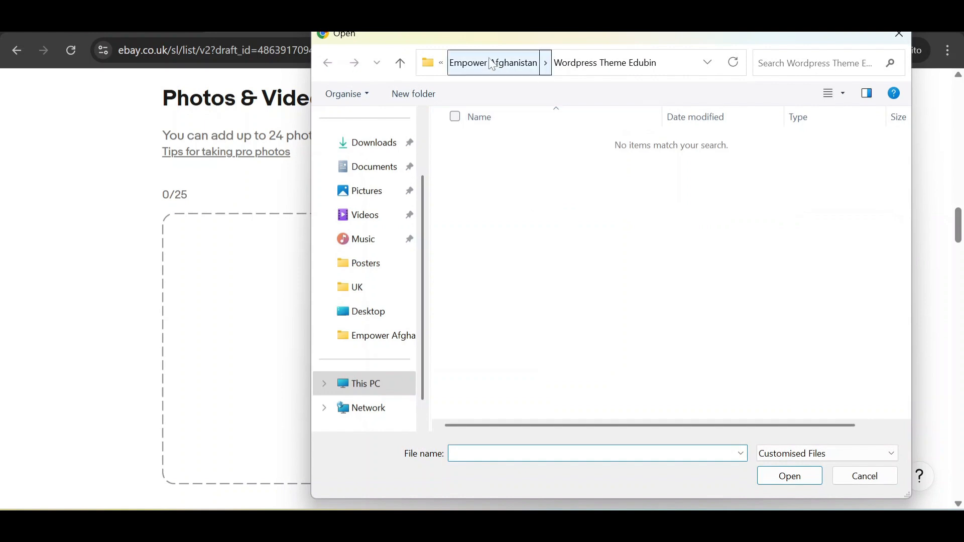
double_click(522, 168)
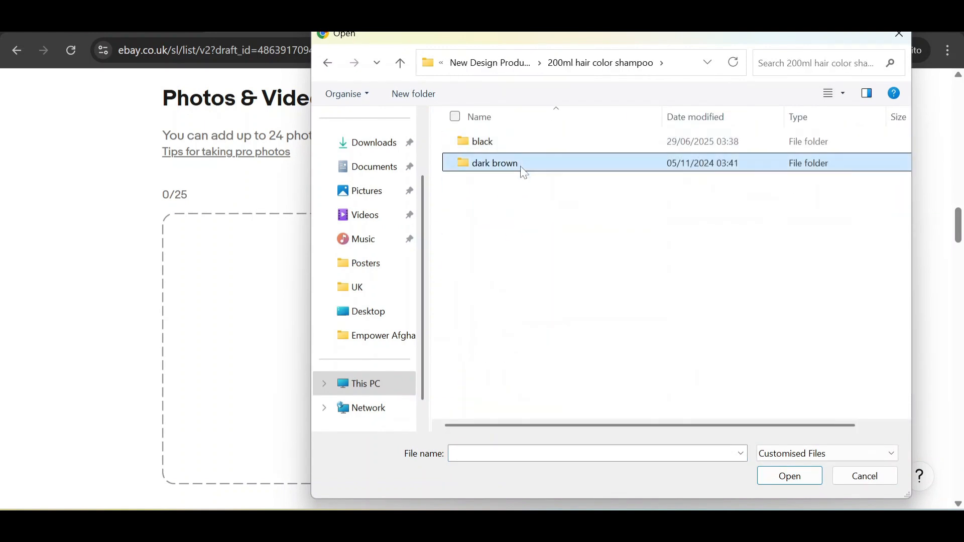
left_click(481, 151)
left_click(592, 167, "ctrl")
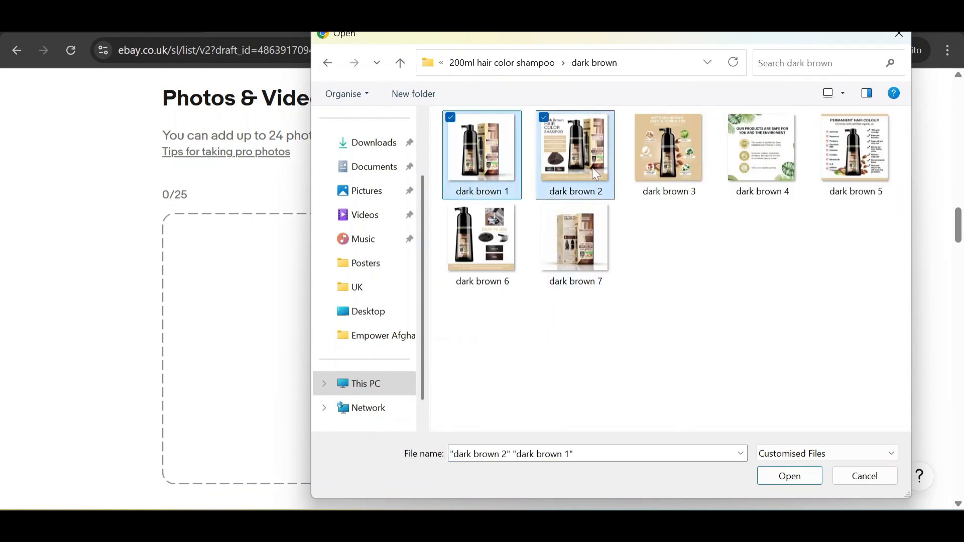
left_click(673, 186, "ctrl")
left_click(831, 176, "ctrl")
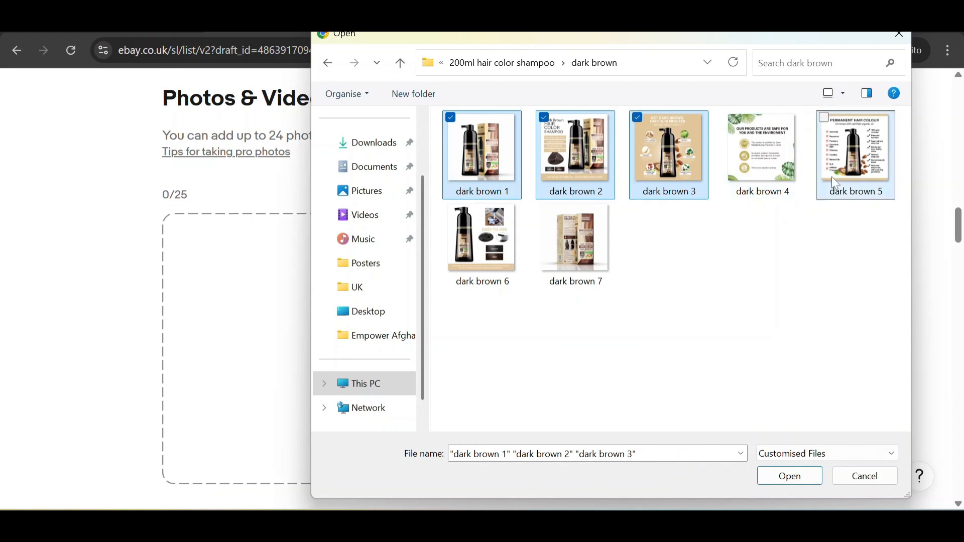
left_click(605, 248, "ctrl")
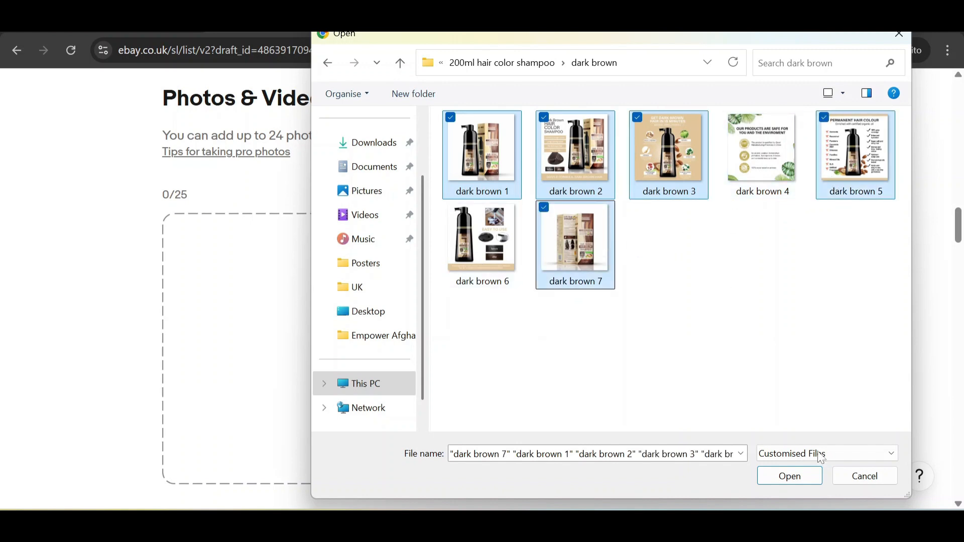
left_click(792, 481)
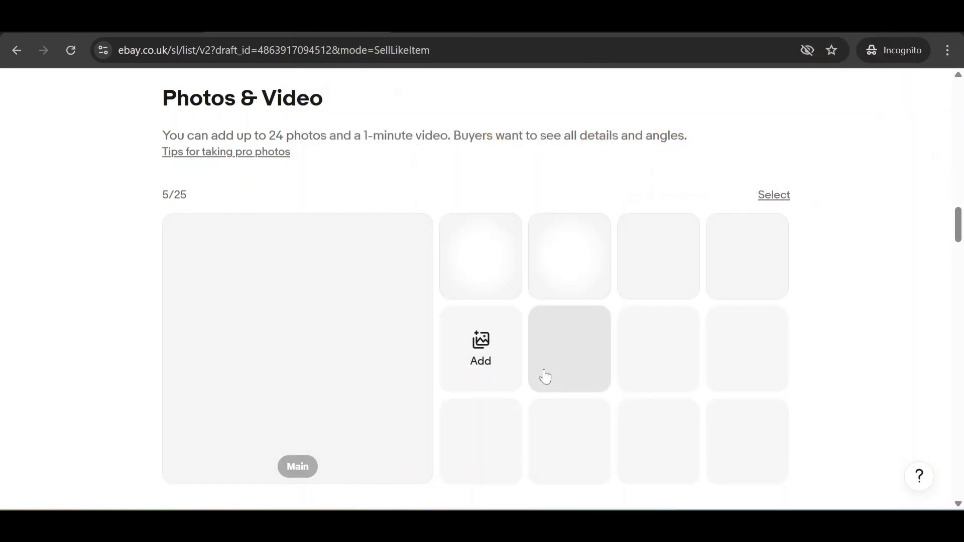
Step: Reorder the photos so the bottle-and-box shot is main and the box-only shot follows it
scroll(542, 380, "down", 1)
scroll(546, 379, "up", 1)
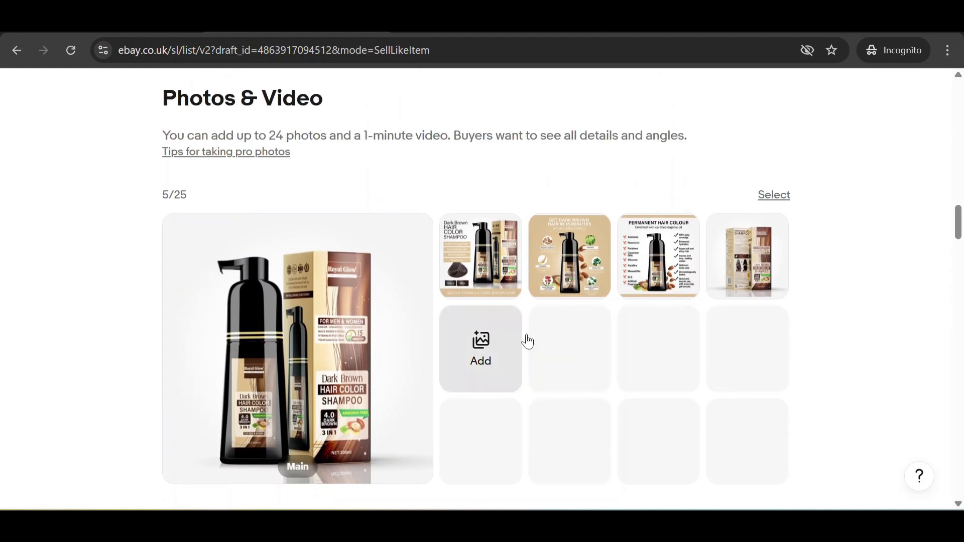
scroll(291, 270, "down", 1)
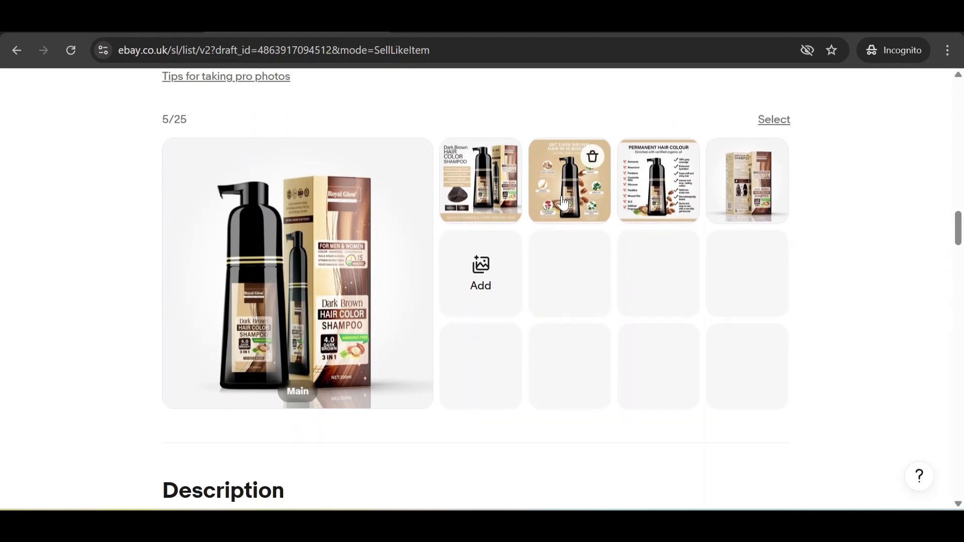
left_click_drag(718, 196, 352, 241)
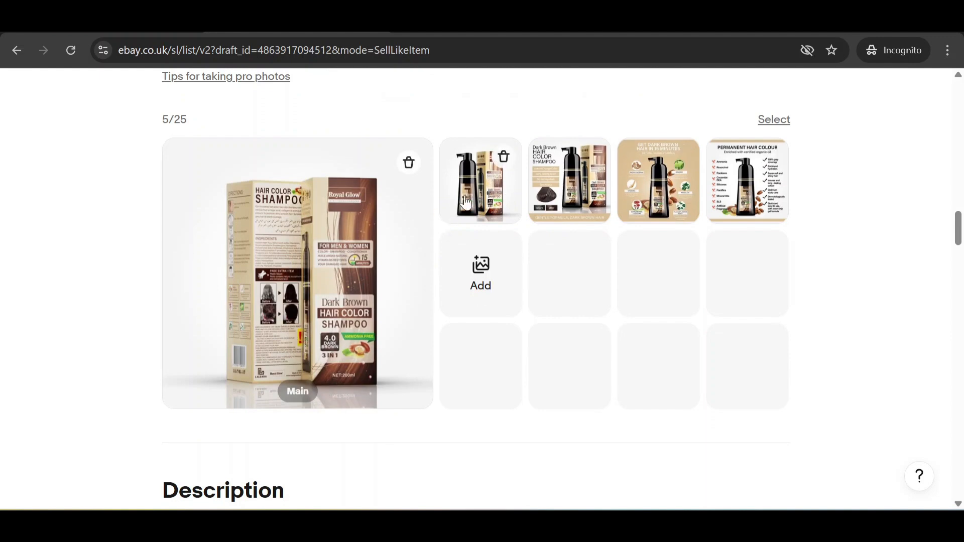
left_click_drag(468, 201, 350, 246)
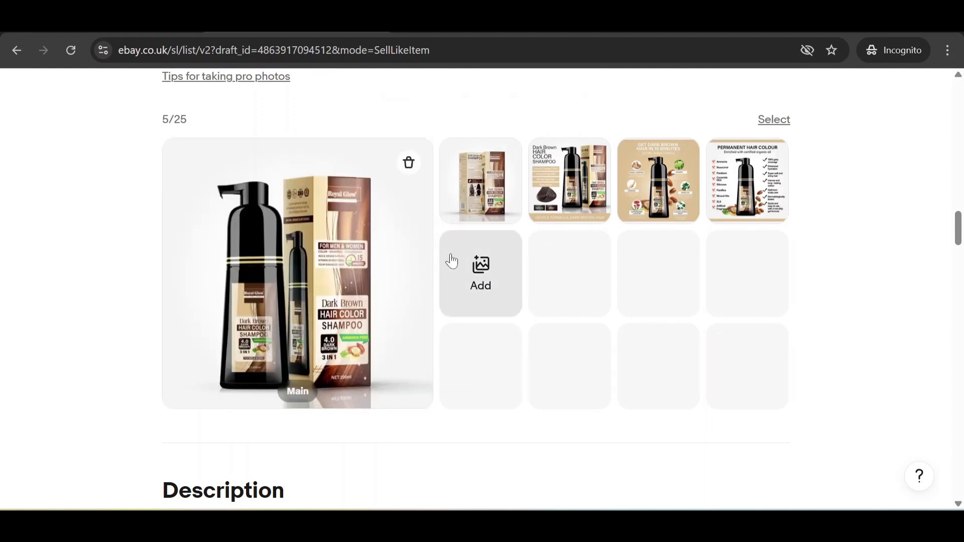
scroll(517, 355, "down", 3)
scroll(552, 292, "up", 2)
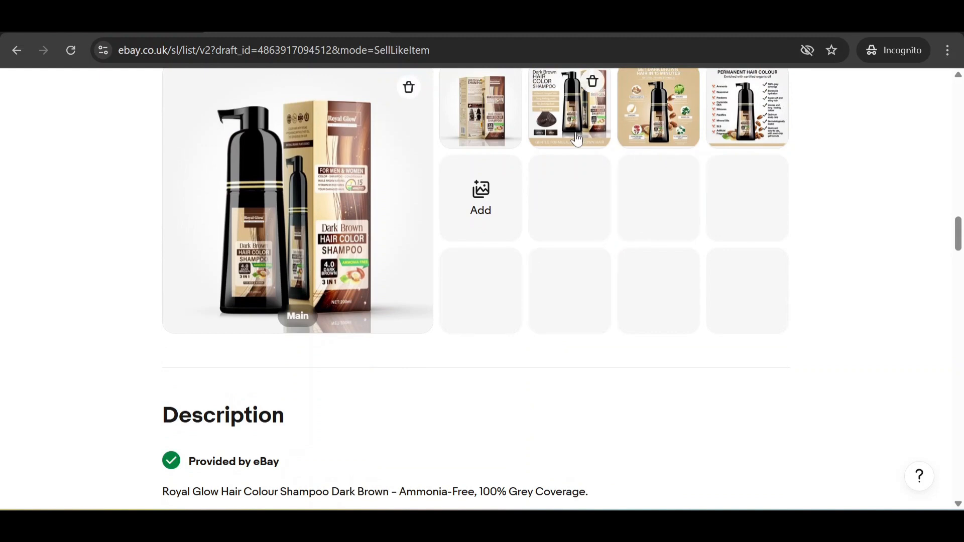
scroll(532, 262, "down", 4)
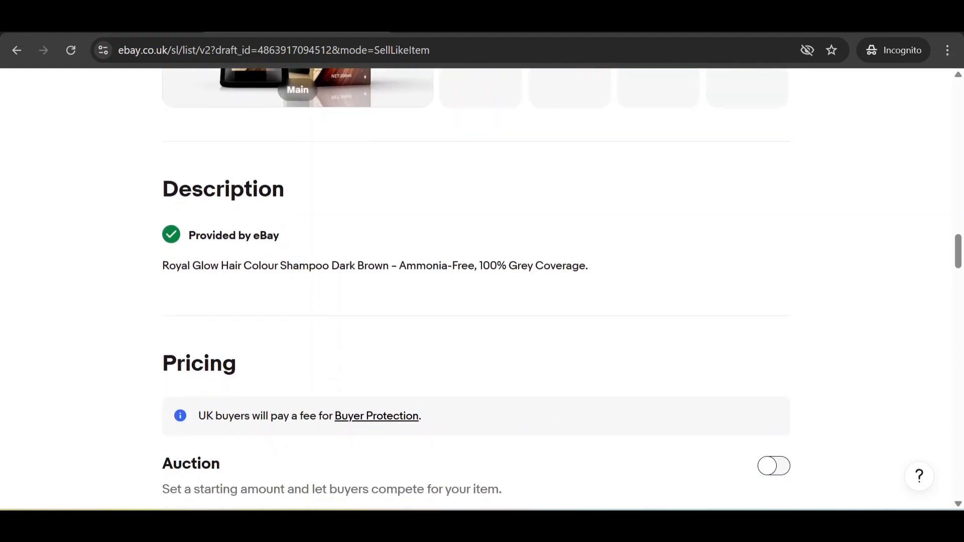
left_click_drag(131, 211, 351, 265)
Step: Try auction format with a 7.00 starting bid, then revert to Buy it now at £14.99
left_click(380, 258)
scroll(352, 276, "down", 5)
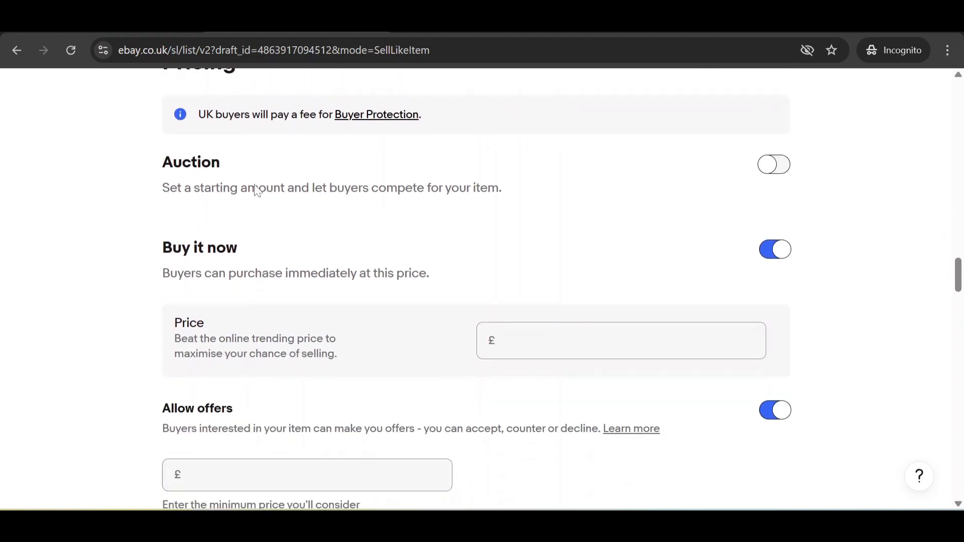
left_click(775, 165)
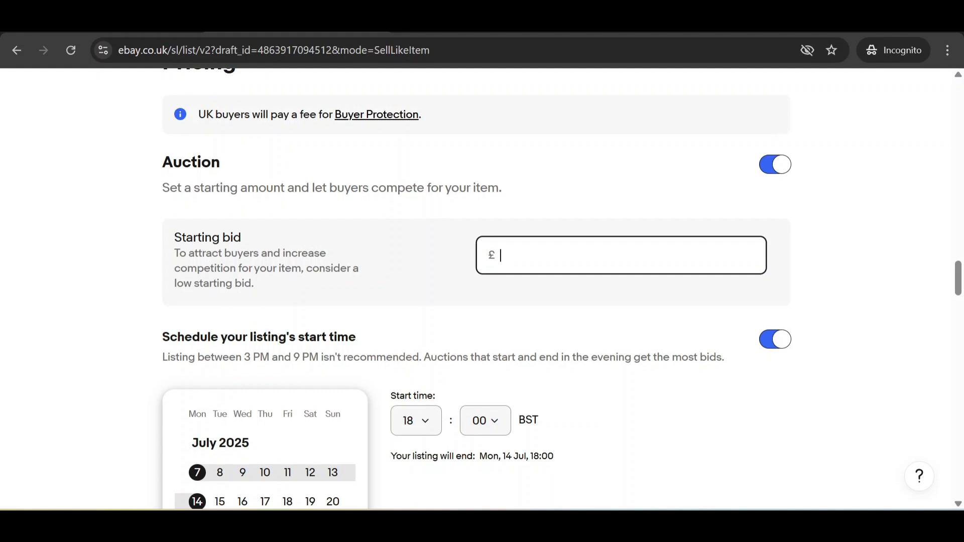
left_click(615, 214)
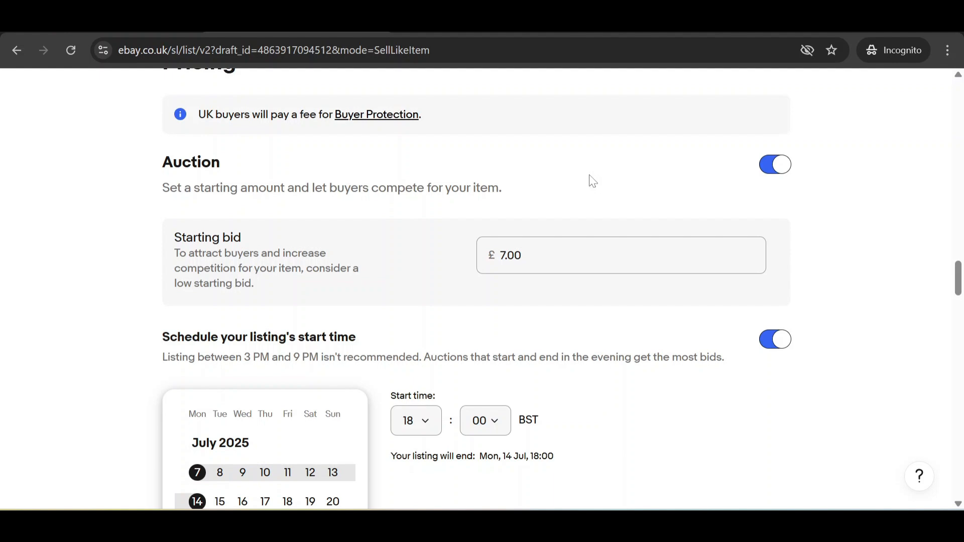
left_click(773, 166)
scroll(502, 205, "down", 1)
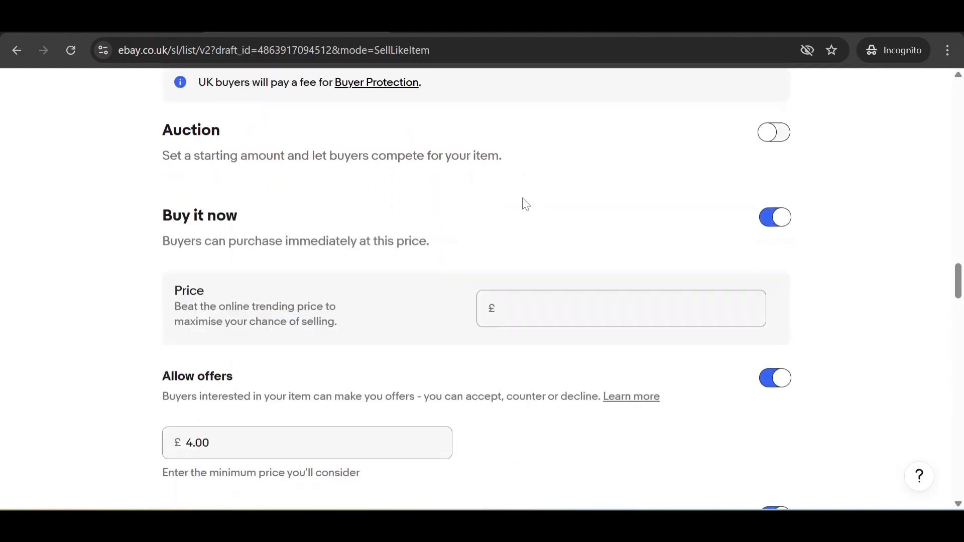
left_click(502, 265)
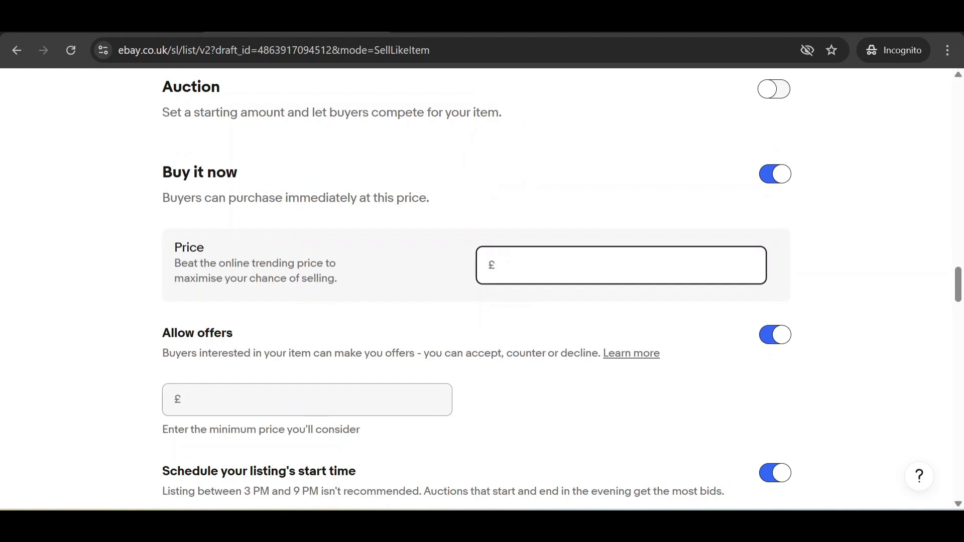
type("14.99")
left_click(642, 301)
Step: Briefly set a £12.00 minimum offer, then turn Allow offers off
scroll(622, 299, "down", 1)
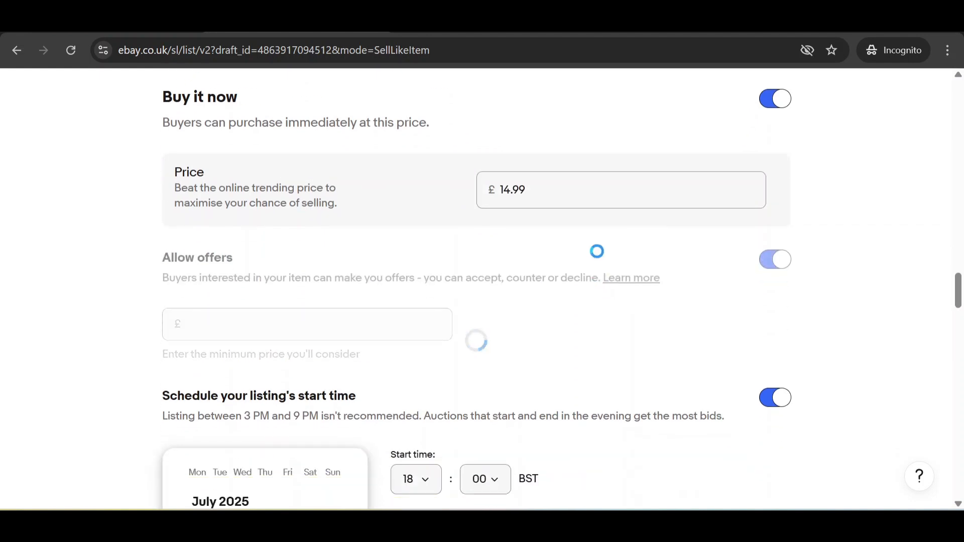
left_click(773, 265)
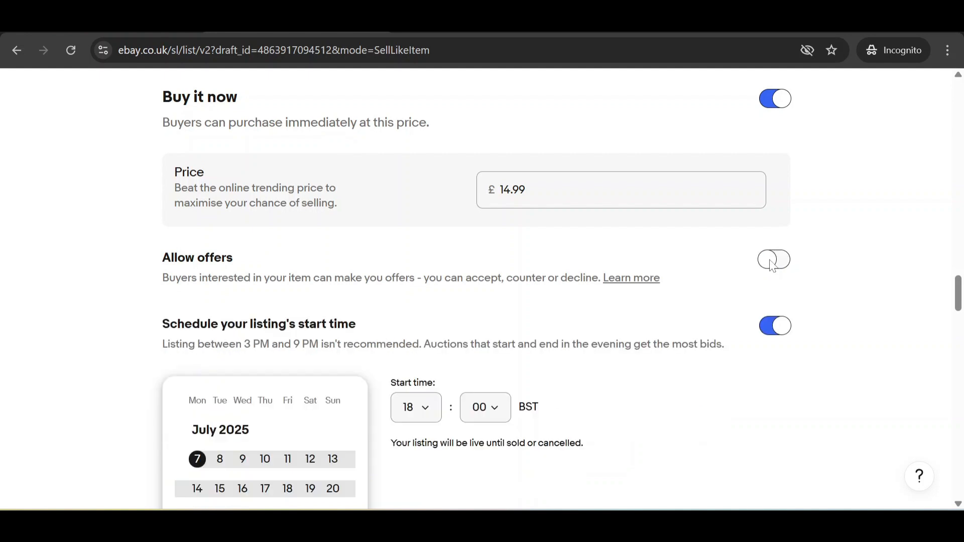
left_click(773, 260)
scroll(412, 278, "down", 1)
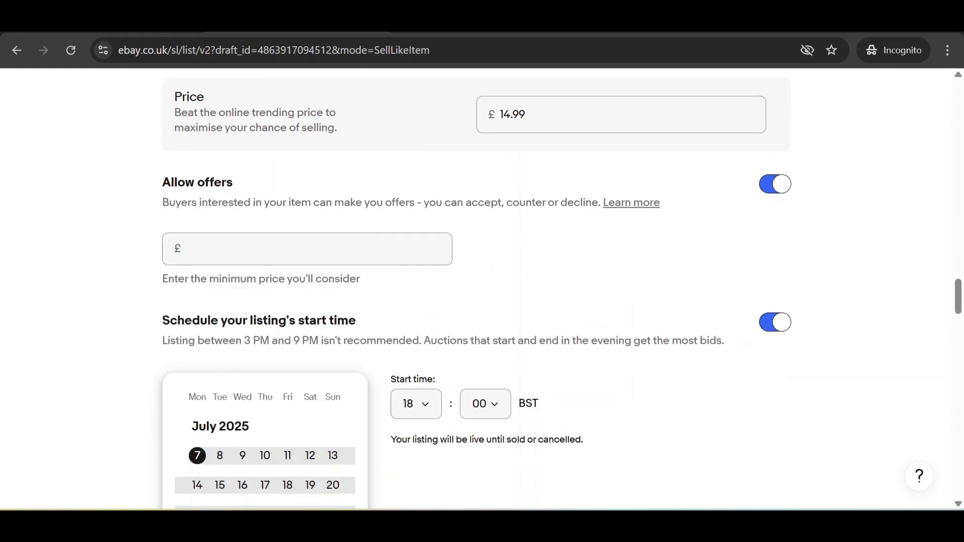
left_click(186, 249)
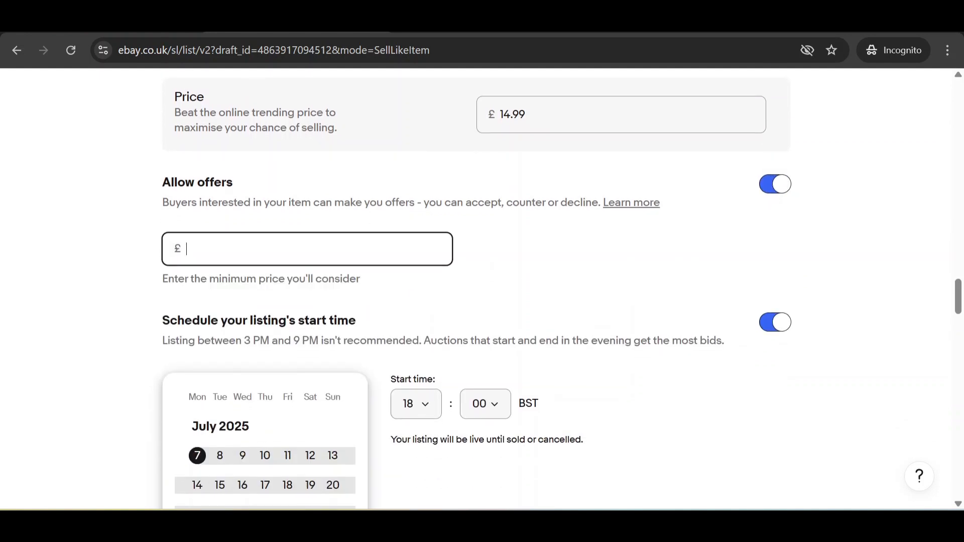
type("12")
left_click(398, 276)
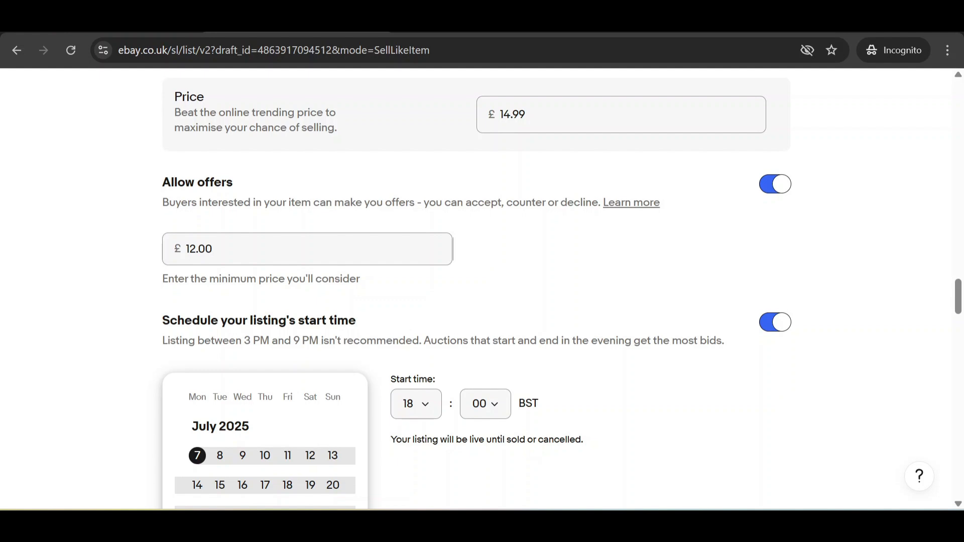
left_click(162, 257)
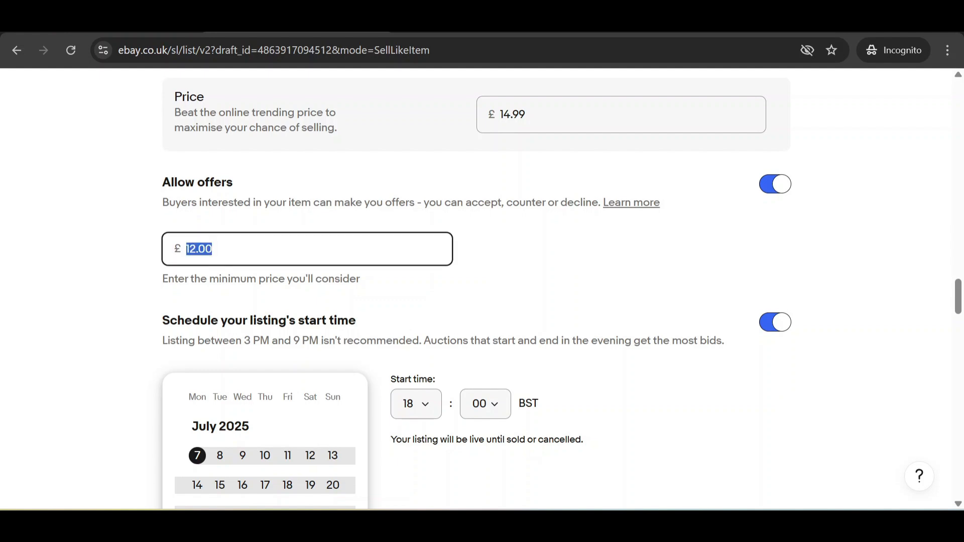
left_click(780, 187)
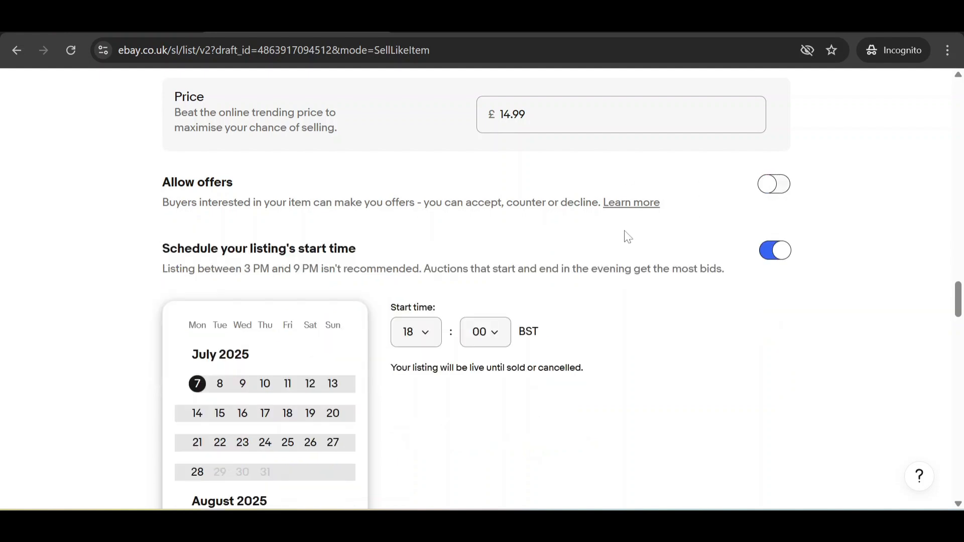
scroll(622, 236, "down", 3)
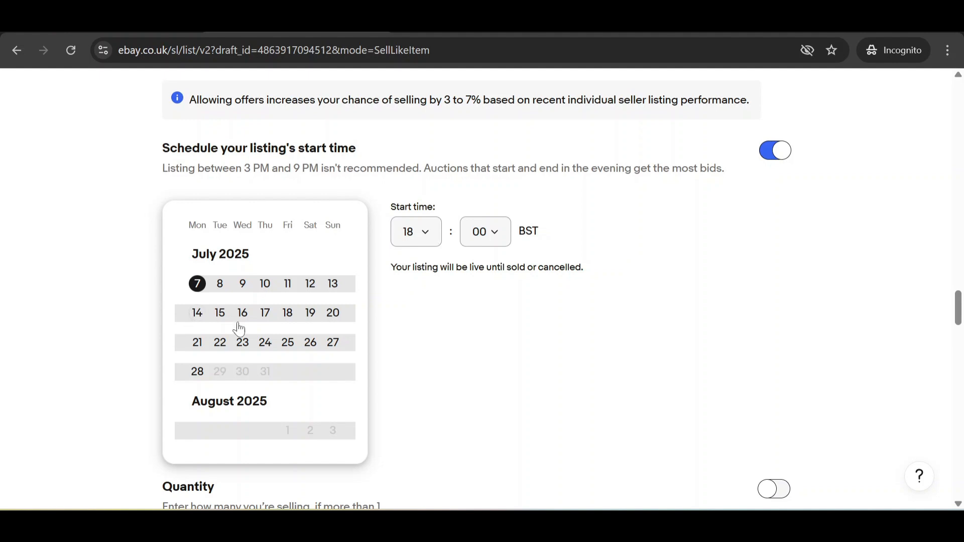
Step: Turn off the scheduled start time and set the quantity to 35
left_click(764, 151)
scroll(607, 213, "down", 2)
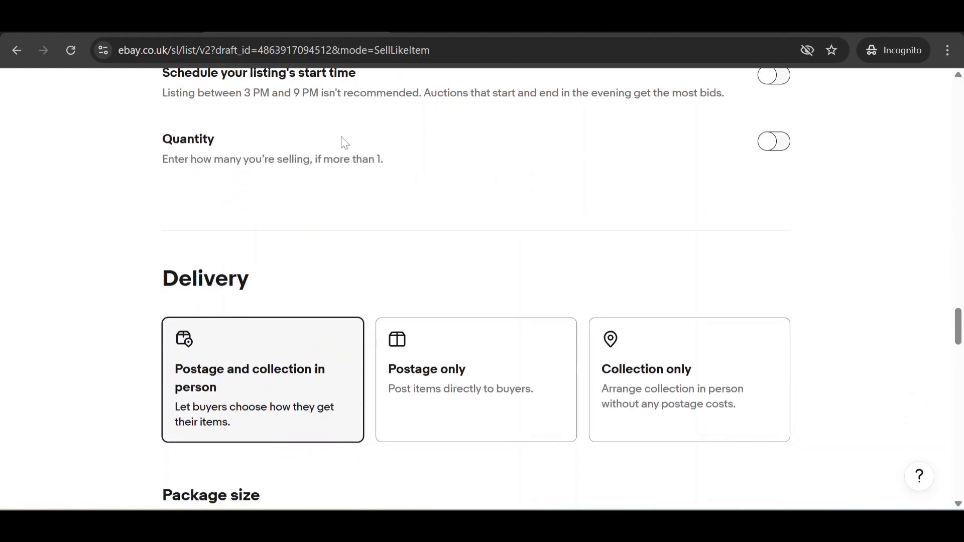
left_click(774, 142)
key("Tab")
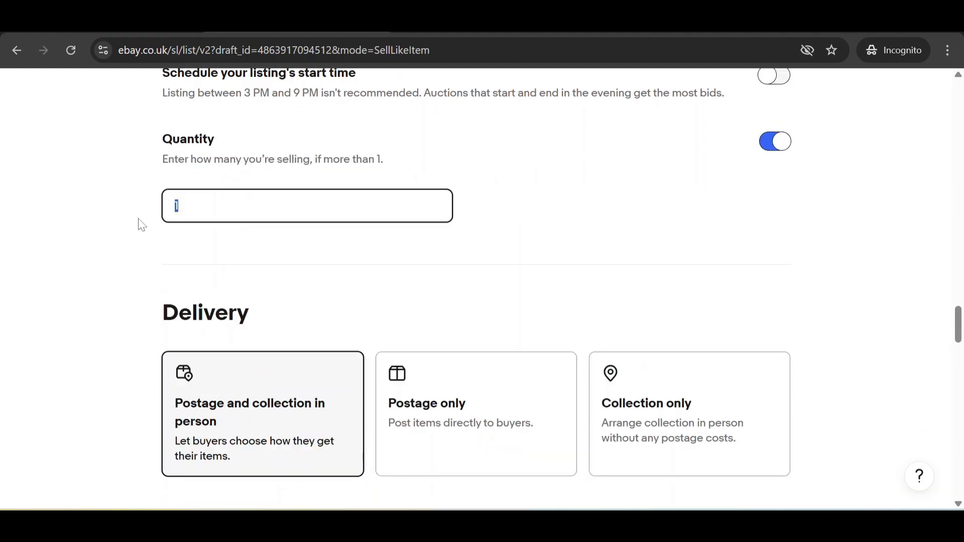
type("35")
left_click(611, 273)
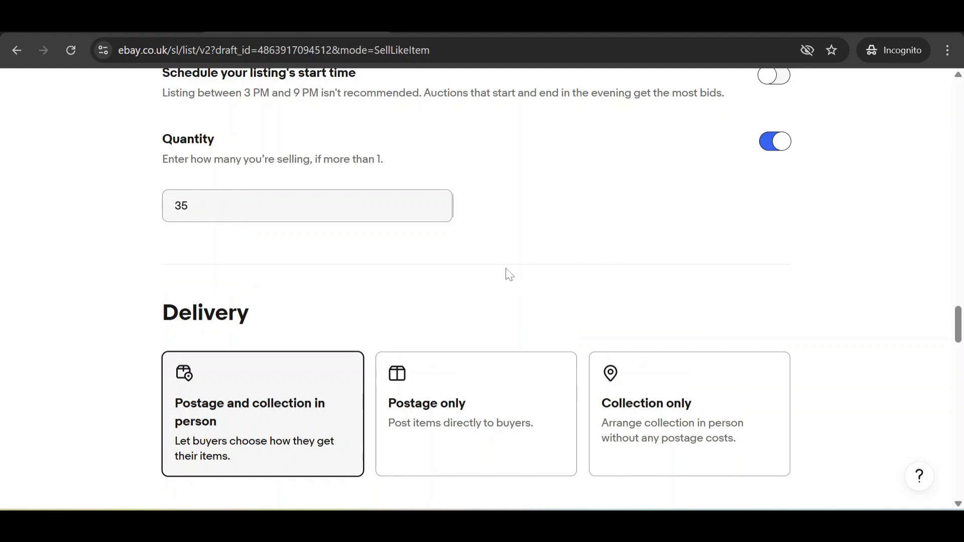
Step: Compare Postage only and Collection only, then settle on postage and collection in person
scroll(556, 207, "down", 3)
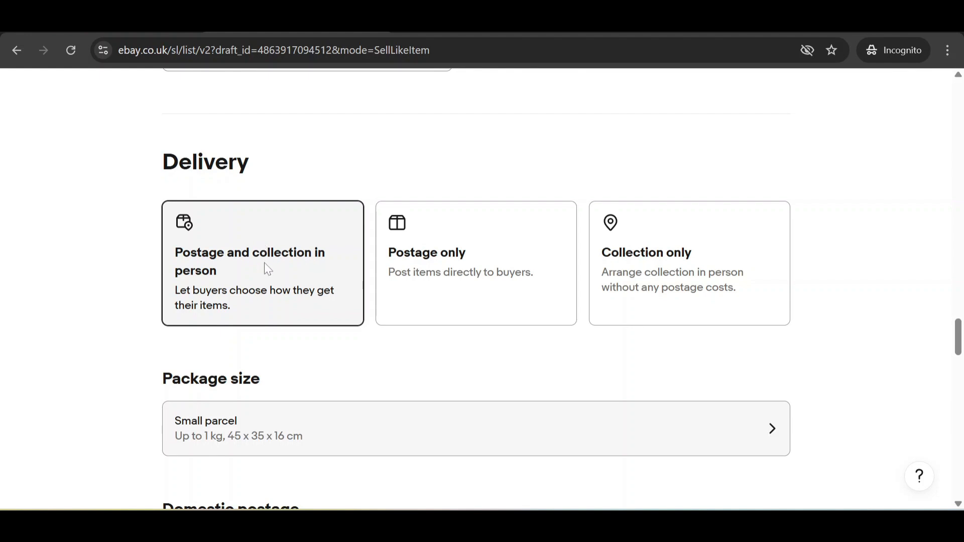
left_click(462, 275)
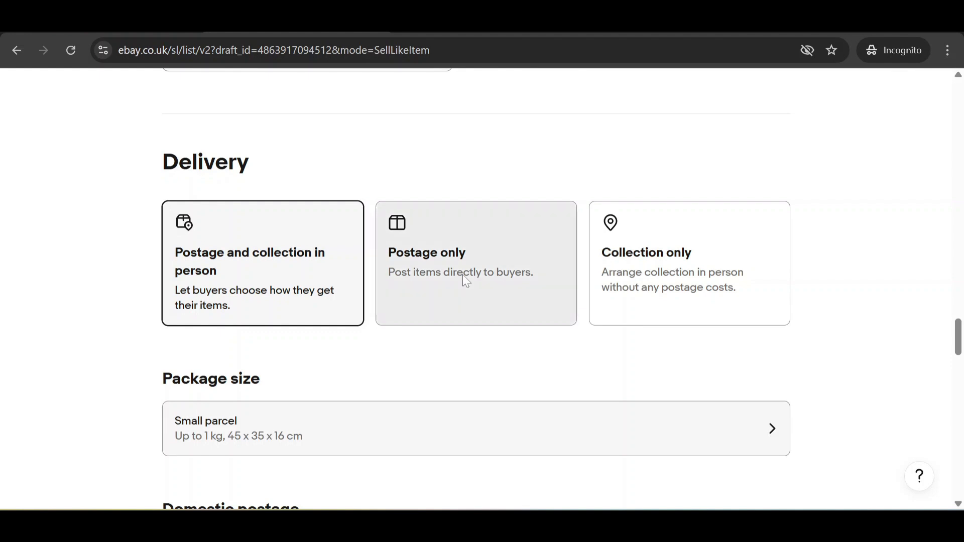
left_click(700, 275)
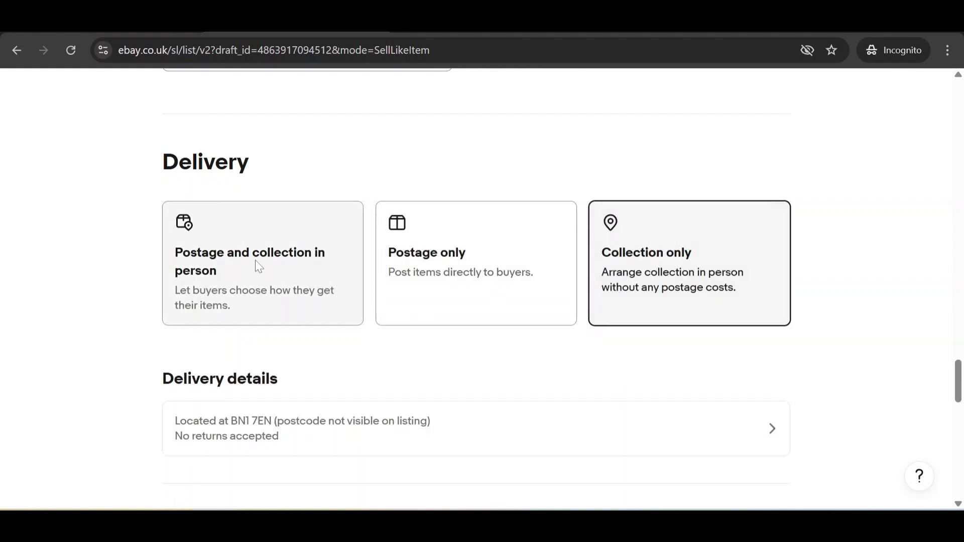
left_click(243, 267)
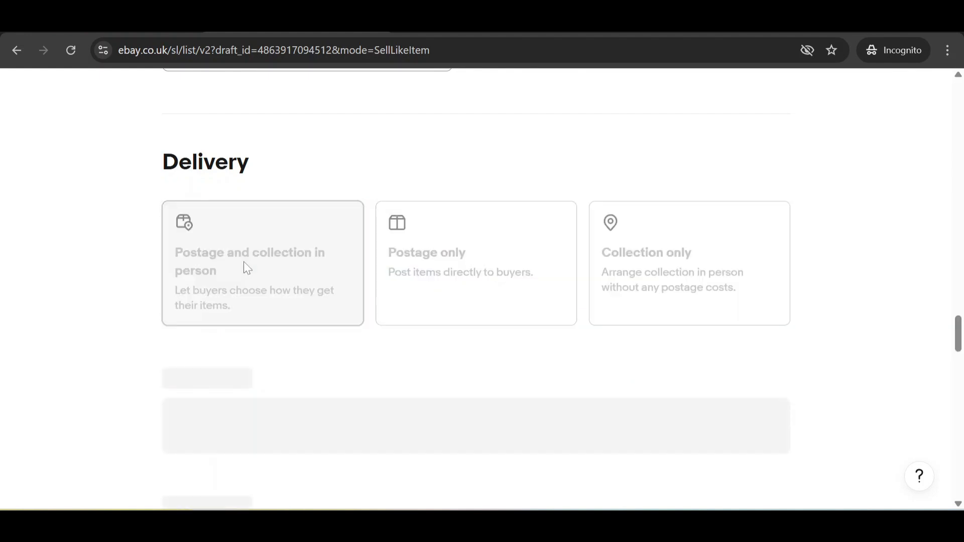
scroll(243, 267, "down", 3)
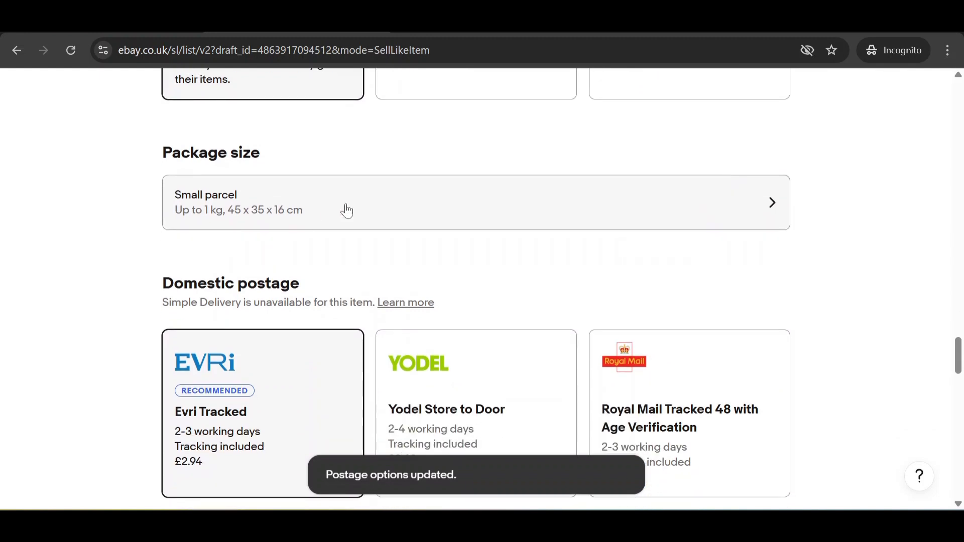
Step: Compare the Medium parcel options but keep Small parcel up to 1 kg as the package size
left_click(417, 211)
scroll(469, 285, "down", 2)
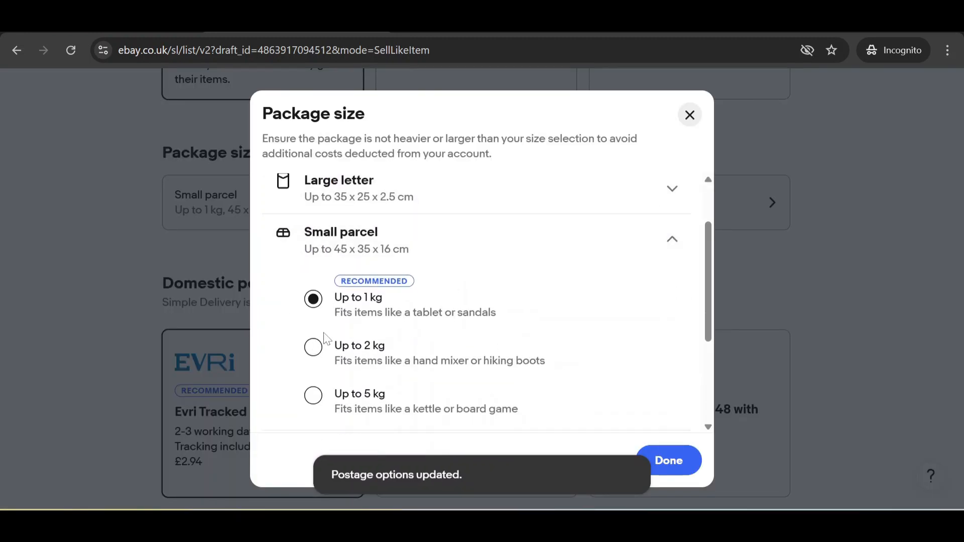
scroll(372, 331, "down", 2)
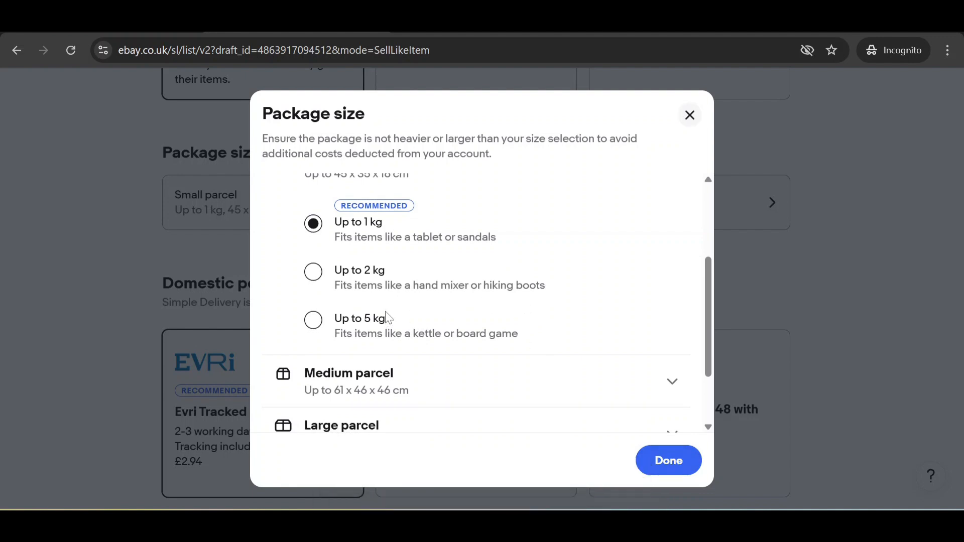
scroll(446, 309, "down", 2)
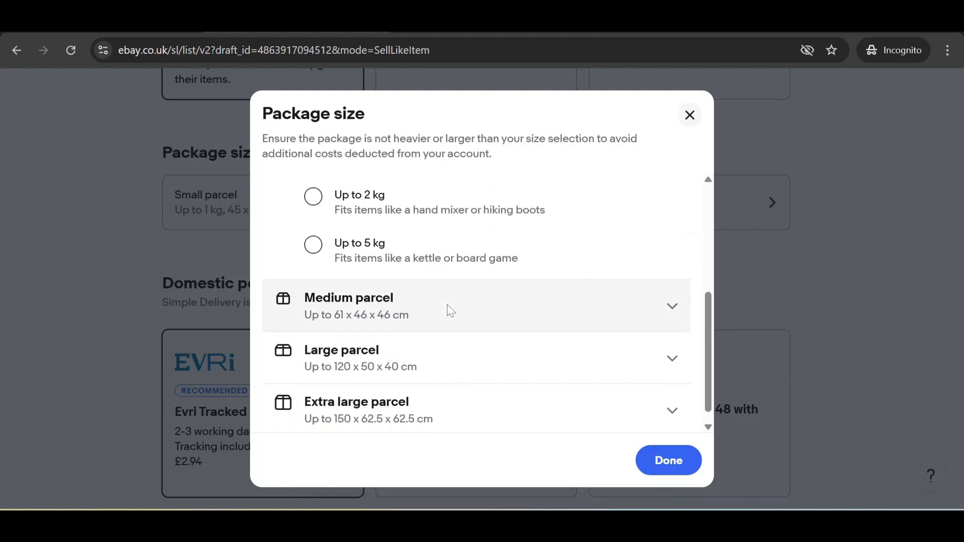
left_click(415, 314)
scroll(452, 314, "down", 2)
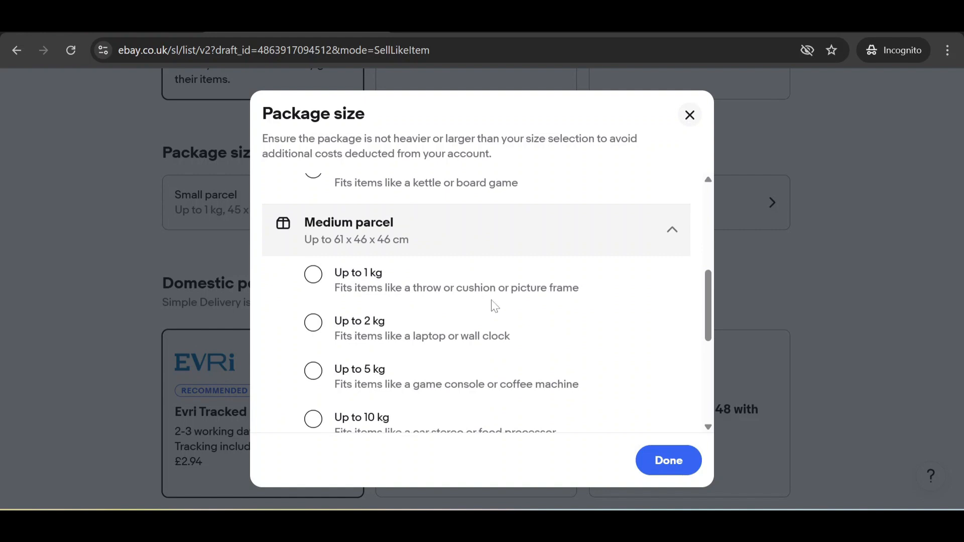
scroll(438, 303, "up", 3)
scroll(438, 303, "up", 2)
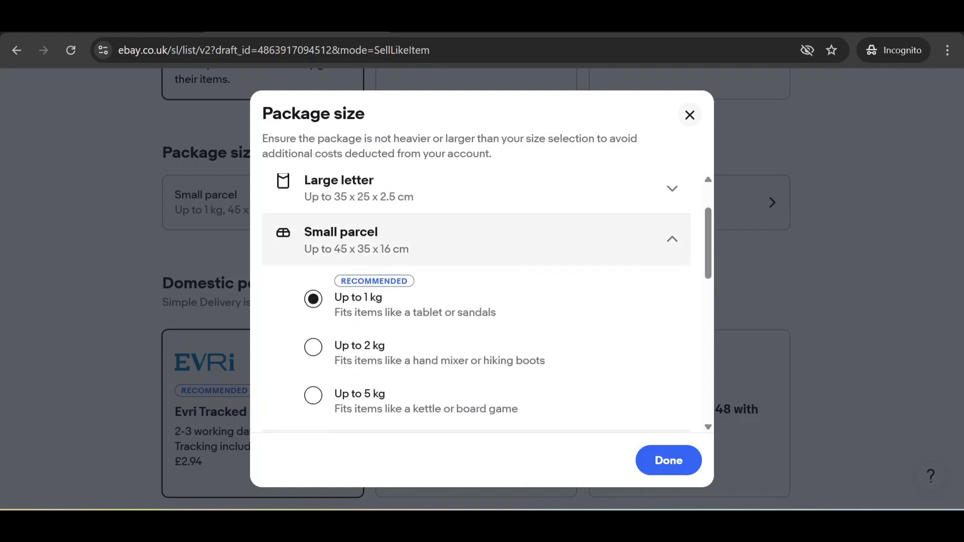
scroll(389, 240, "down", 3)
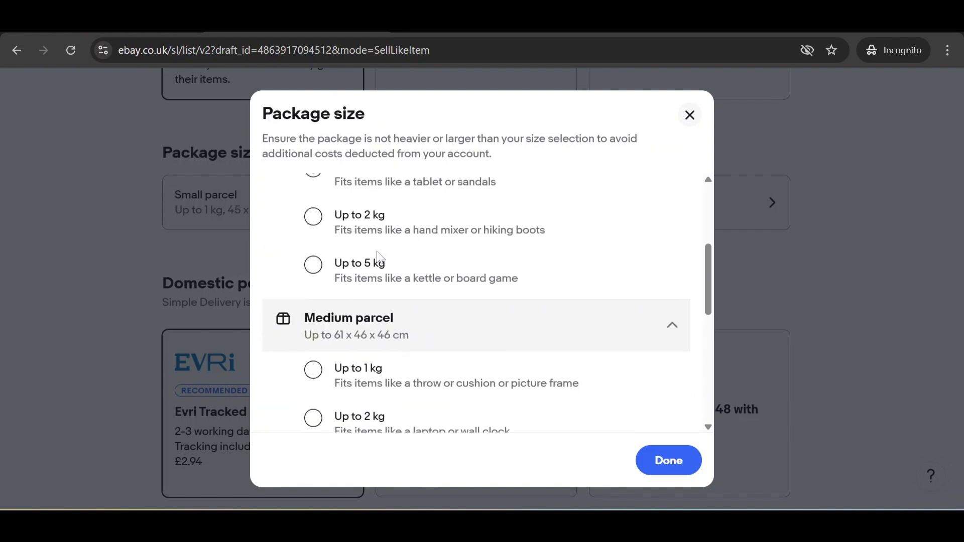
scroll(367, 319, "up", 3)
left_click(657, 471)
scroll(413, 301, "down", 3)
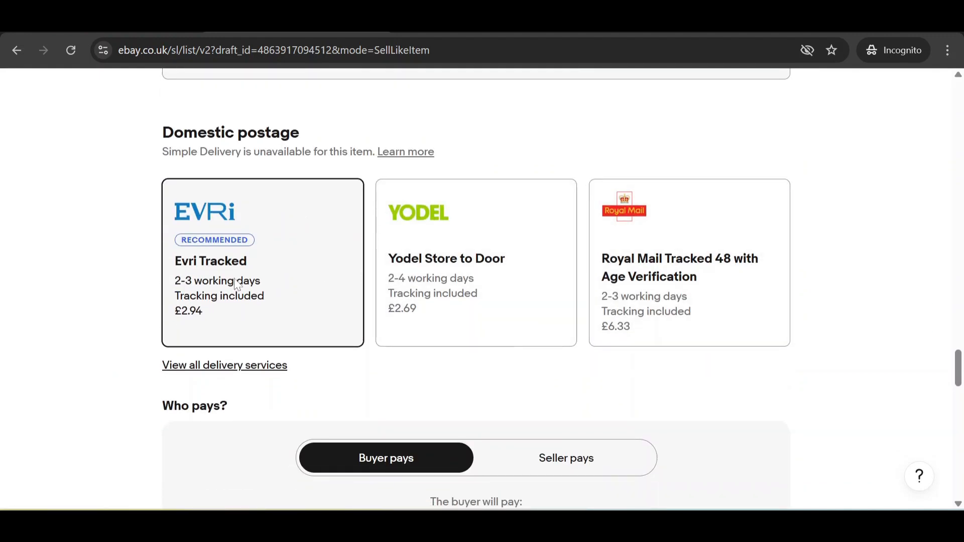
Step: Choose Royal Mail Tracked 48 from all delivery services and keep the buyer paying £3.45
left_click(235, 367)
scroll(562, 311, "down", 3)
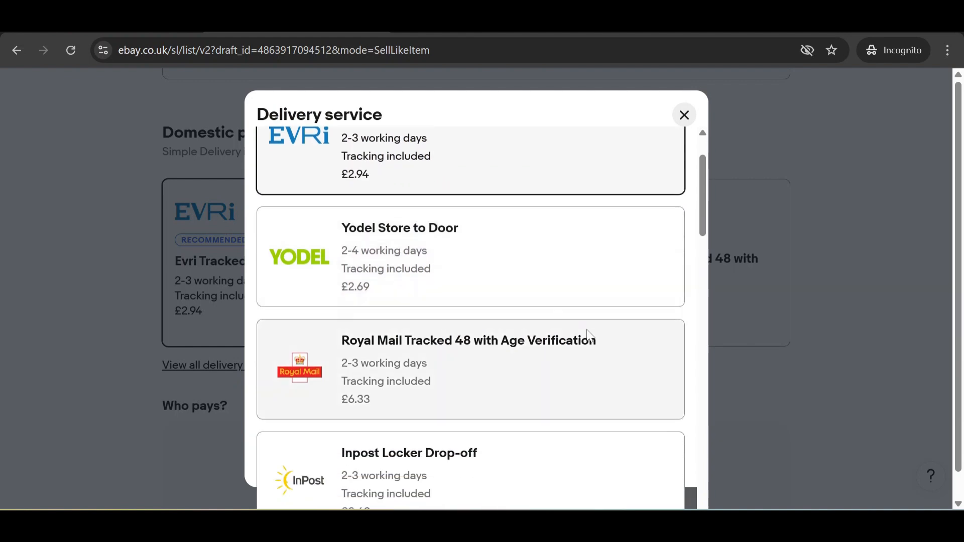
scroll(435, 274, "down", 5)
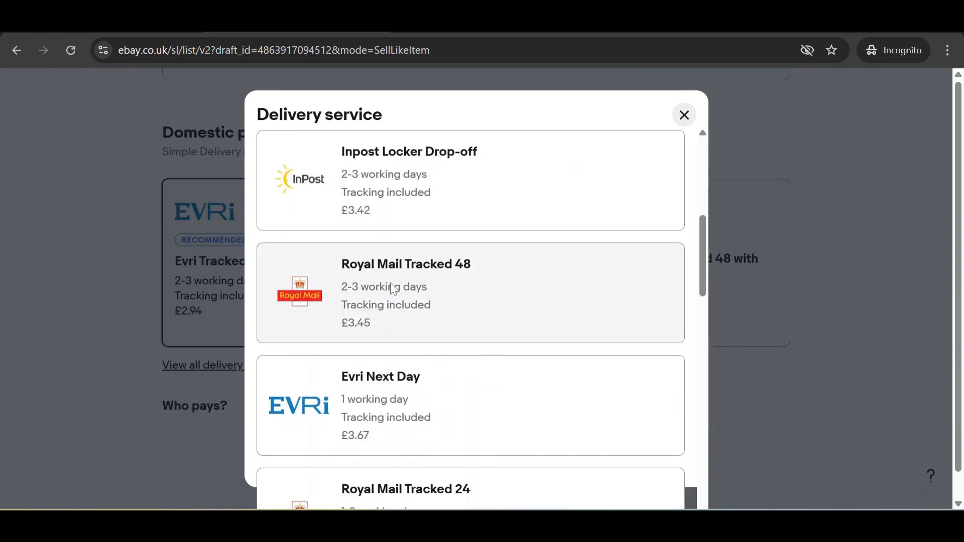
left_click(392, 281)
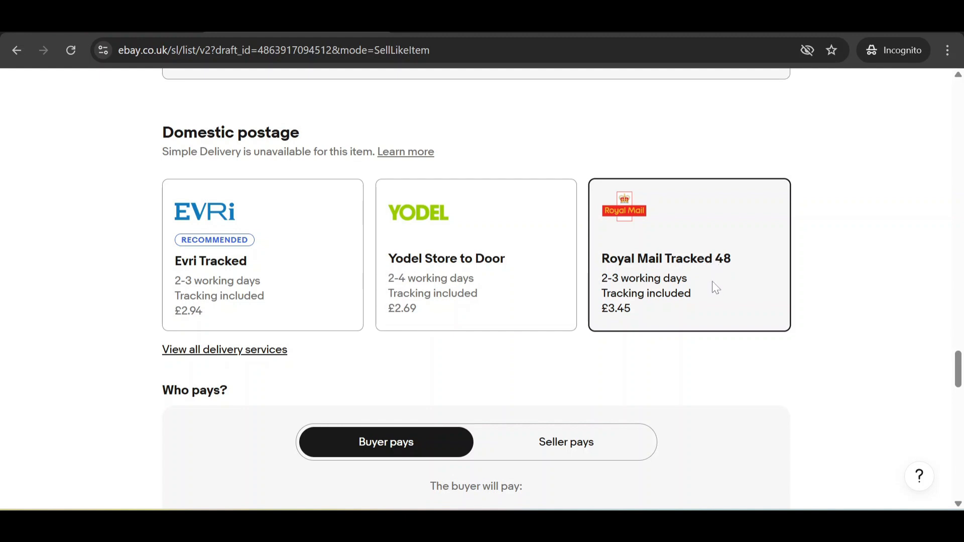
scroll(710, 281, "down", 5)
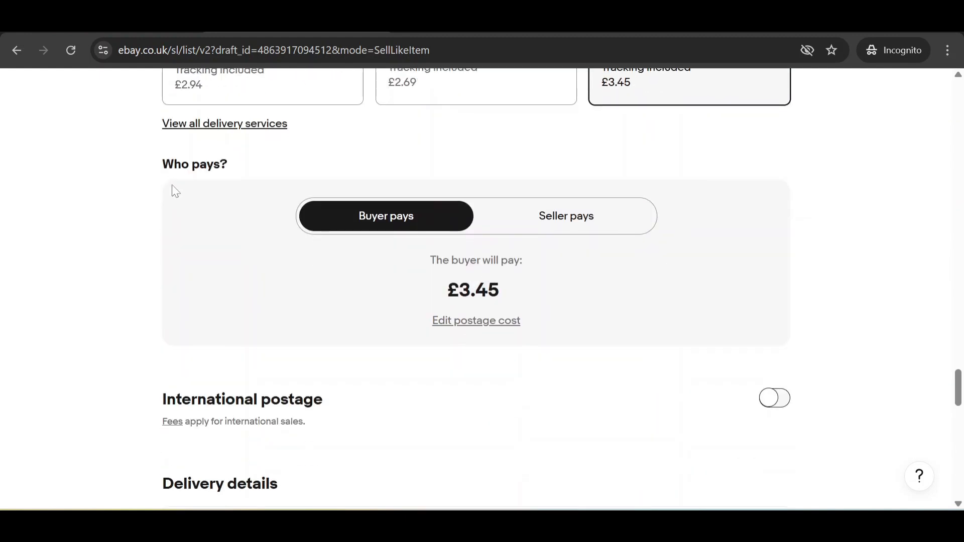
left_click_drag(158, 168, 252, 173)
left_click(322, 150)
Step: Replace the £3.45 domestic postage cost with £1.99 and save it
left_click_drag(459, 291, 487, 290)
left_click(500, 324)
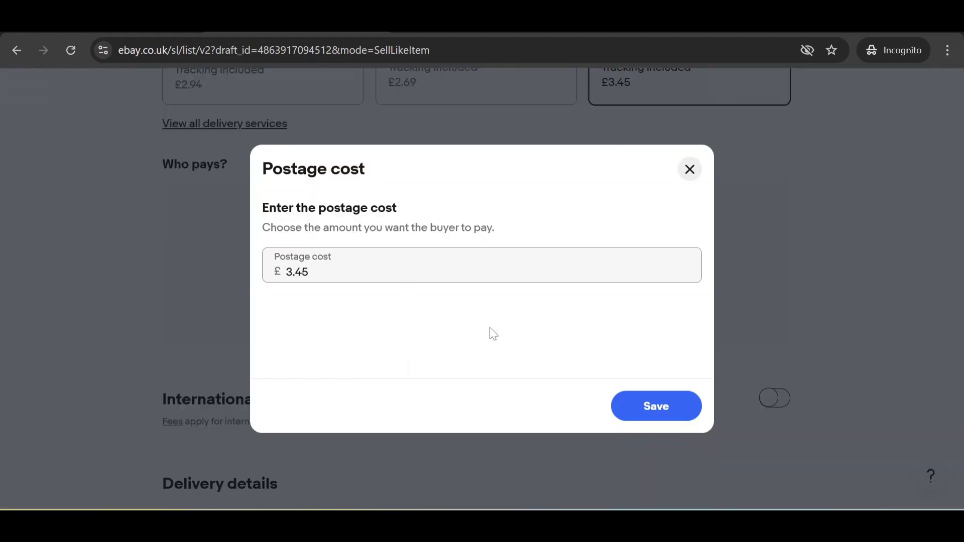
left_click_drag(307, 272, 262, 271)
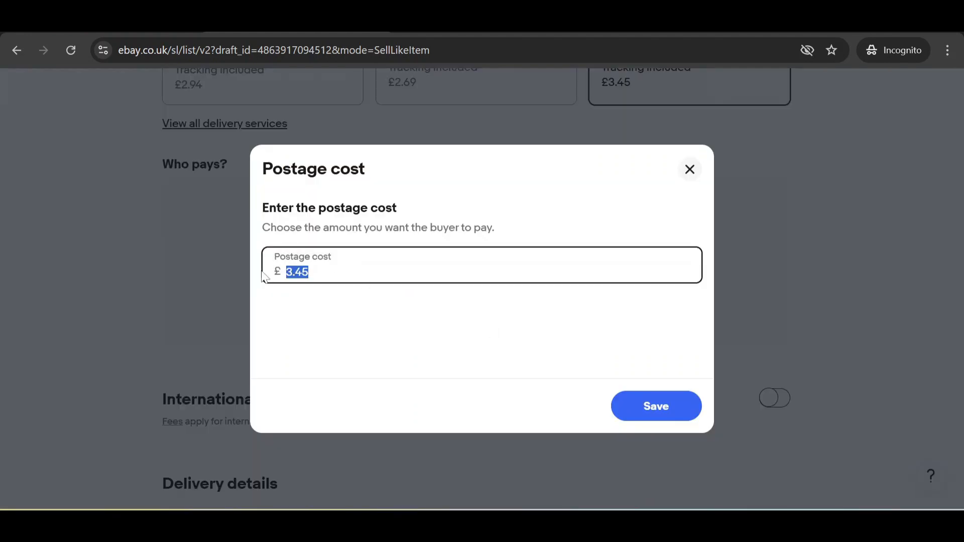
type("1.99")
left_click(665, 404)
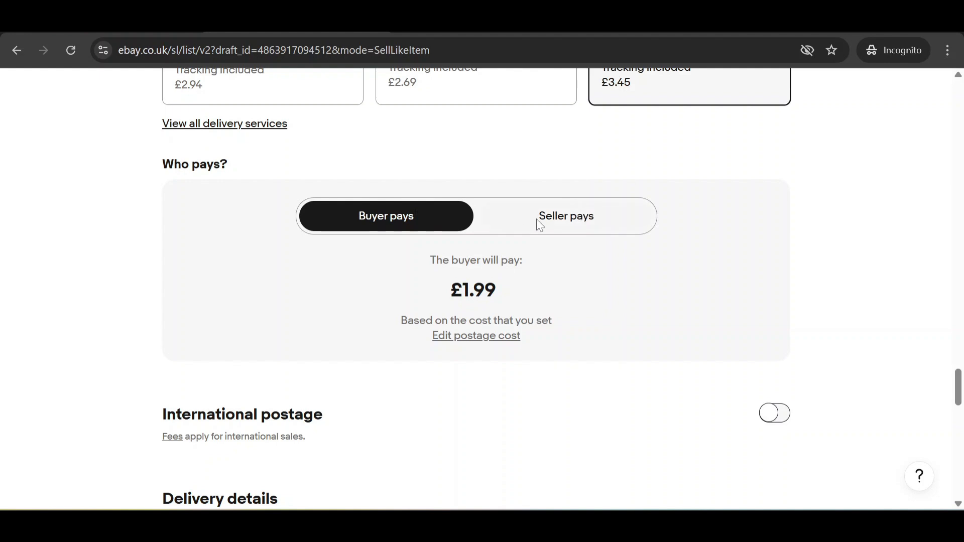
Step: Make the seller pay domestic postage so buyers see free postage
left_click(557, 220)
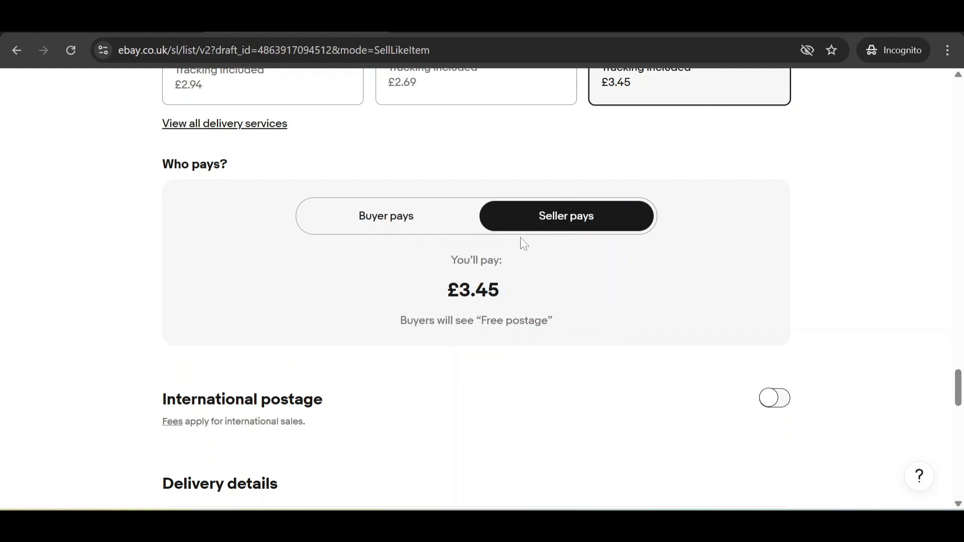
double_click(482, 290)
left_click(568, 242)
scroll(524, 320, "down", 3)
scroll(388, 254, "down", 2)
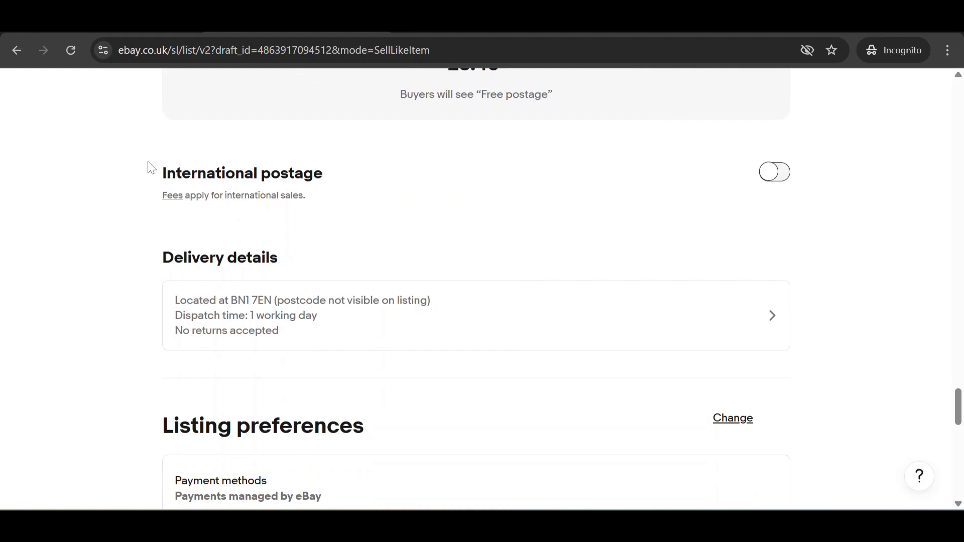
Step: Switch on international postage and set the destination to European Union instead of Worldwide
left_click_drag(151, 167, 345, 198)
left_click(374, 207)
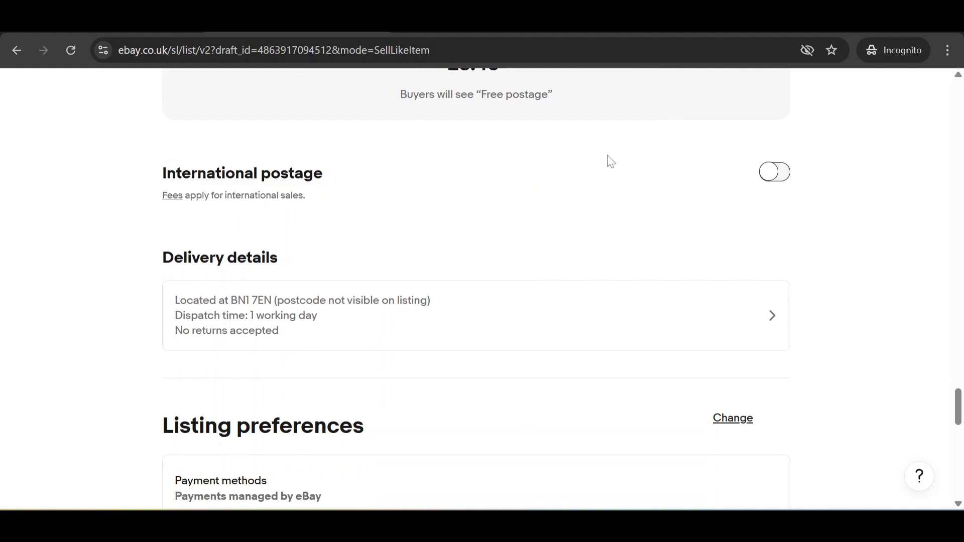
left_click(774, 173)
scroll(381, 230, "down", 2)
left_click(298, 197)
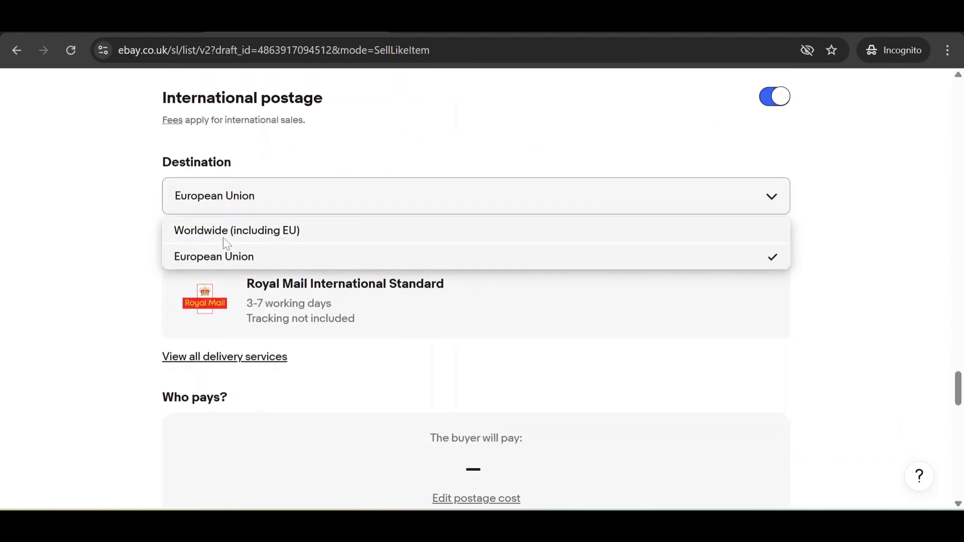
left_click(226, 235)
left_click(275, 200)
left_click(234, 258)
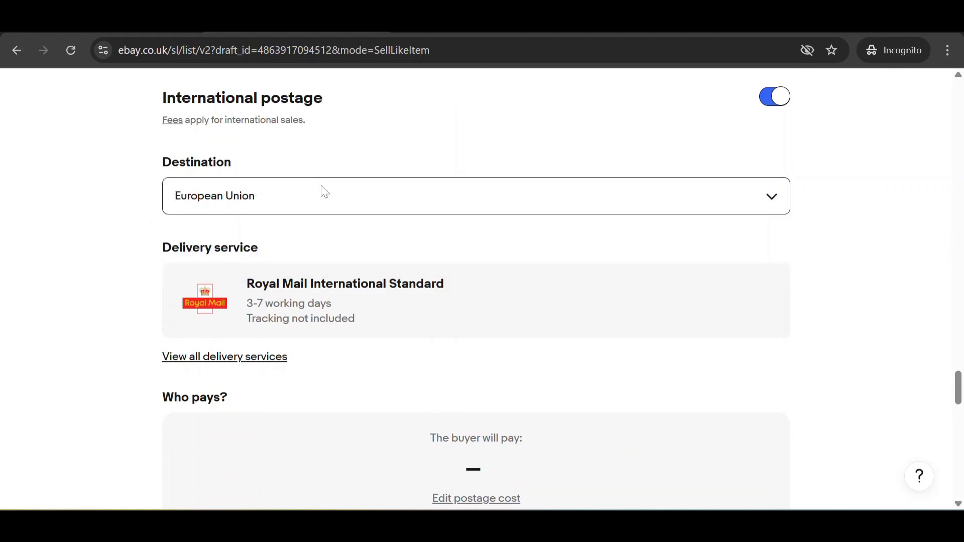
Step: Choose Standard Int'l Postage as the international delivery service
left_click(242, 357)
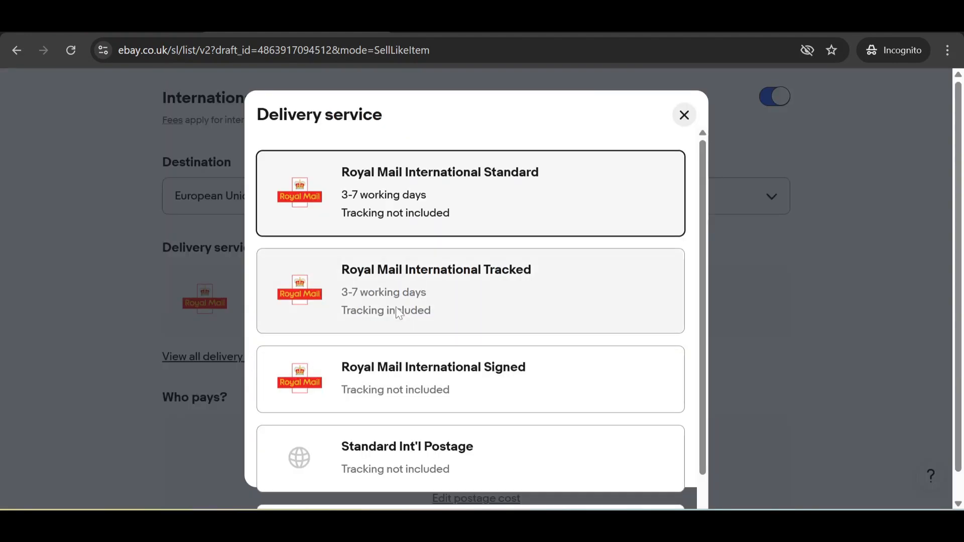
scroll(452, 301, "down", 3)
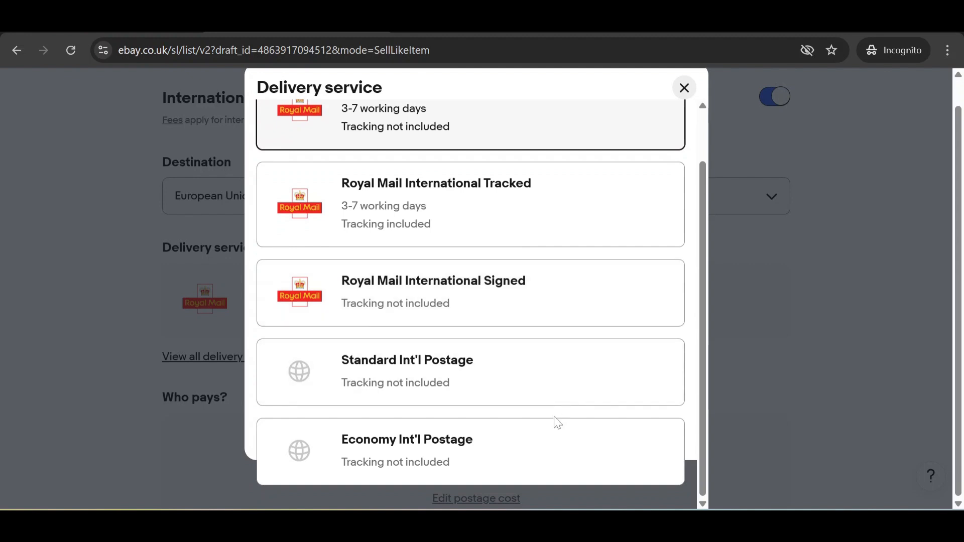
left_click(527, 372)
scroll(459, 290, "down", 3)
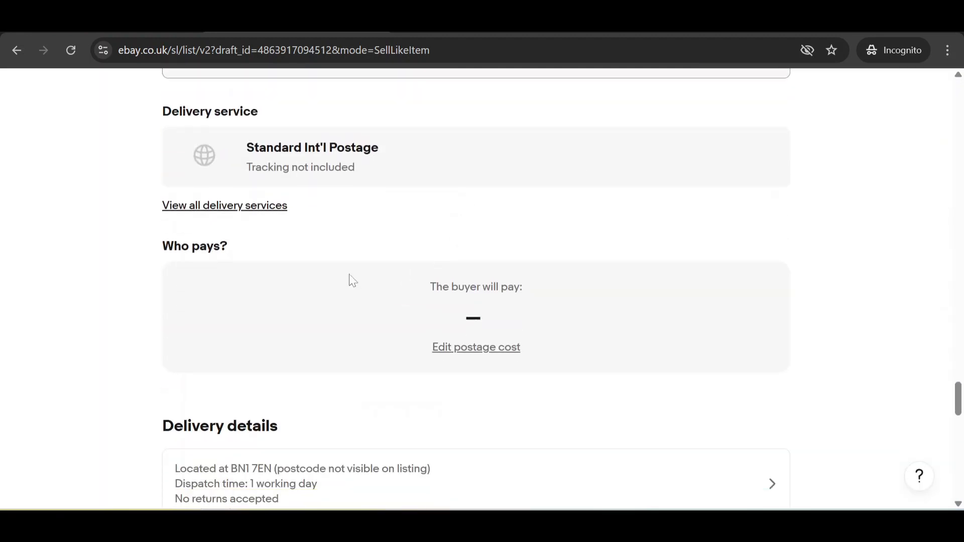
Step: Set the international postage cost to £9.99, paid by the buyer
left_click(480, 334)
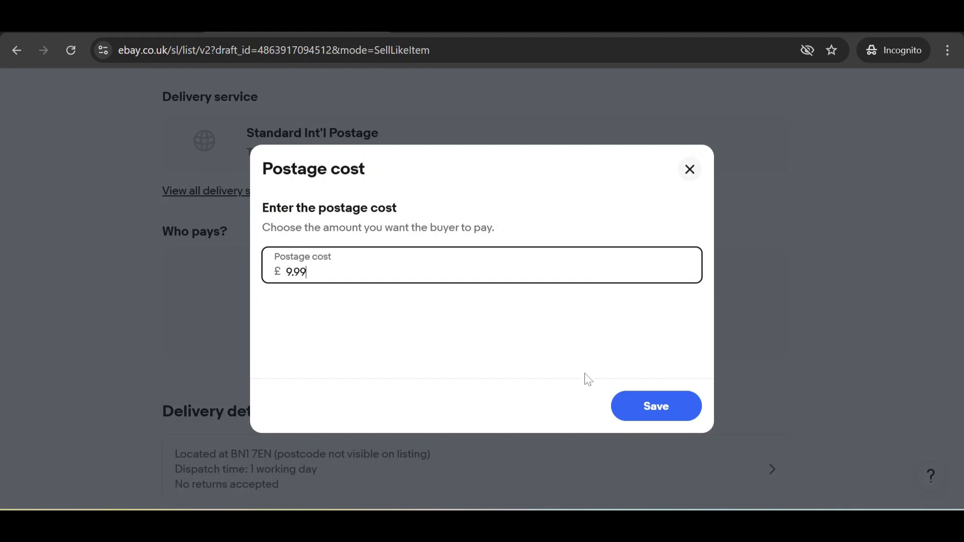
left_click(656, 398)
scroll(502, 223, "down", 1)
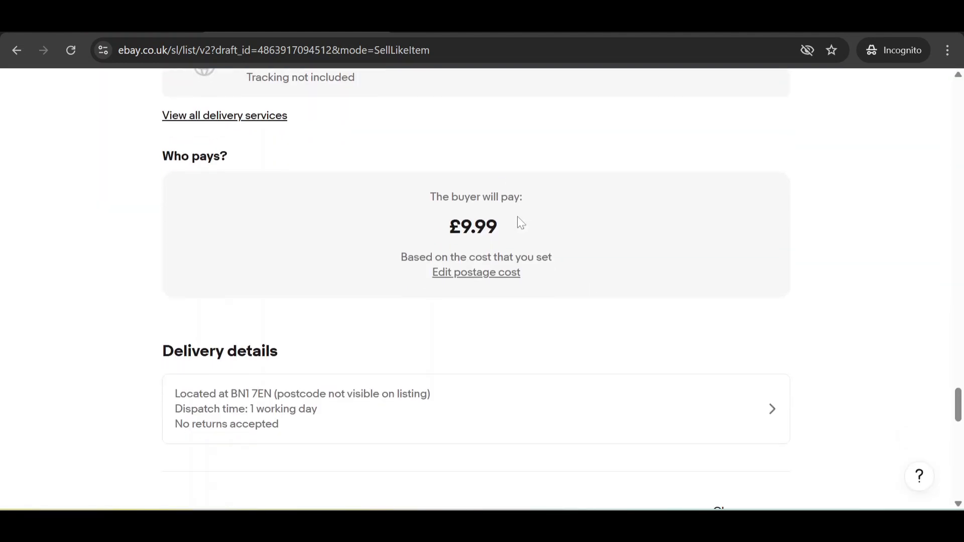
scroll(359, 196, "up", 4)
scroll(392, 261, "down", 3)
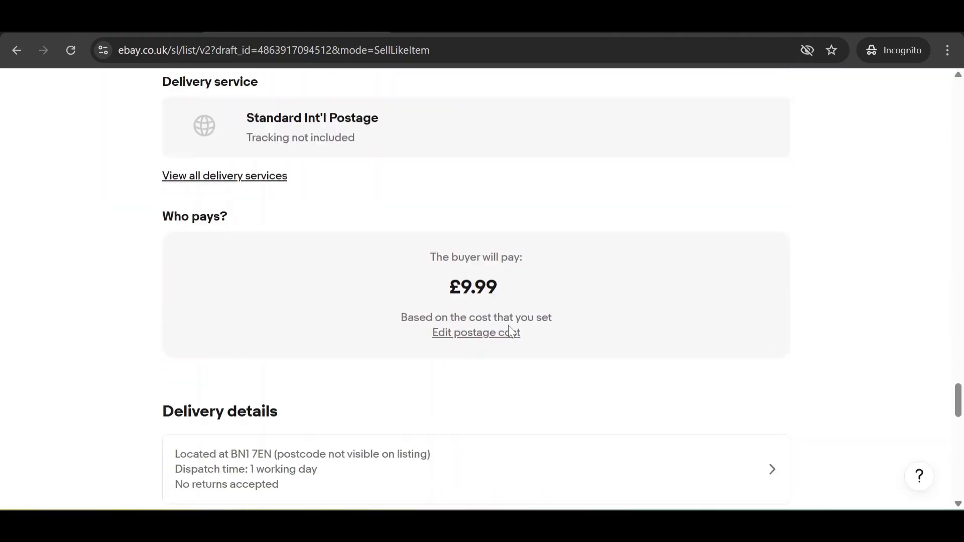
scroll(509, 325, "down", 1)
left_click_drag(446, 231, 700, 256)
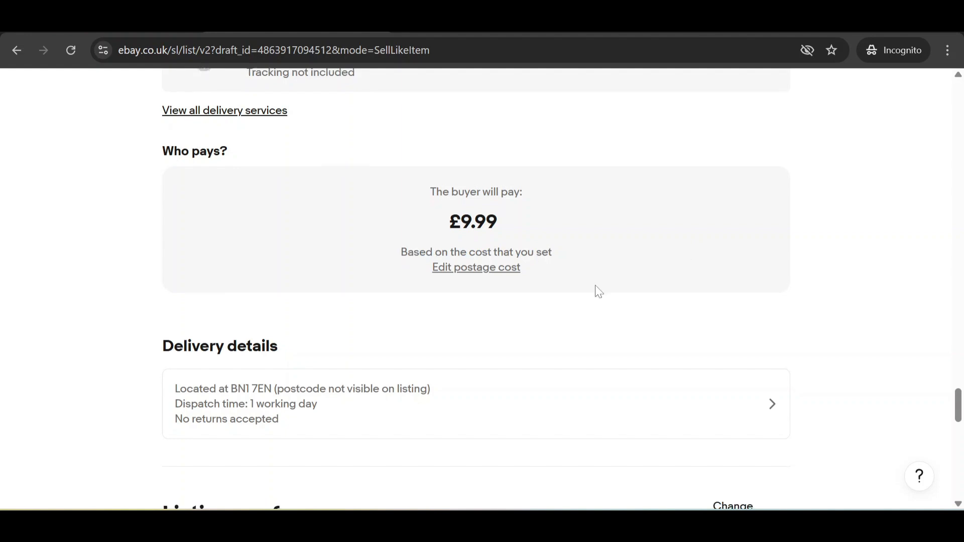
scroll(598, 291, "down", 4)
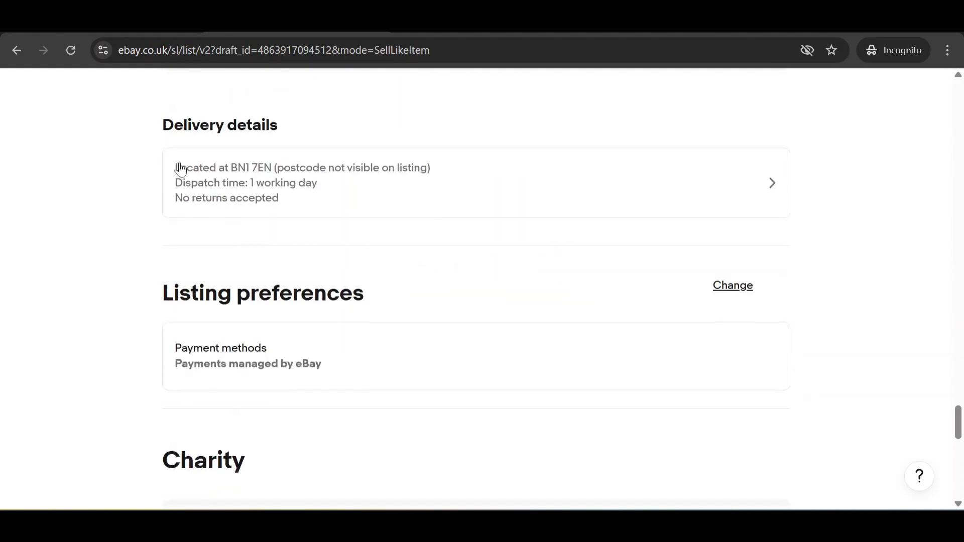
Step: Set the dispatch time to 2 working days in the delivery details
left_click(726, 191)
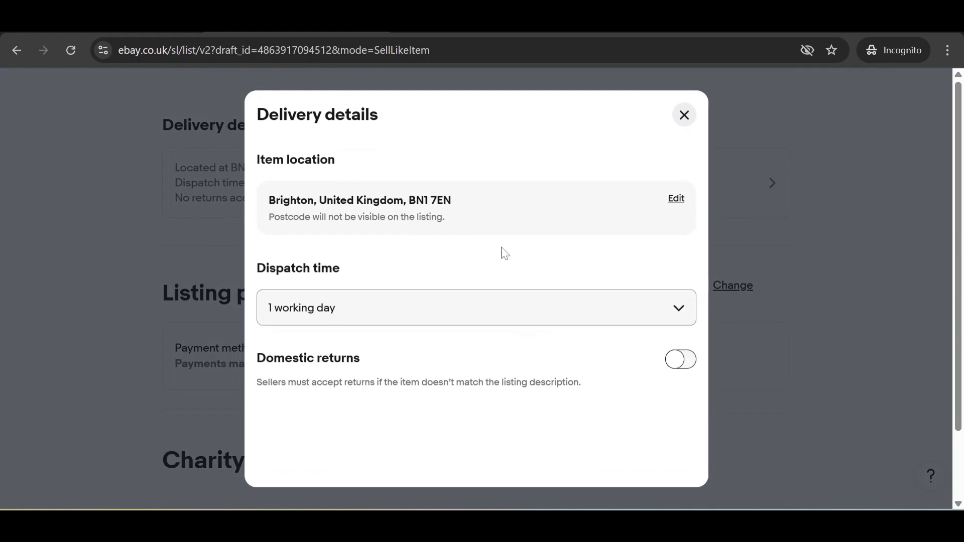
left_click(448, 309)
left_click(250, 279)
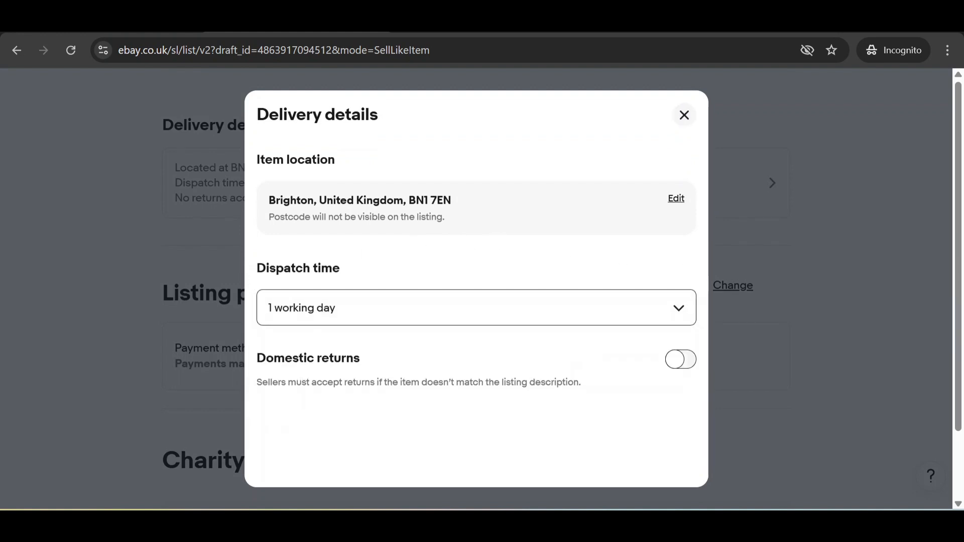
left_click_drag(362, 271, 343, 307)
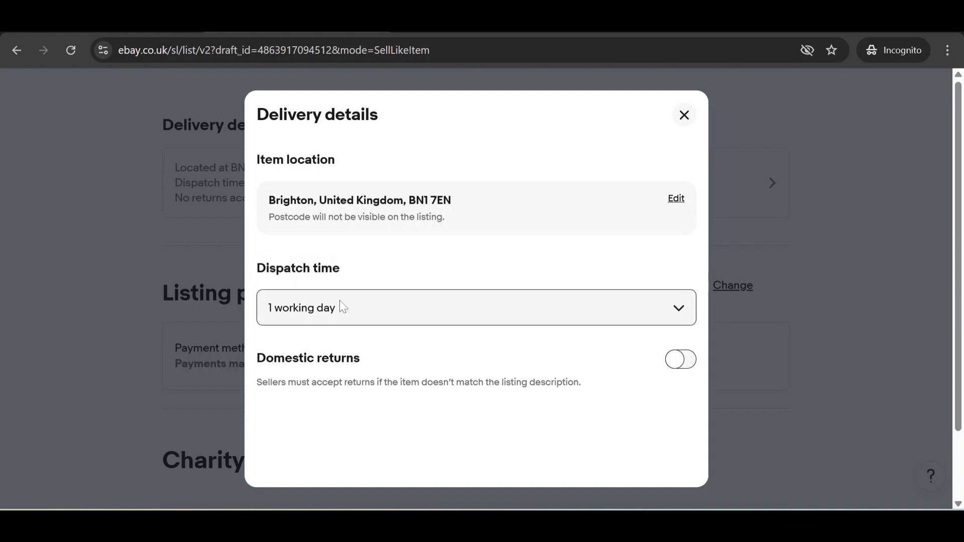
left_click(343, 307)
scroll(450, 354, "down", 2)
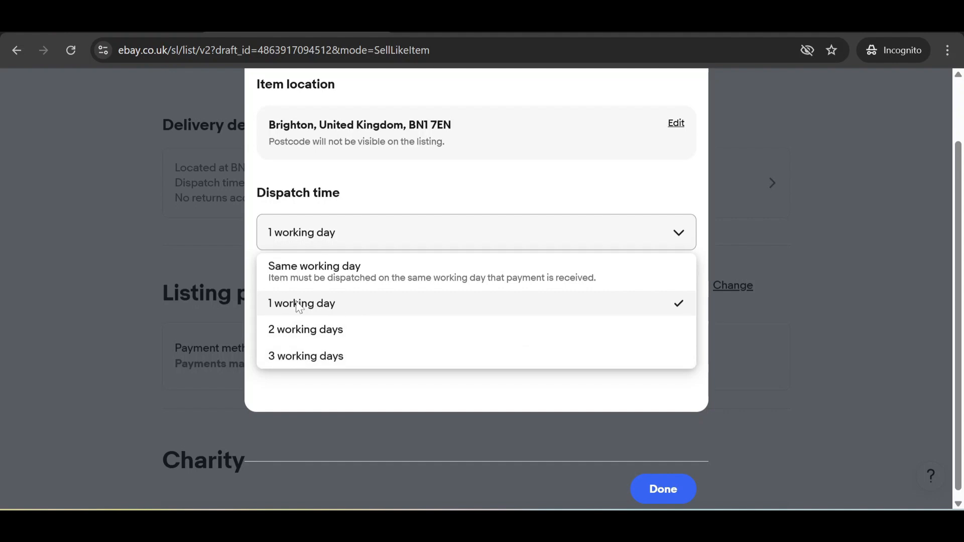
left_click(322, 332)
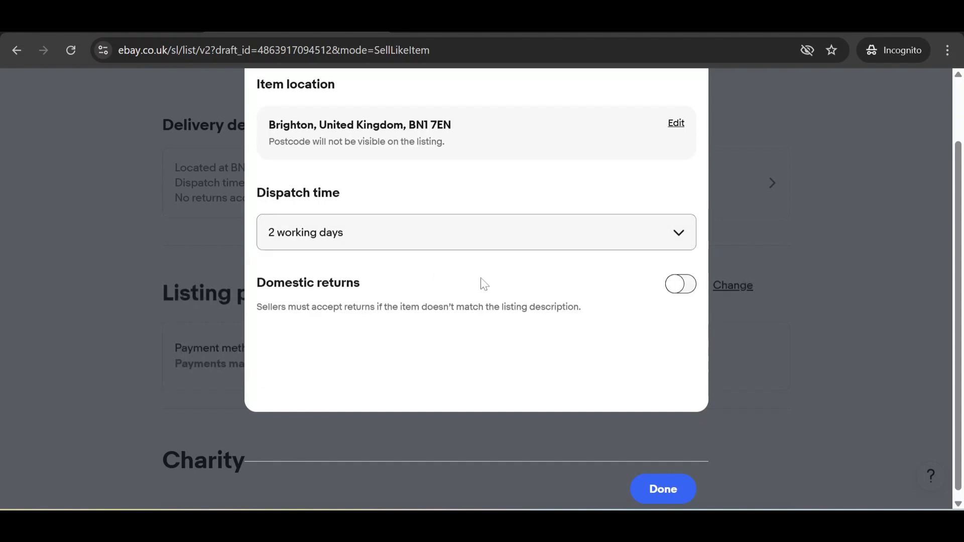
Step: Allow domestic returns within 14 days with the buyer paying return postage, and save
left_click(685, 284)
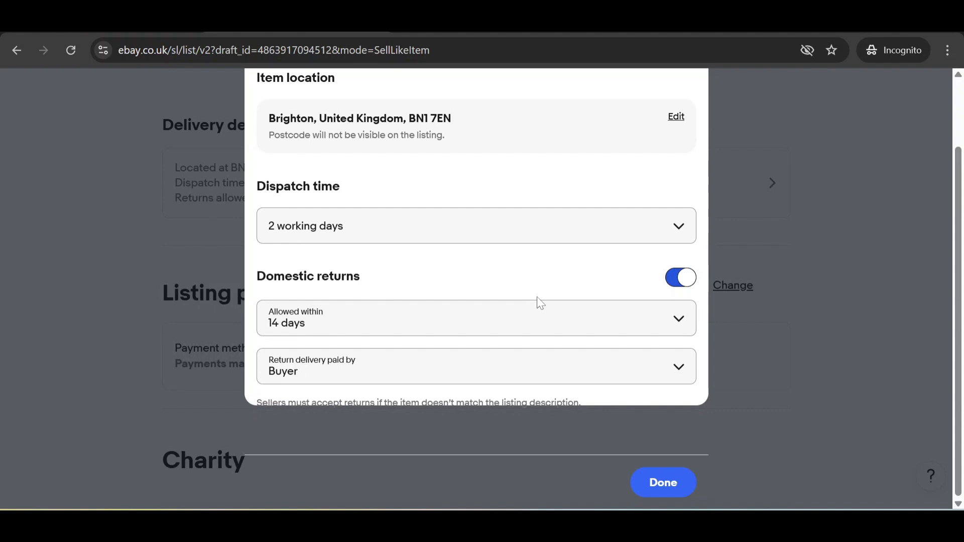
left_click(566, 334)
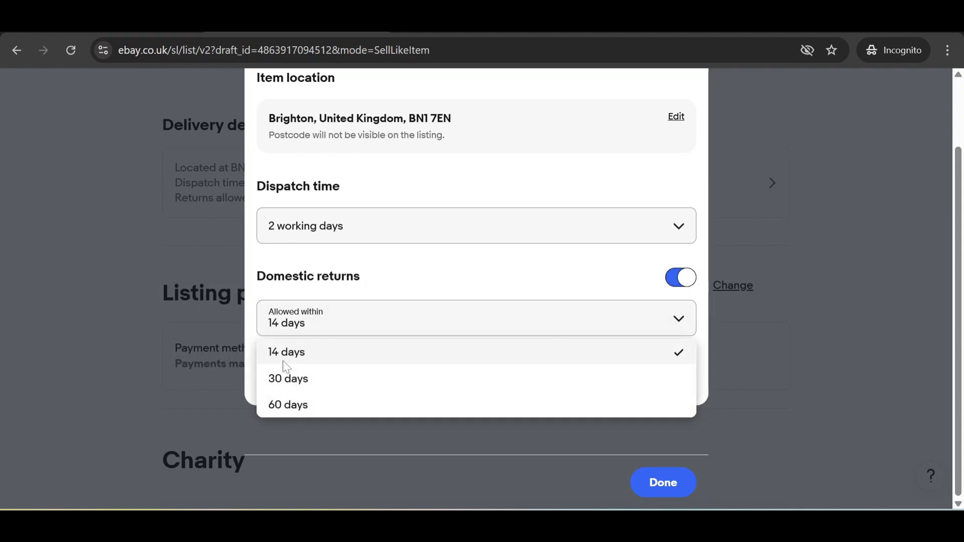
left_click(404, 347)
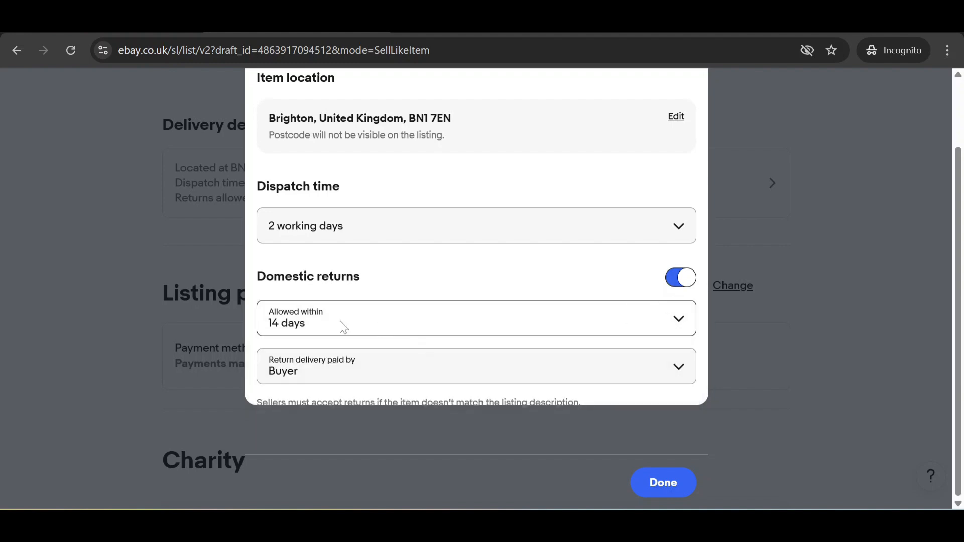
left_click(346, 365)
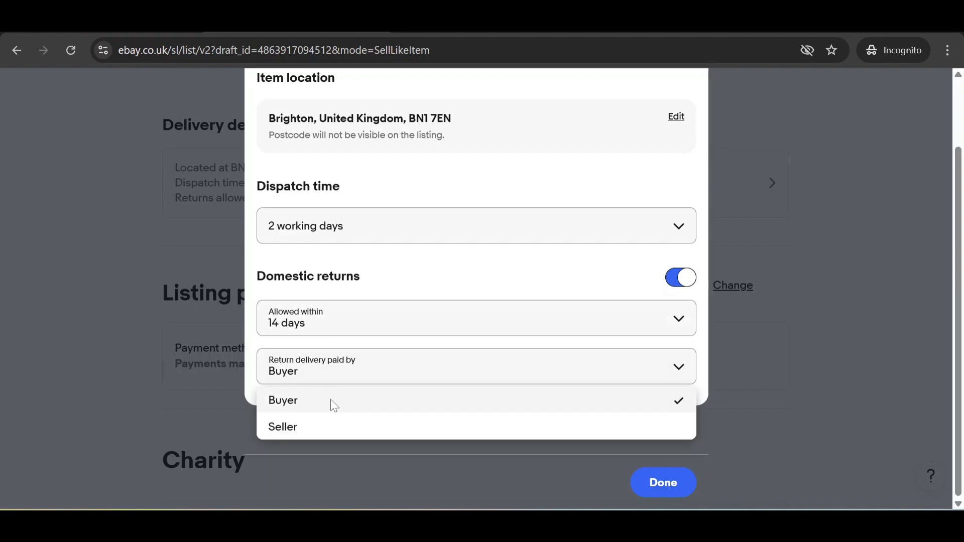
left_click(432, 262)
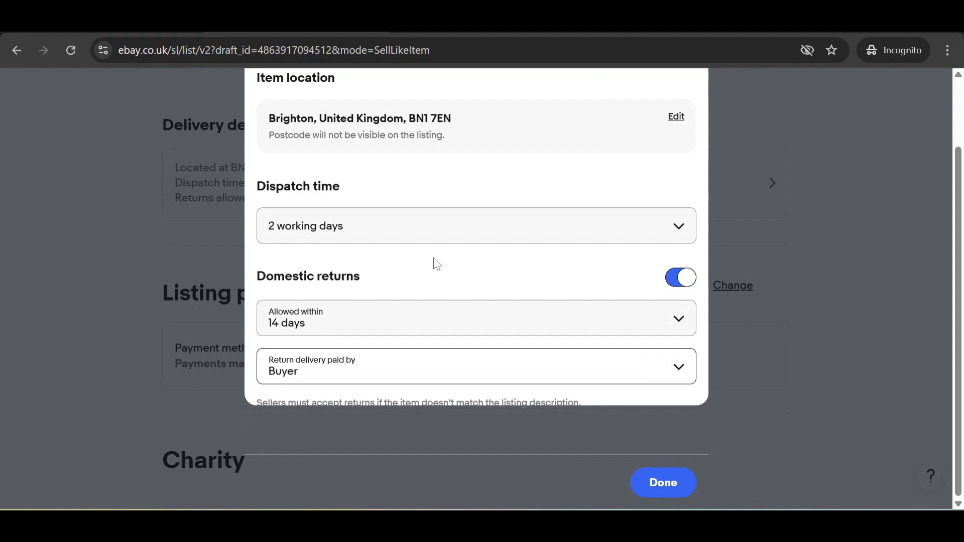
left_click(653, 490)
scroll(465, 323, "down", 1)
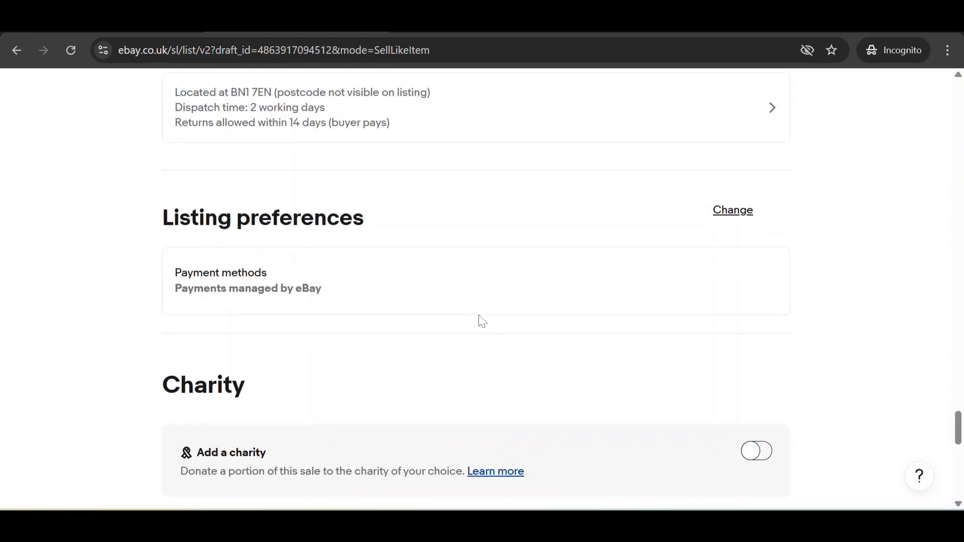
left_click_drag(390, 280, 168, 280)
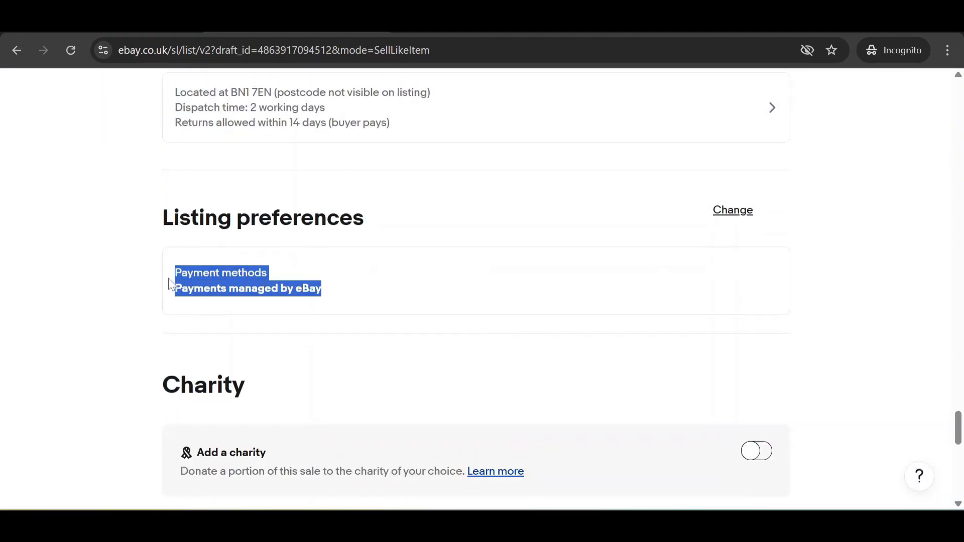
left_click(434, 290)
scroll(257, 336, "down", 2)
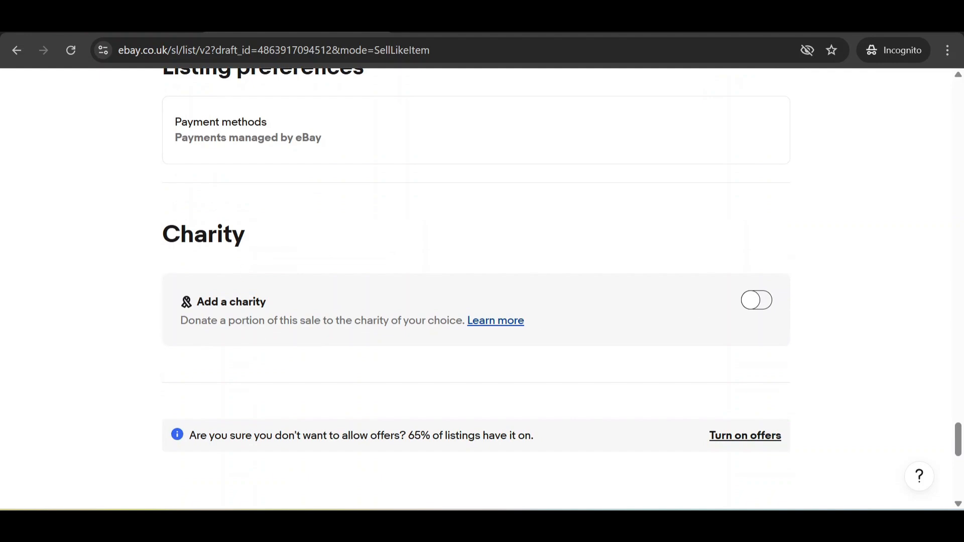
scroll(782, 284, "down", 1)
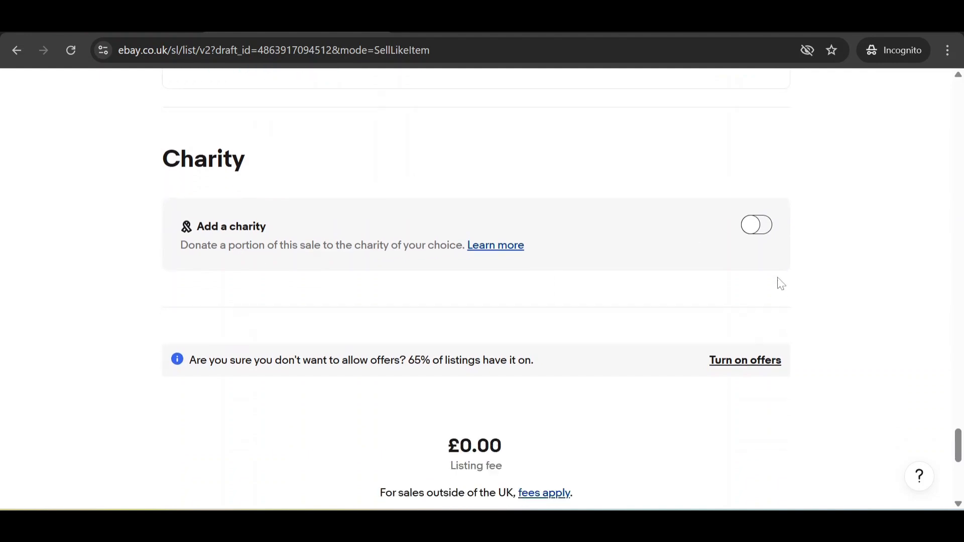
left_click(763, 231)
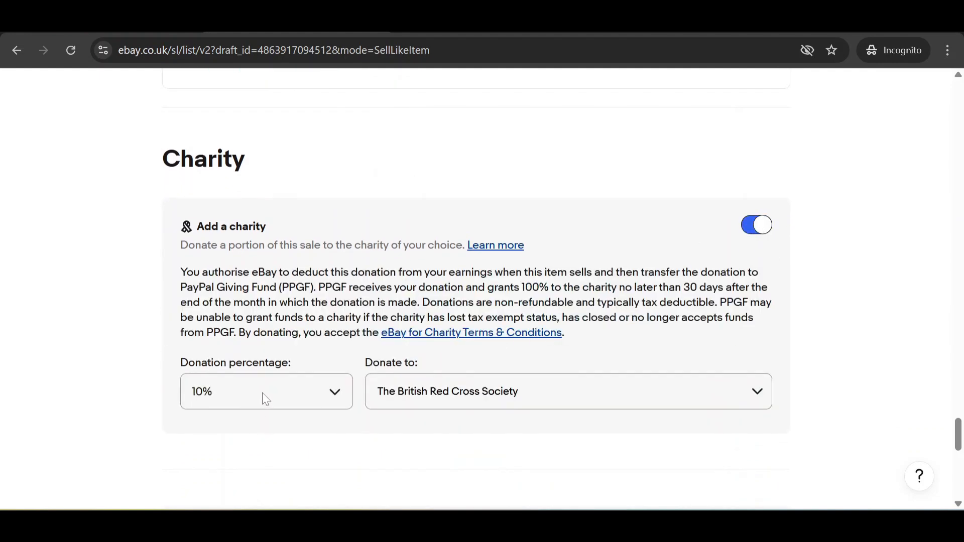
scroll(316, 387, "down", 5)
scroll(320, 370, "up", 5)
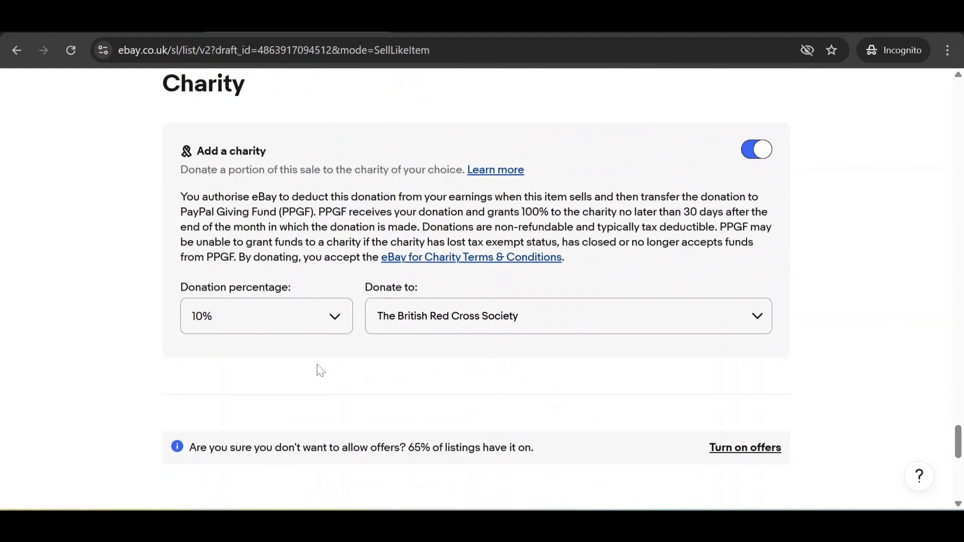
left_click(748, 232)
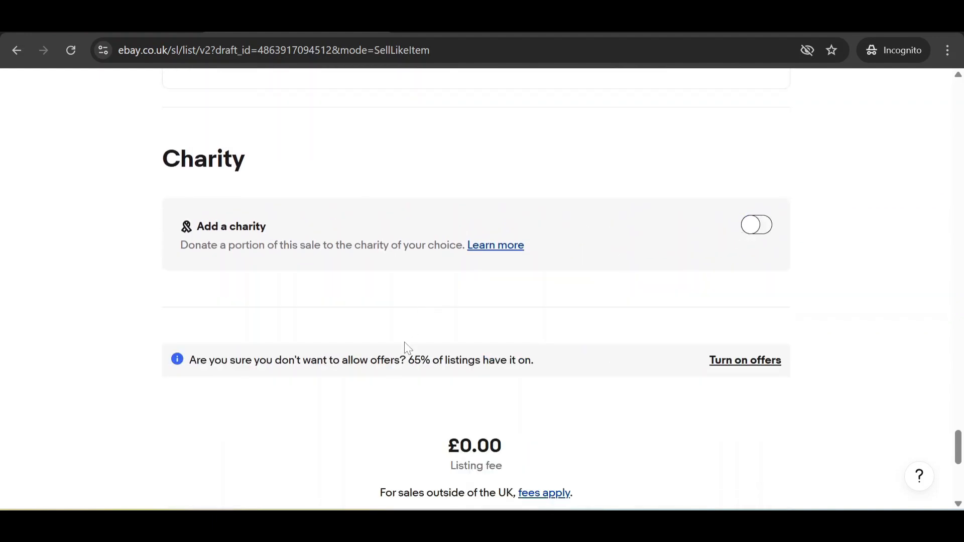
scroll(442, 340, "down", 5)
scroll(496, 350, "up", 1)
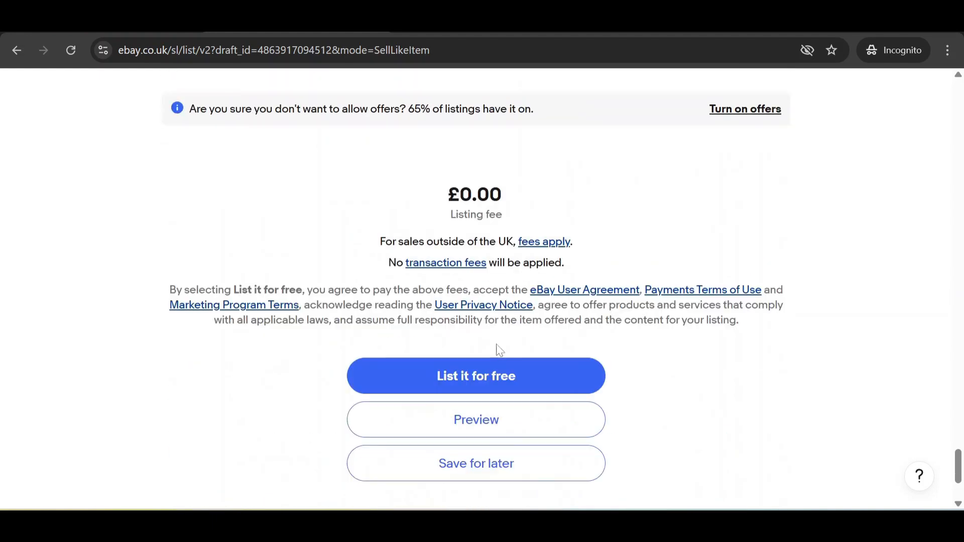
scroll(484, 390, "down", 1)
left_click(488, 383)
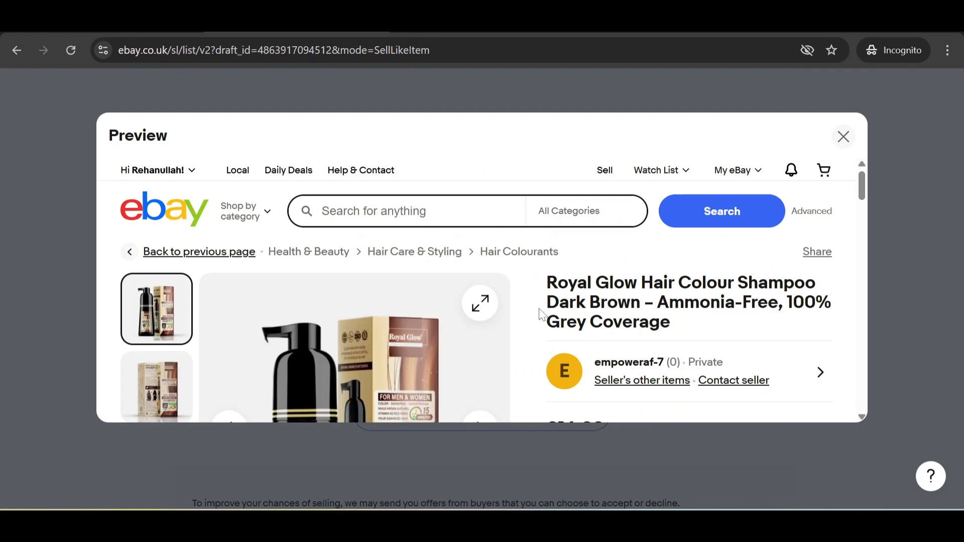
scroll(594, 340, "down", 10)
scroll(667, 342, "down", 5)
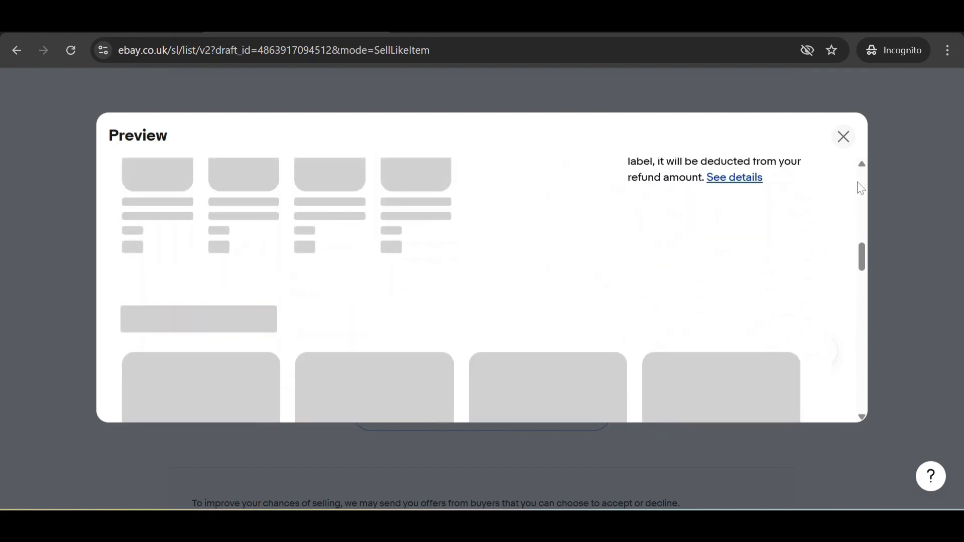
left_click(844, 137)
scroll(644, 321, "down", 2)
scroll(644, 321, "up", 15)
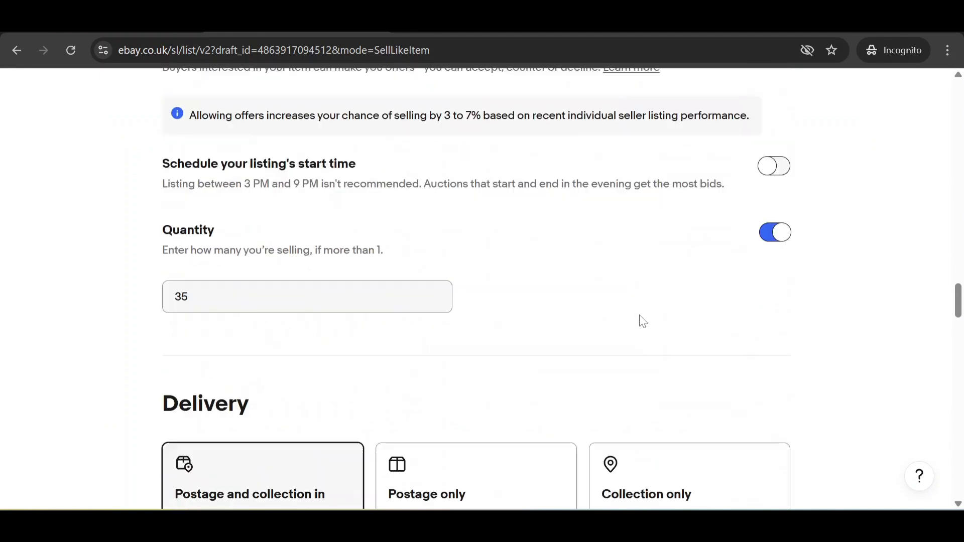
scroll(640, 318, "down", 15)
scroll(502, 402, "down", 2)
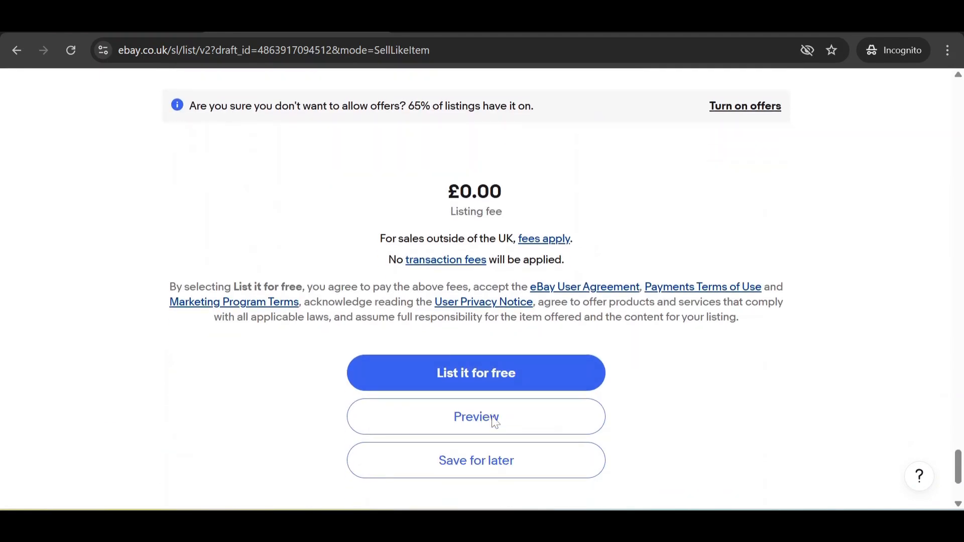
scroll(516, 400, "down", 3)
Step: List the hair colour shampoo item for free and begin payout setup
left_click(490, 223)
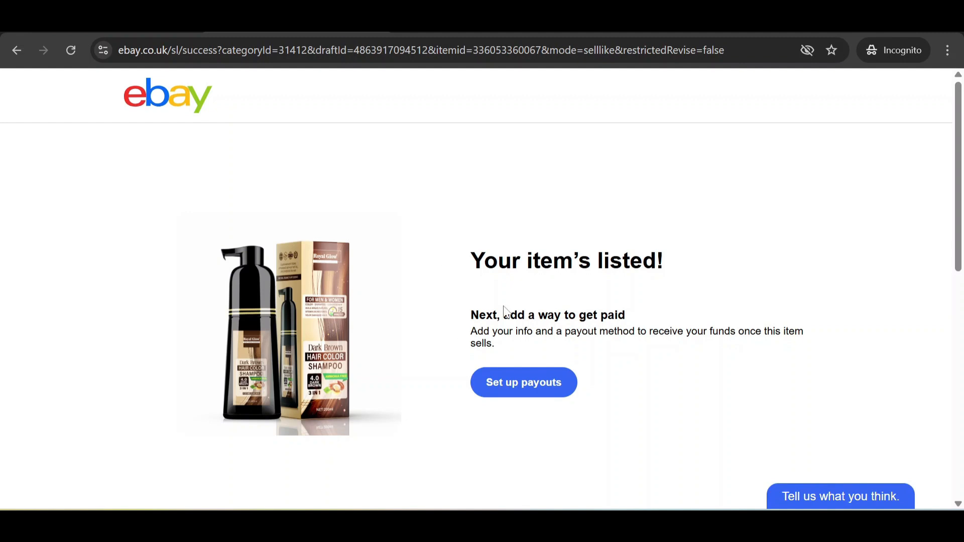
left_click(520, 384)
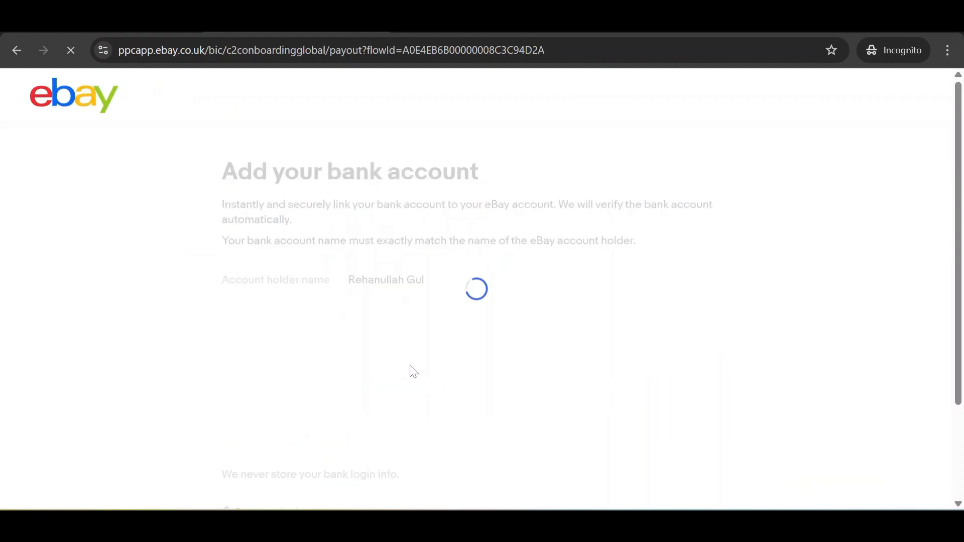
Step: Choose to enter the payout bank account details manually
scroll(383, 289, "down", 2)
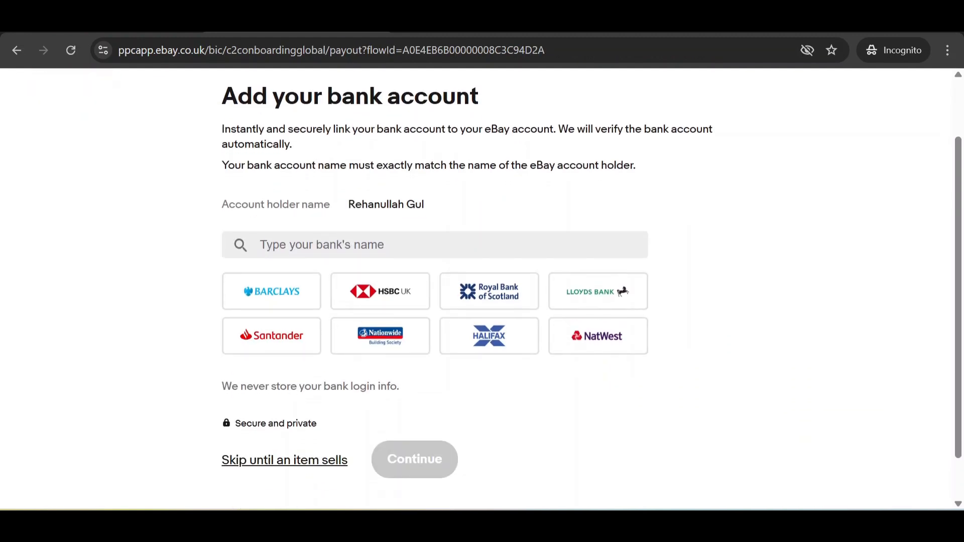
left_click(381, 245)
scroll(396, 315, "down", 3)
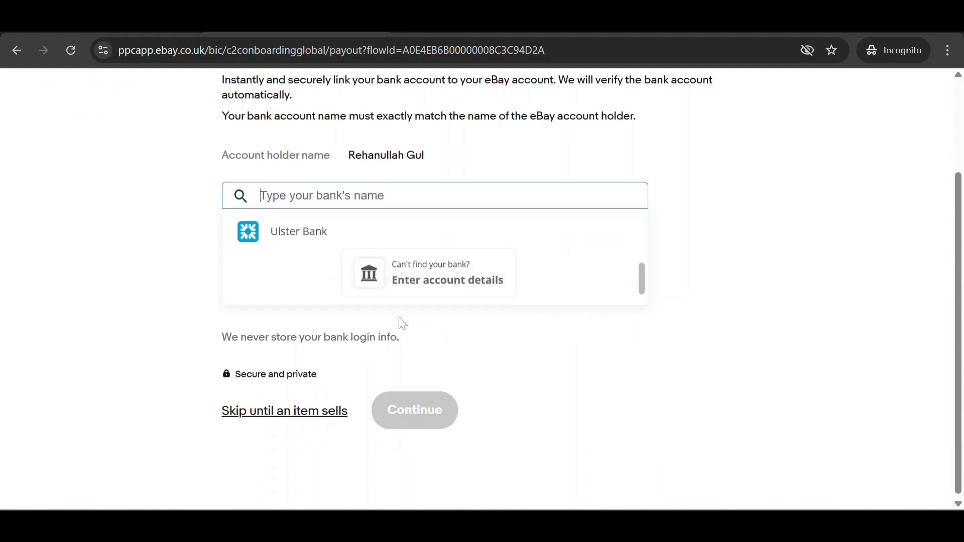
left_click(426, 276)
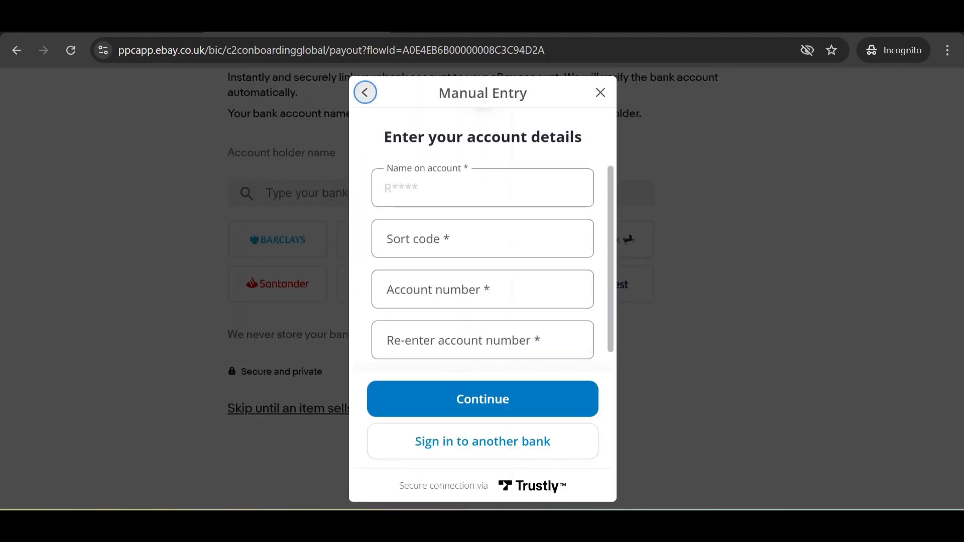
Step: Fill in the sort code and account numbers from saved details and submit them
scroll(482, 296, "down", 1)
scroll(482, 296, "up", 1)
left_click(482, 292)
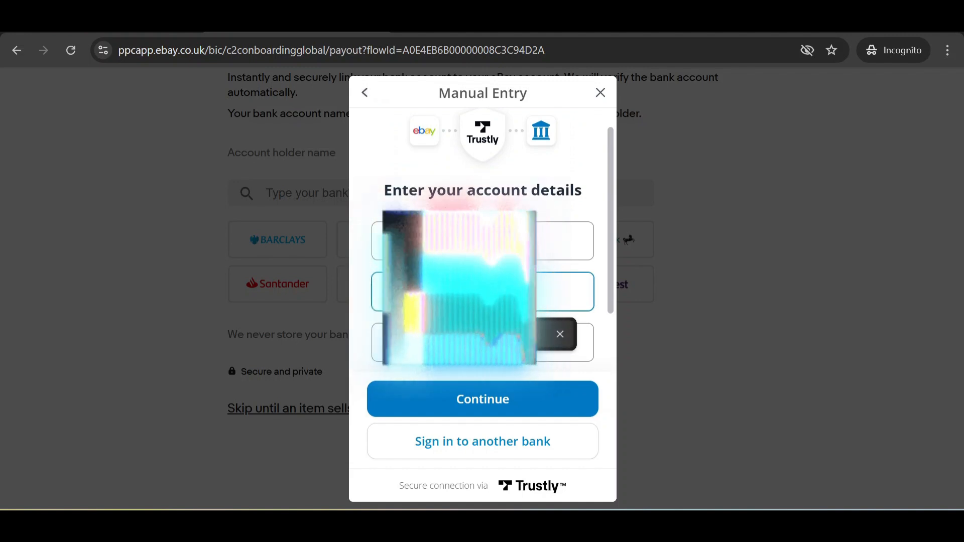
left_click(489, 334)
left_click(490, 343)
left_click(490, 378)
scroll(490, 351, "down", 2)
left_click(489, 318)
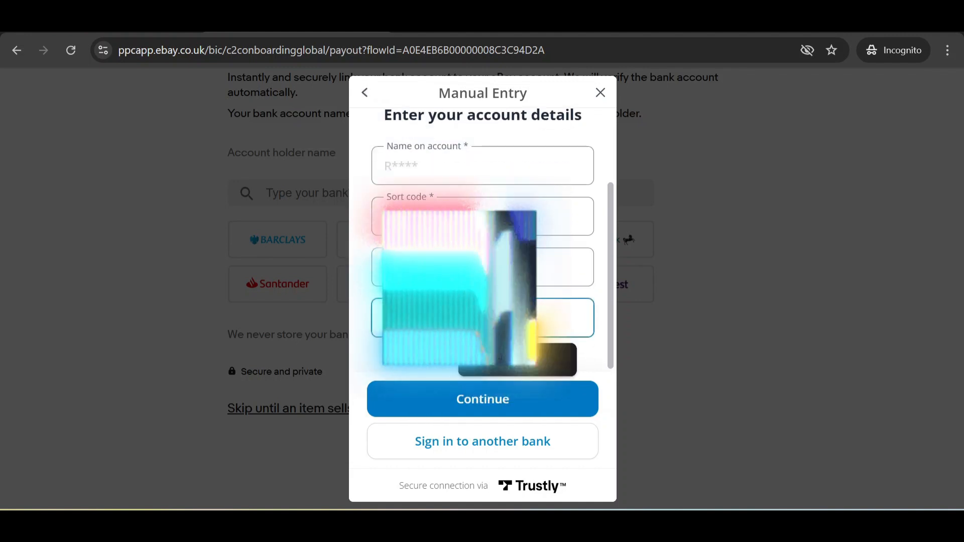
left_click(493, 396)
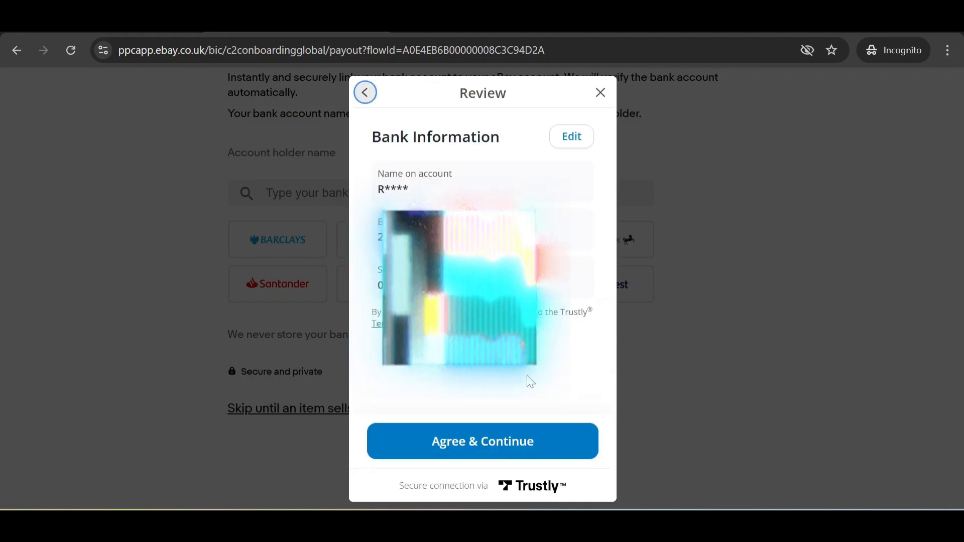
Step: Agree to the terms, confirm being the sole account holder, and submit the bank details
left_click(504, 439)
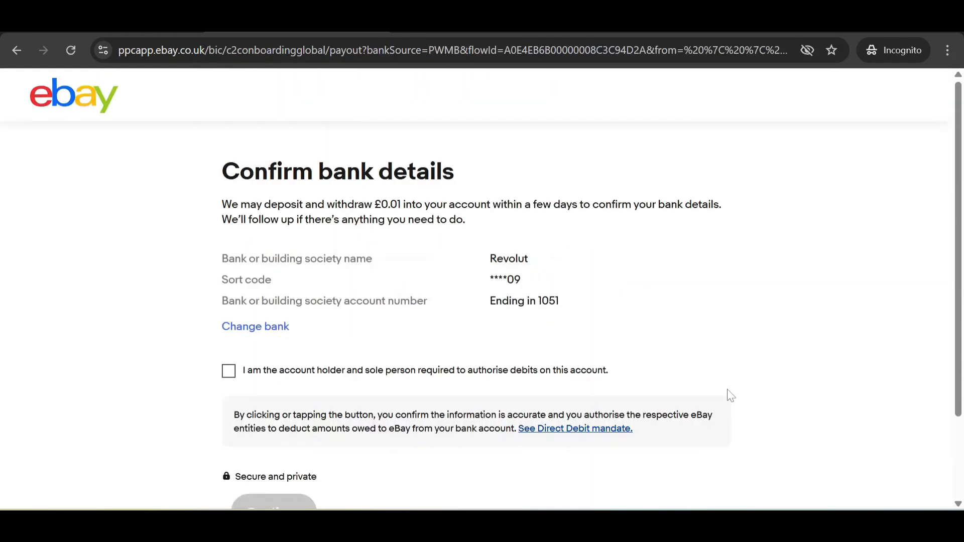
scroll(653, 376, "down", 2)
left_click(229, 295)
left_click(271, 436)
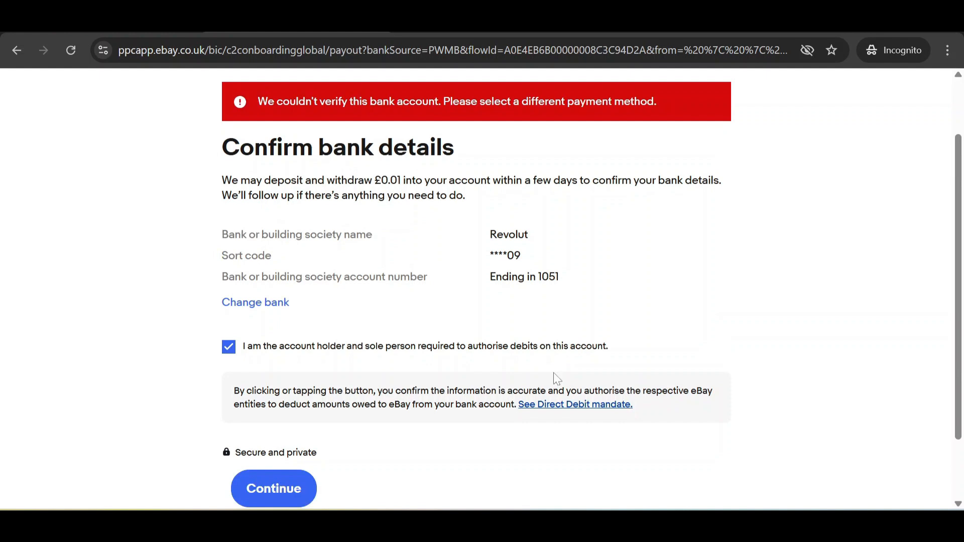
Step: Browse the list of other banks for payouts, then close it without choosing one
scroll(554, 373, "up", 2)
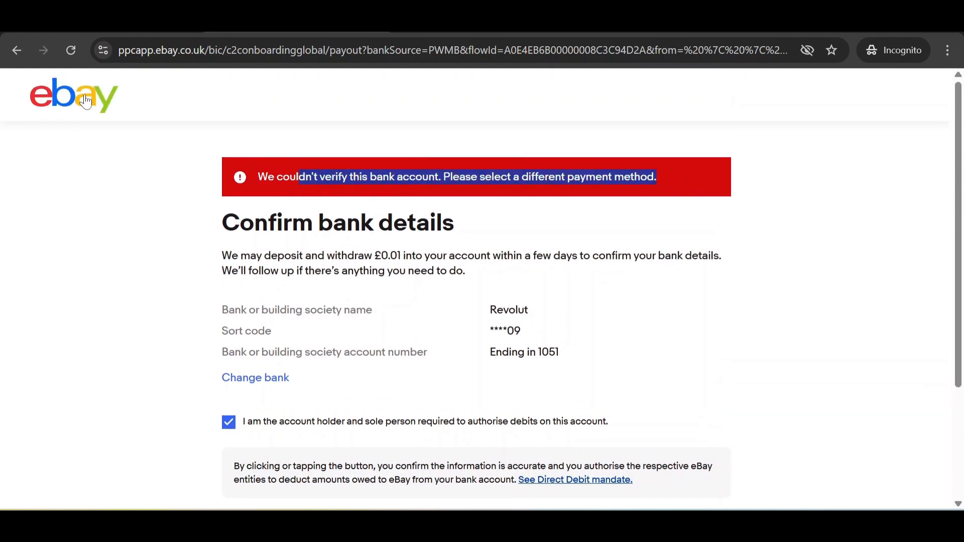
left_click(281, 384)
scroll(499, 293, "down", 5)
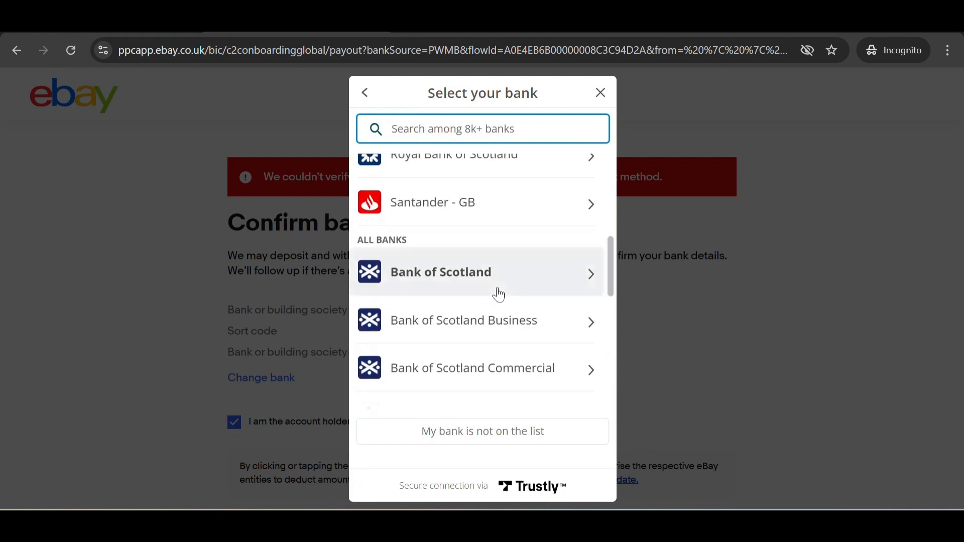
scroll(499, 296, "down", 1)
left_click(599, 94)
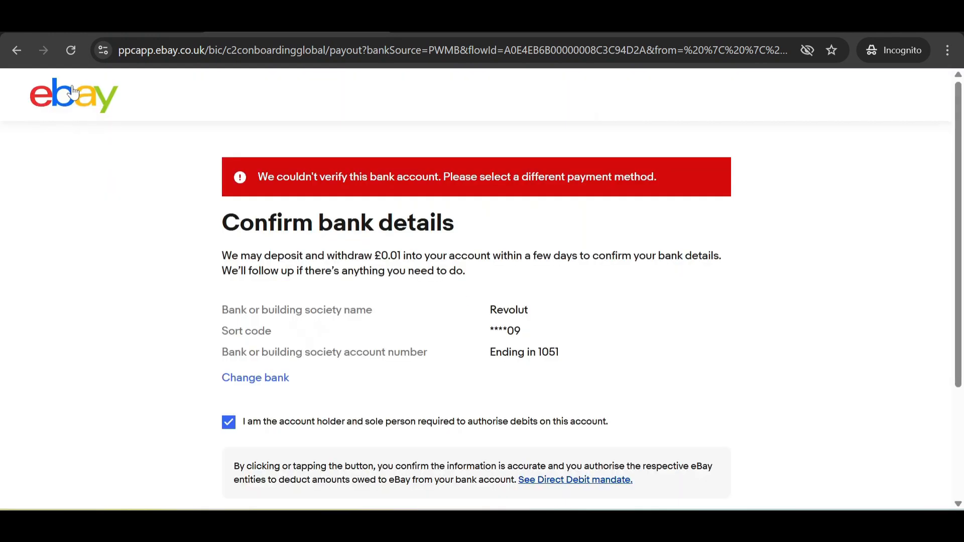